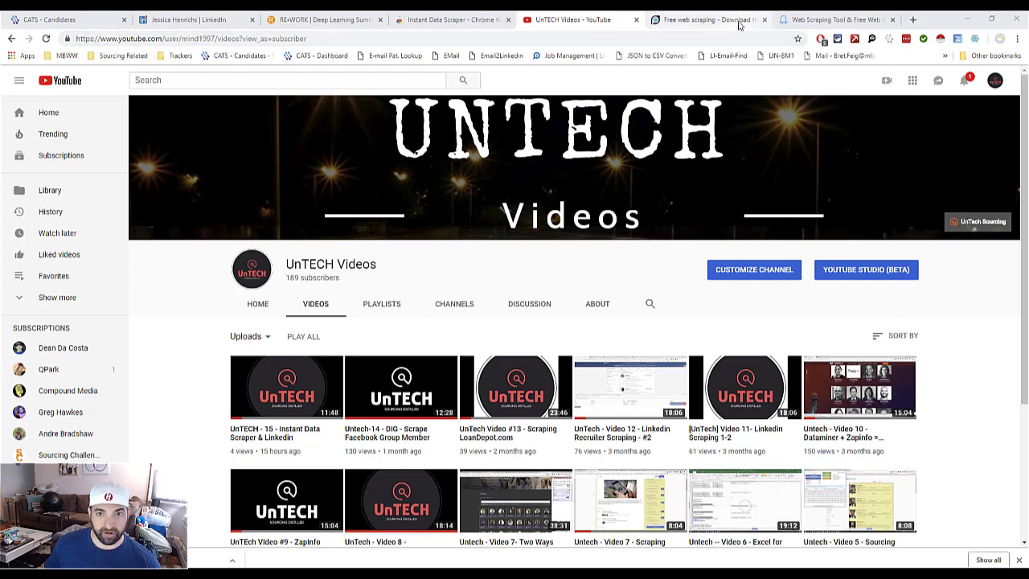
Step: Examine the ParseHub home page, including its feature overview, customer testimonials and interactive-site section
left_click(707, 20)
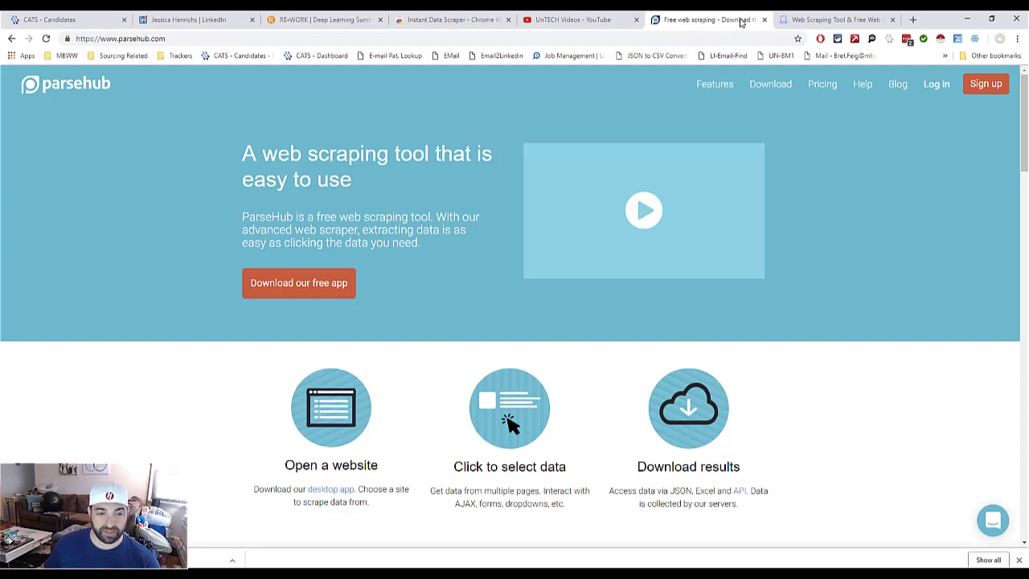
scroll(803, 277, "down", 2)
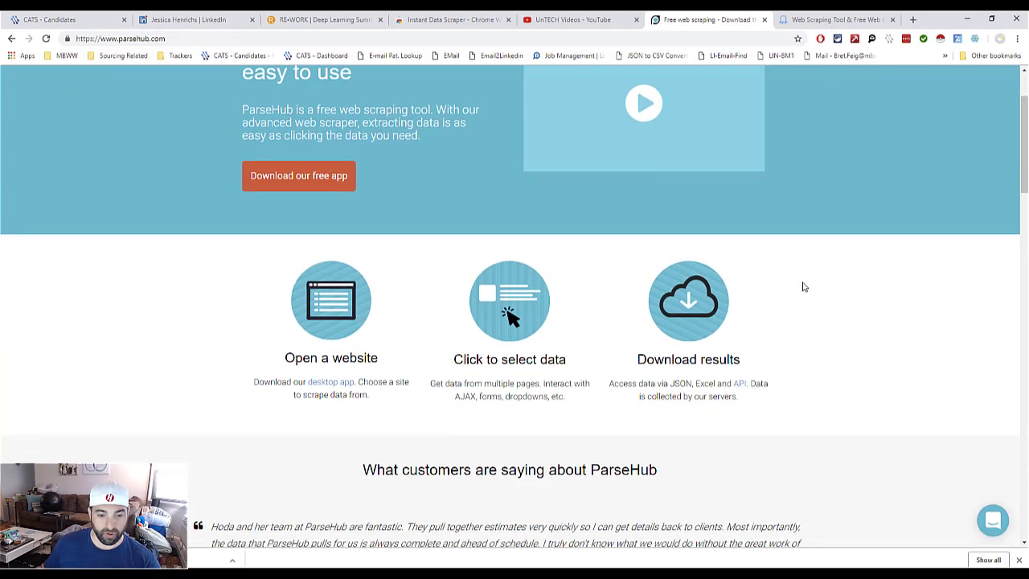
scroll(802, 286, "up", 2)
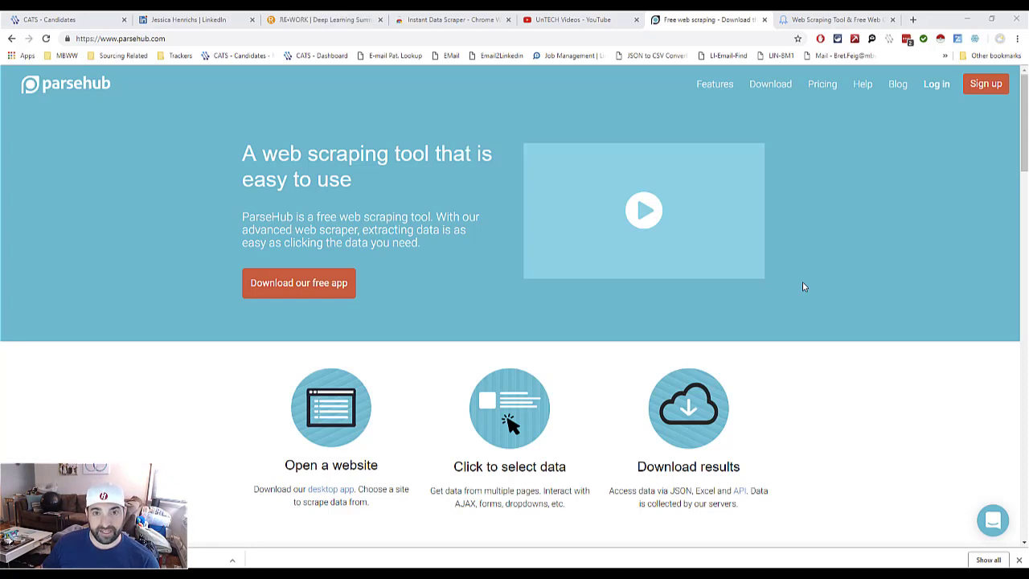
scroll(802, 287, "down", 2)
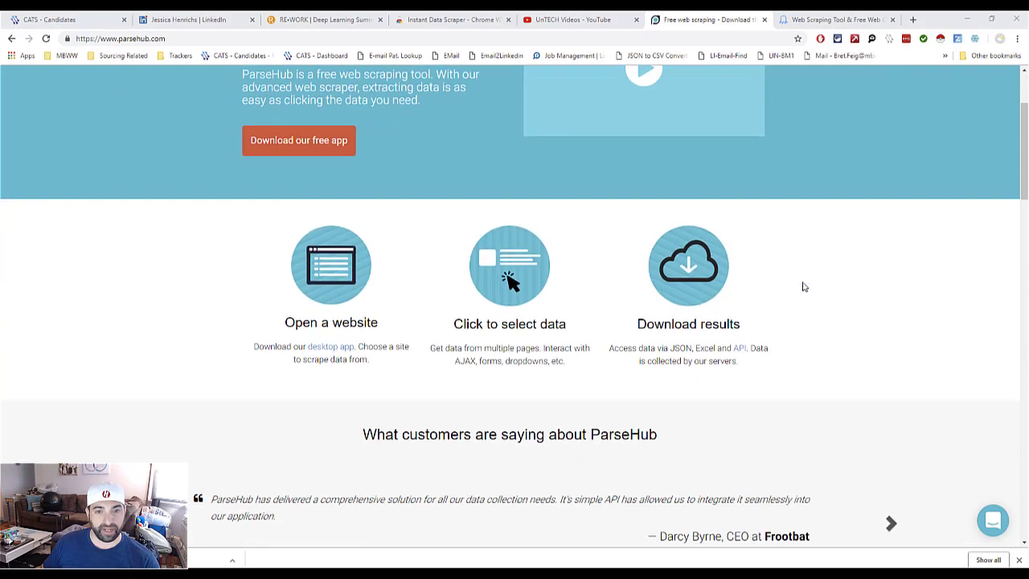
scroll(802, 286, "up", 2)
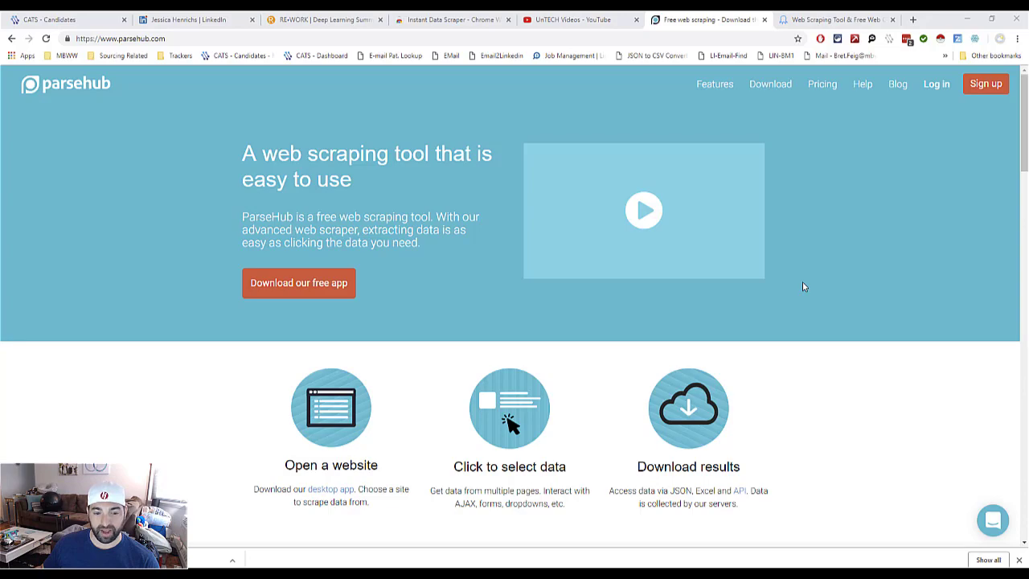
scroll(802, 286, "down", 3)
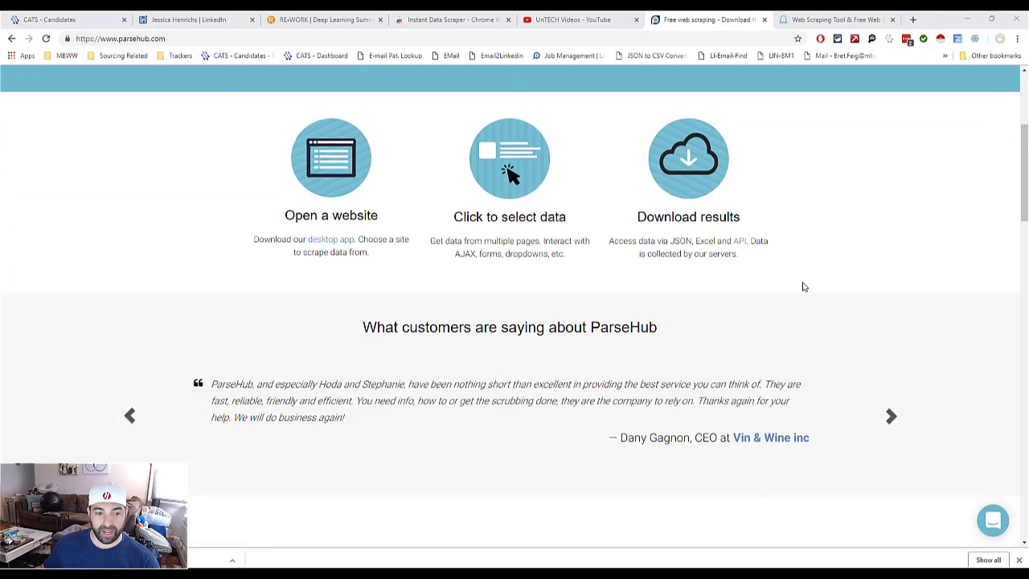
scroll(802, 286, "down", 1)
scroll(802, 286, "down", 2)
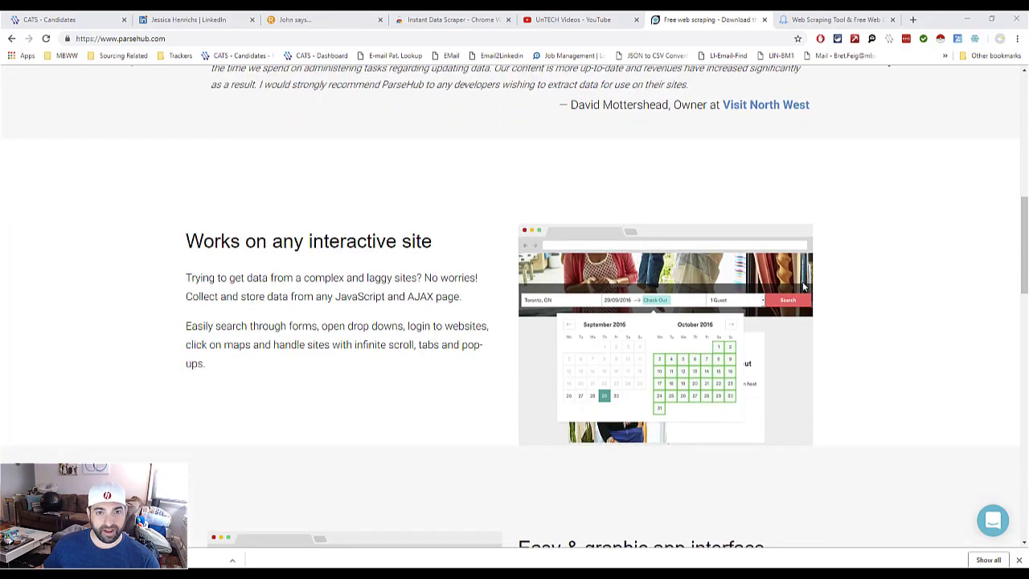
scroll(803, 286, "down", 3)
scroll(802, 286, "up", 1)
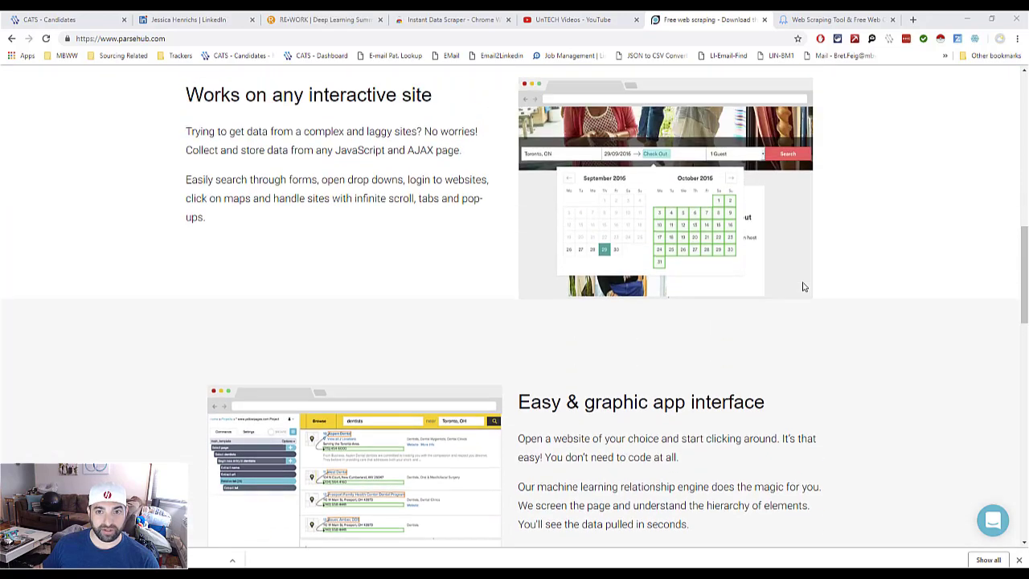
scroll(803, 286, "up", 3)
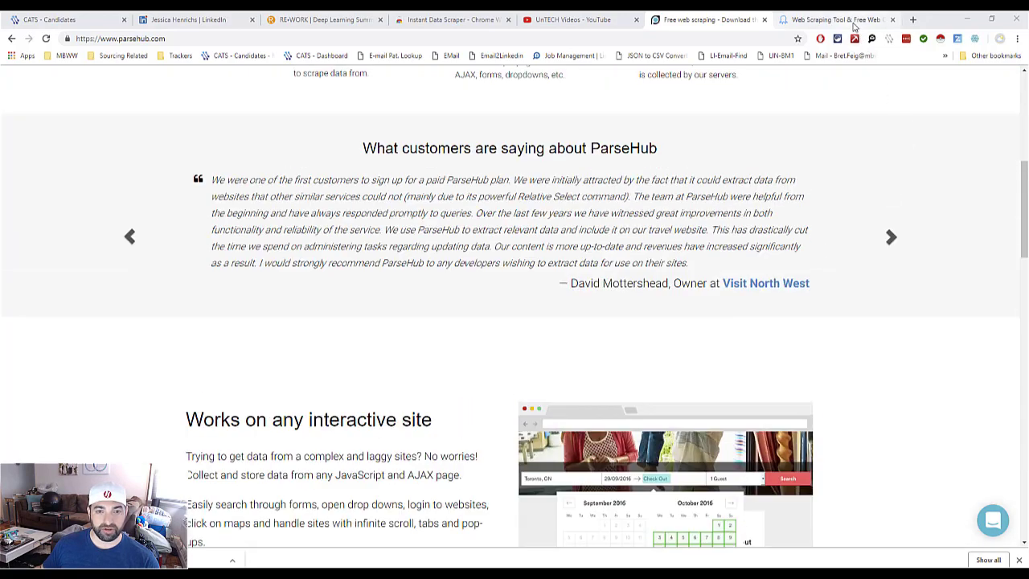
Step: Examine the Octoparse home page, including its web scraping features and three-step data extraction overview
left_click(853, 24)
mouse_move(798, 122)
scroll(800, 125, "up", 5)
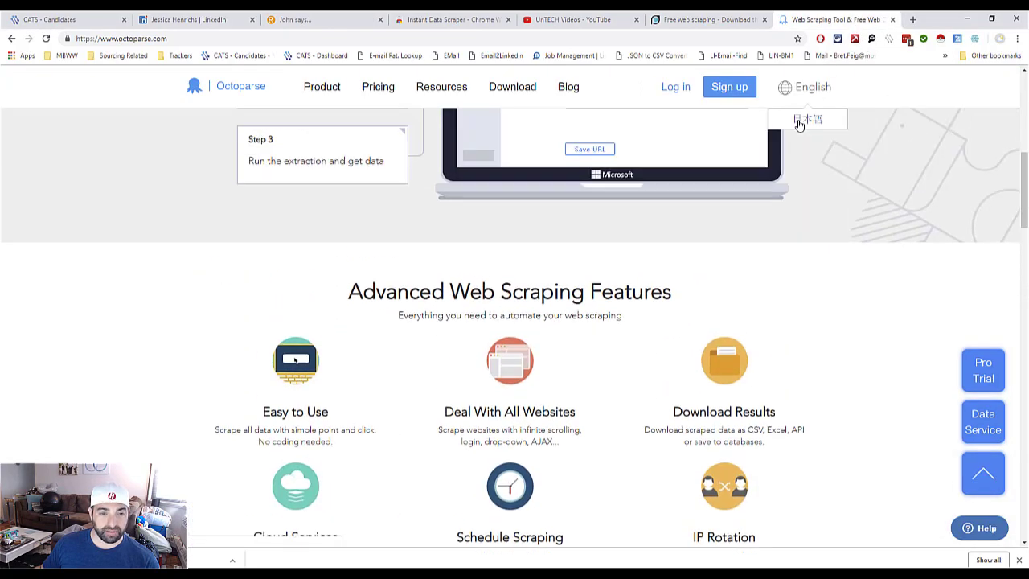
scroll(800, 124, "up", 4)
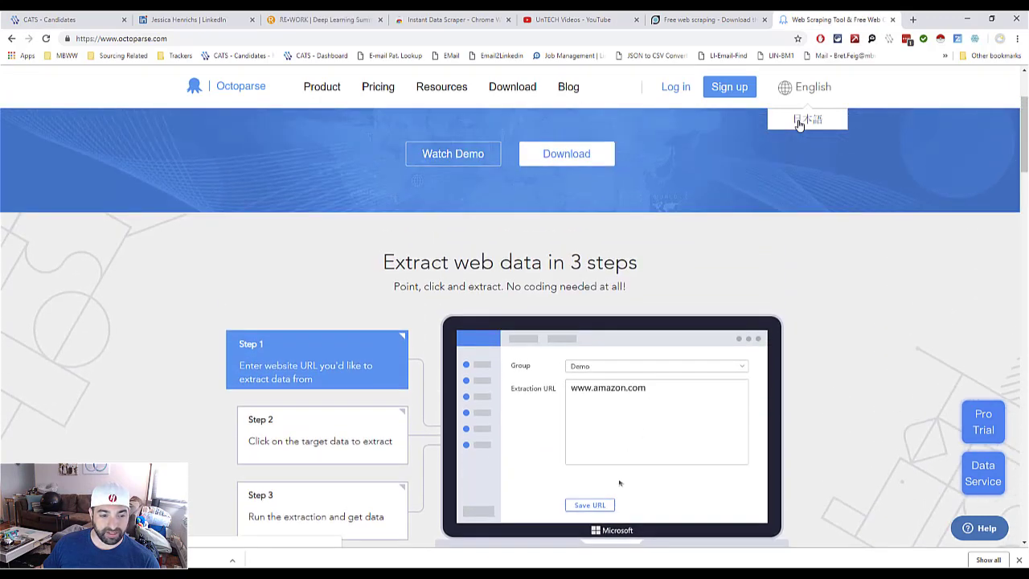
scroll(800, 125, "down", 1)
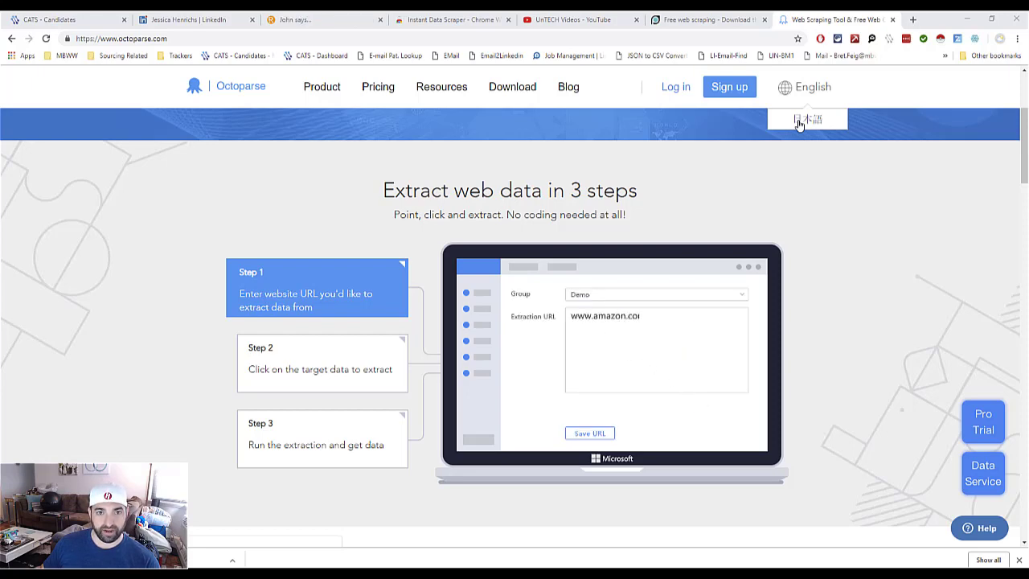
Step: Look through the RE•WORK Deep Learning Summit speakers page and view the bio of the principal at Benhamou Global Ventures
left_click(481, 22)
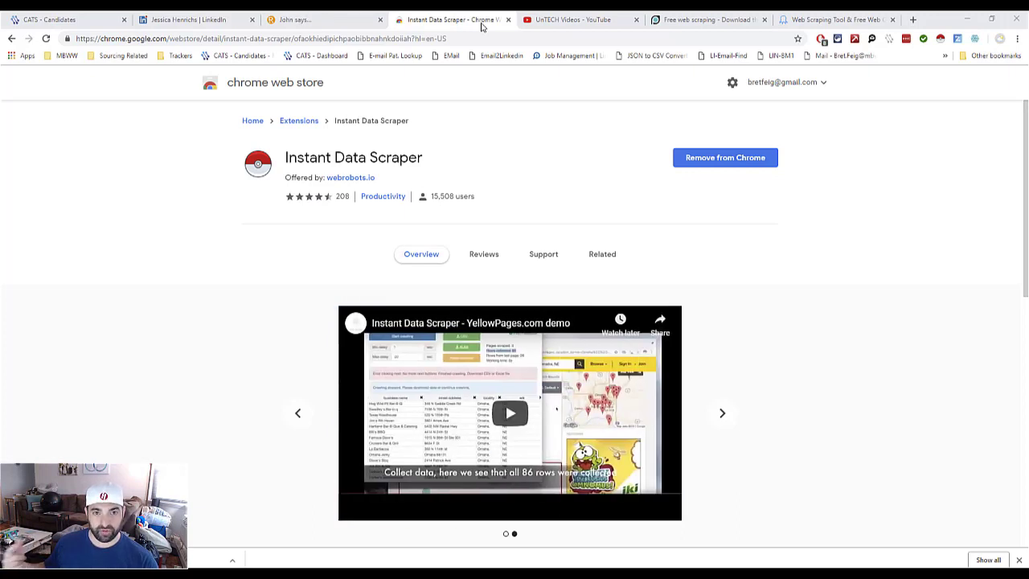
left_click(342, 22)
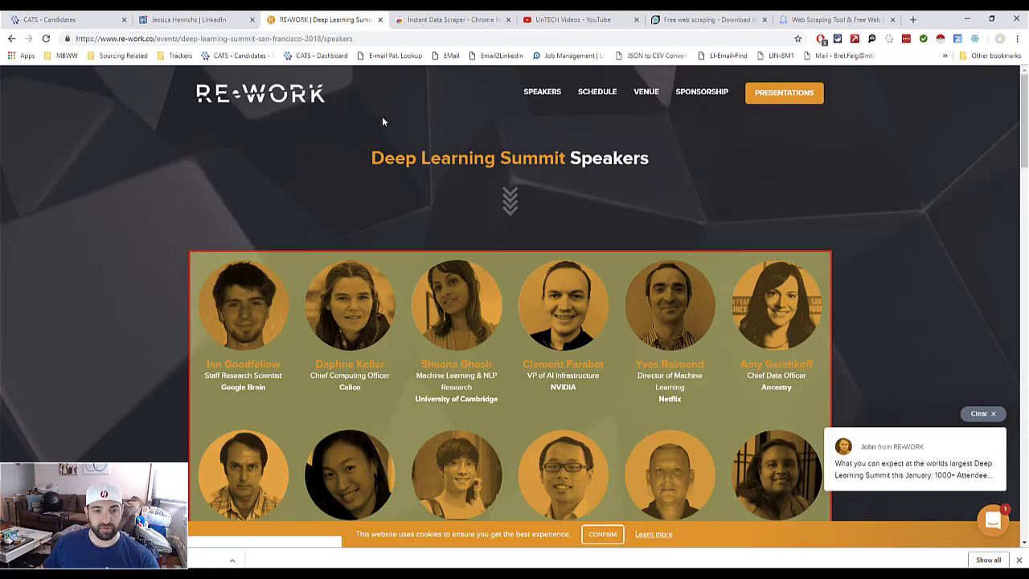
scroll(567, 177, "down", 5)
scroll(562, 199, "down", 10)
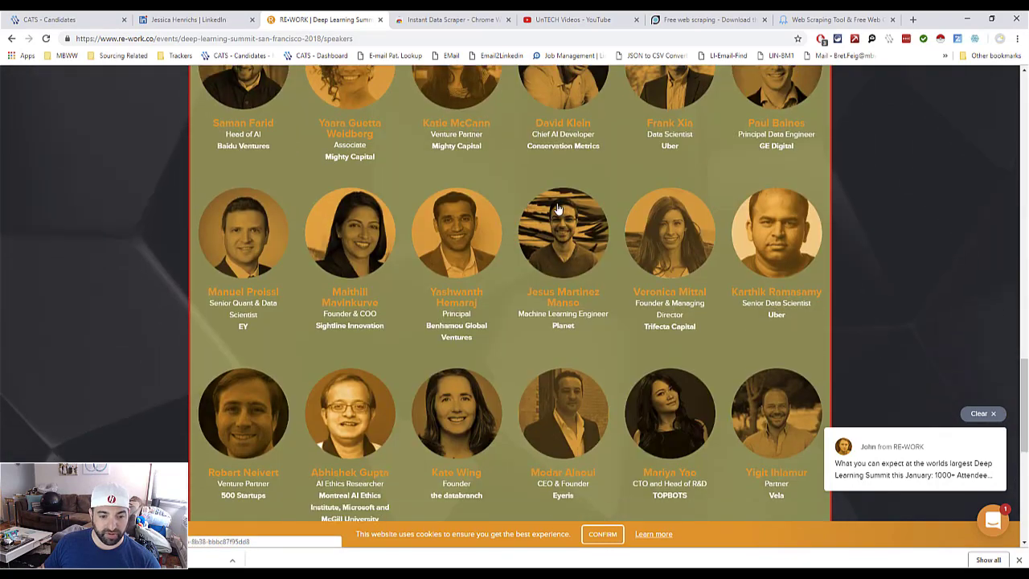
scroll(455, 302, "down", 1)
left_click(455, 302)
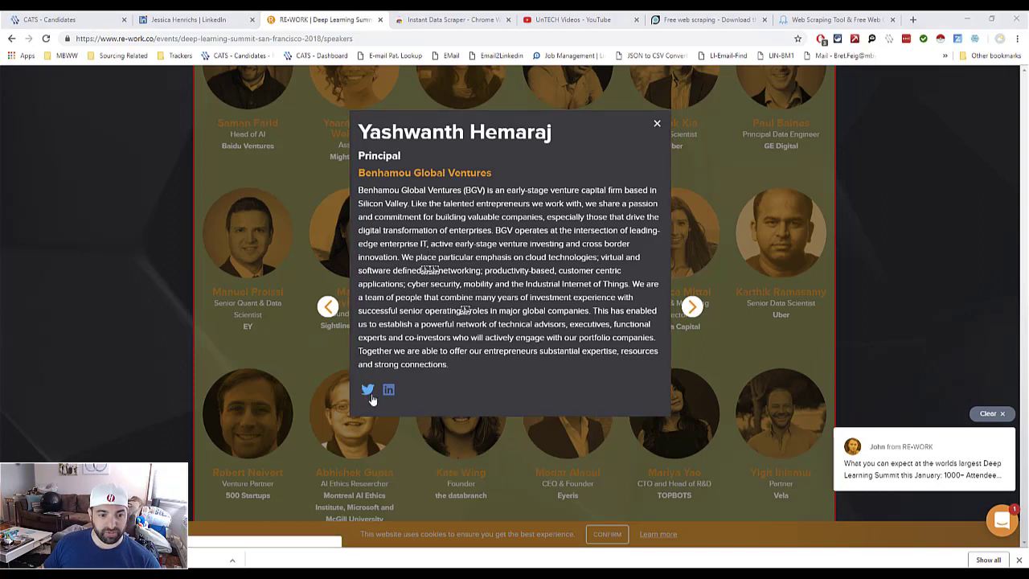
left_click(656, 126)
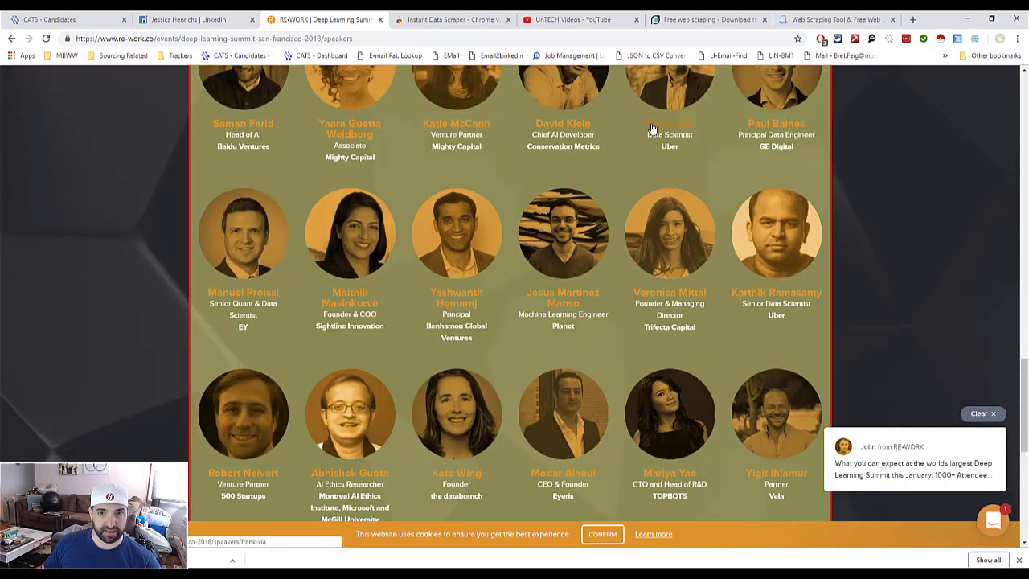
Step: Run Instant Data Scraper on the speakers page, widen its window and remove the speaker__name href column
scroll(804, 88, "up", 1)
left_click(939, 40)
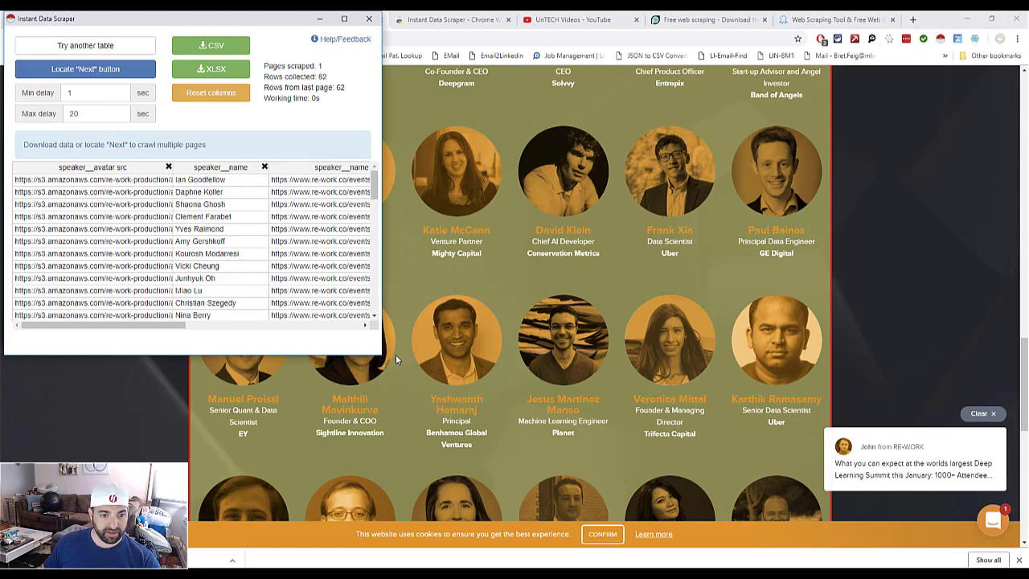
left_click_drag(384, 344, 887, 329)
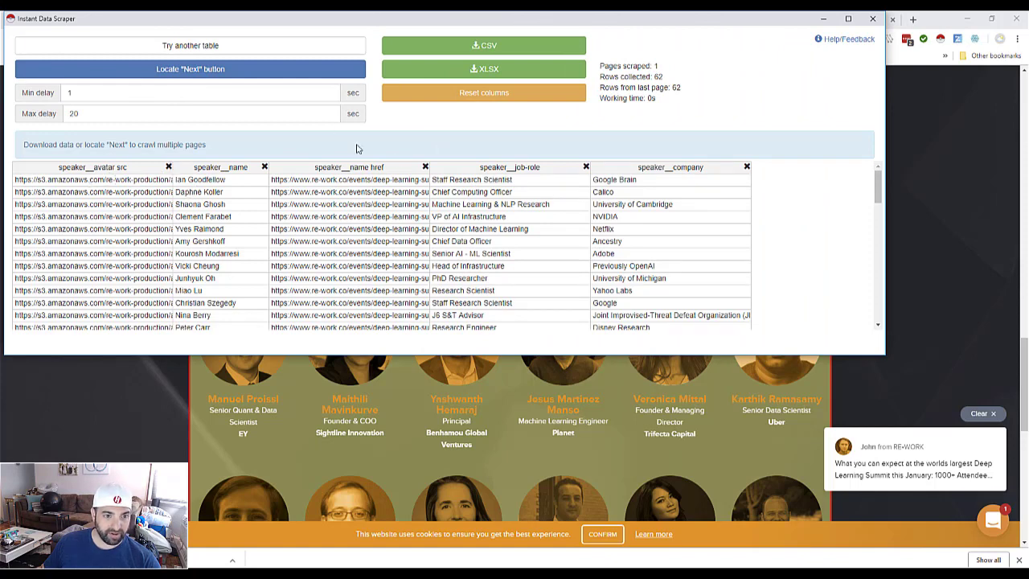
left_click(425, 167)
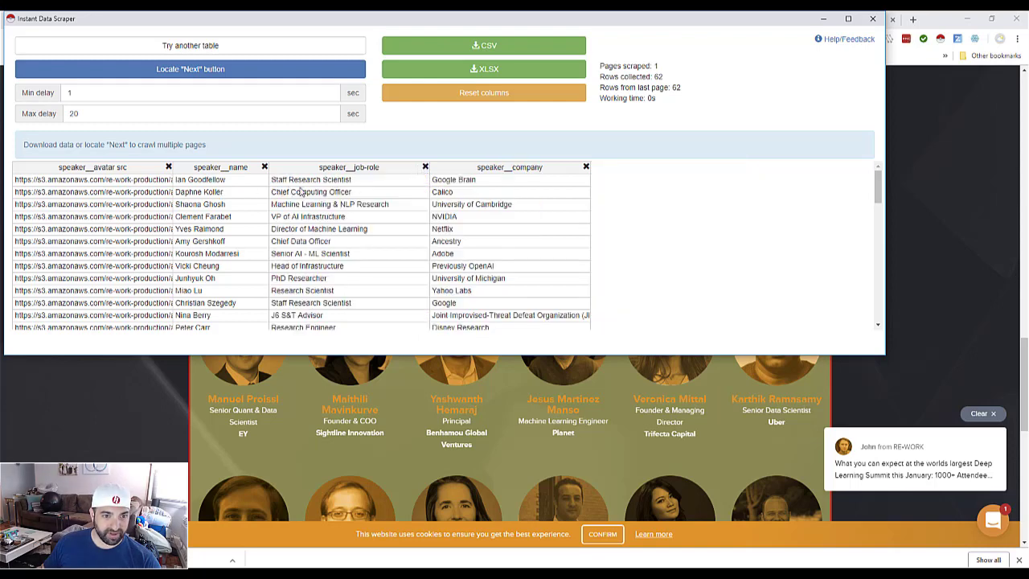
Step: Review the scraped speaker names, job roles and companies against the speakers shown on the web page
scroll(402, 210, "down", 5)
scroll(393, 219, "down", 5)
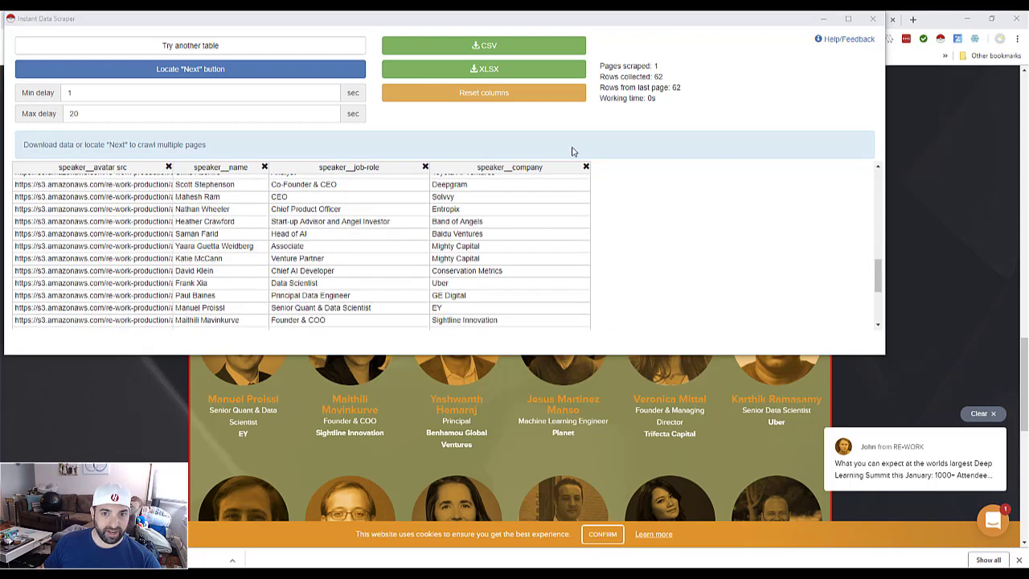
scroll(415, 220, "down", 3)
scroll(409, 219, "up", 10)
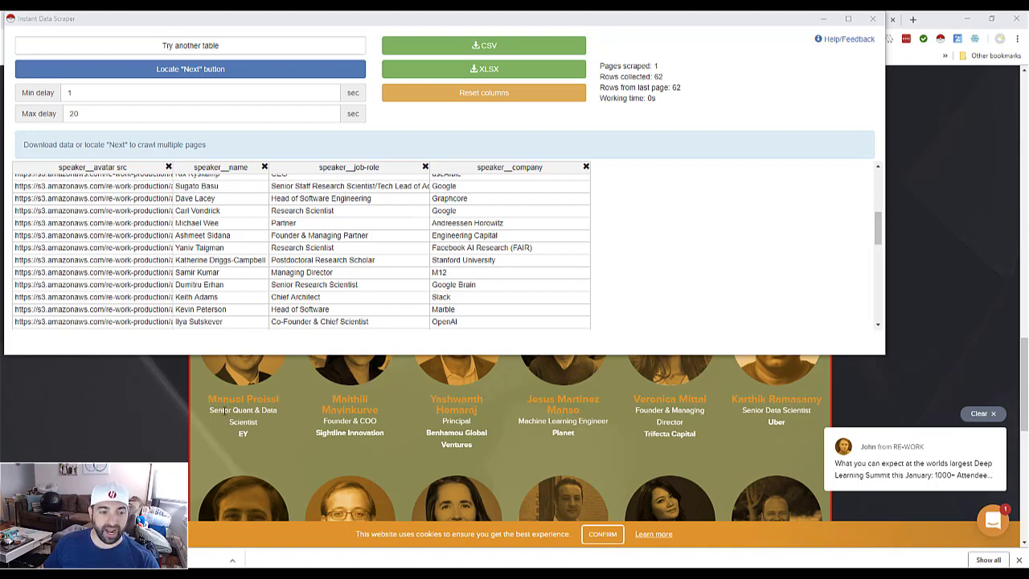
scroll(229, 410, "down", 5)
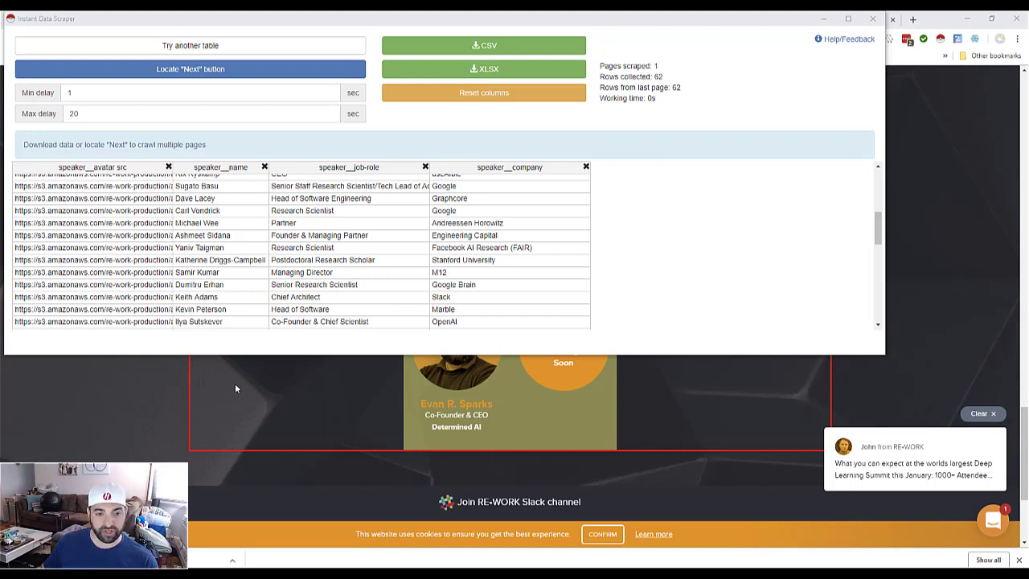
scroll(235, 388, "up", 2)
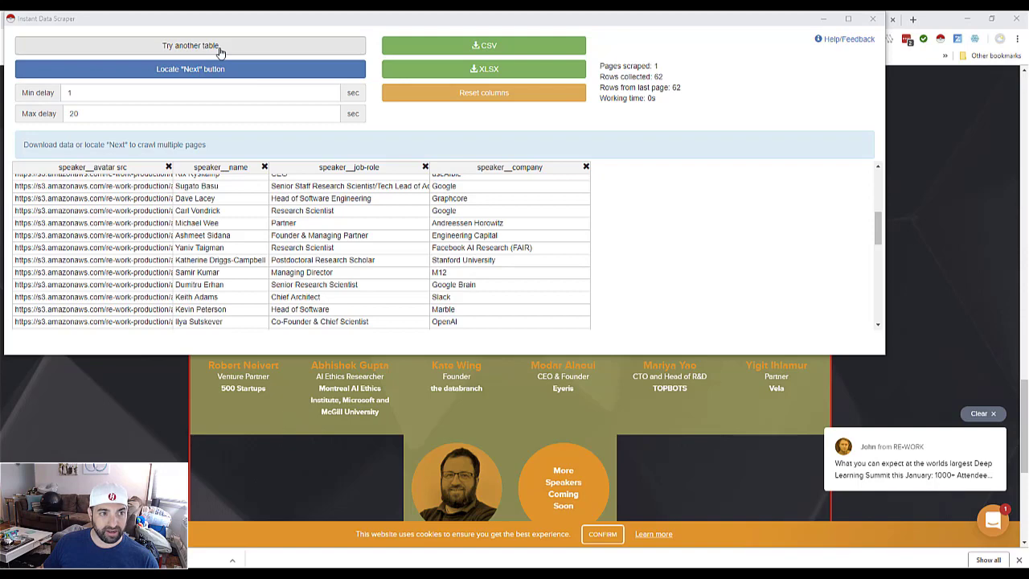
Step: Try other detected tables in Instant Data Scraper, narrowing its window and moving it to uncover the speaker grid
left_click(221, 50)
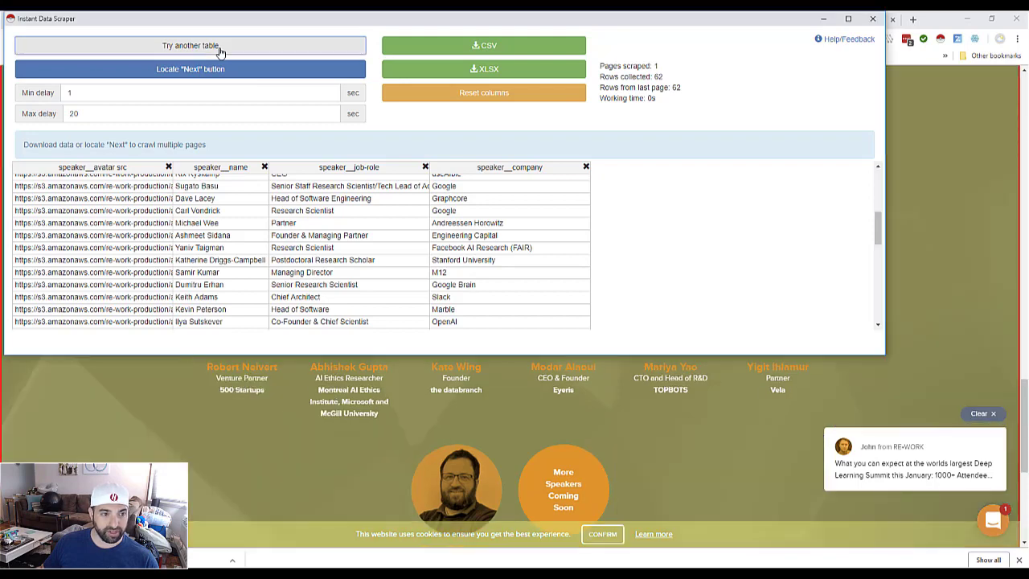
left_click(221, 50)
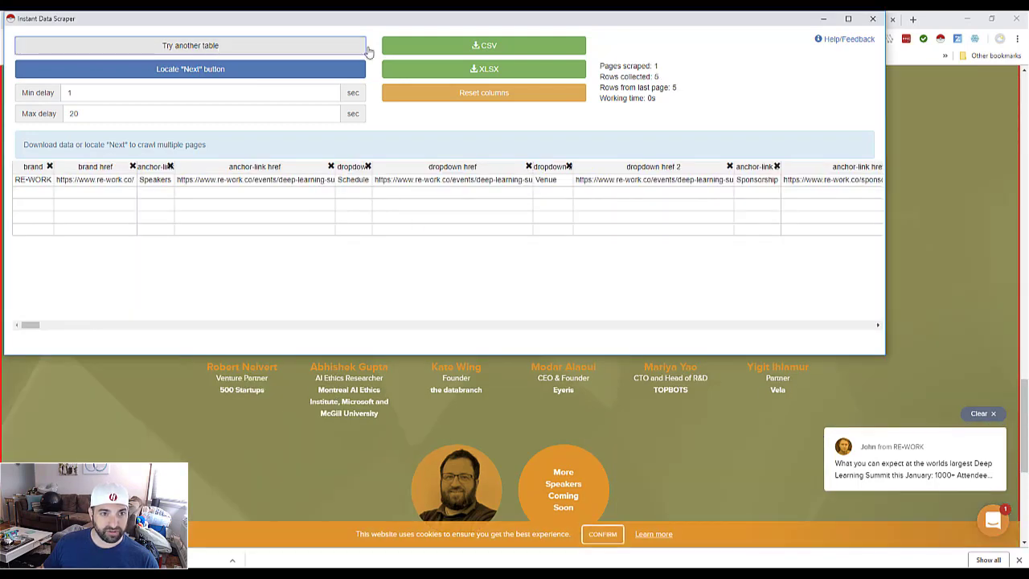
left_click_drag(884, 58, 119, 126)
left_click_drag(236, 121, 268, 121)
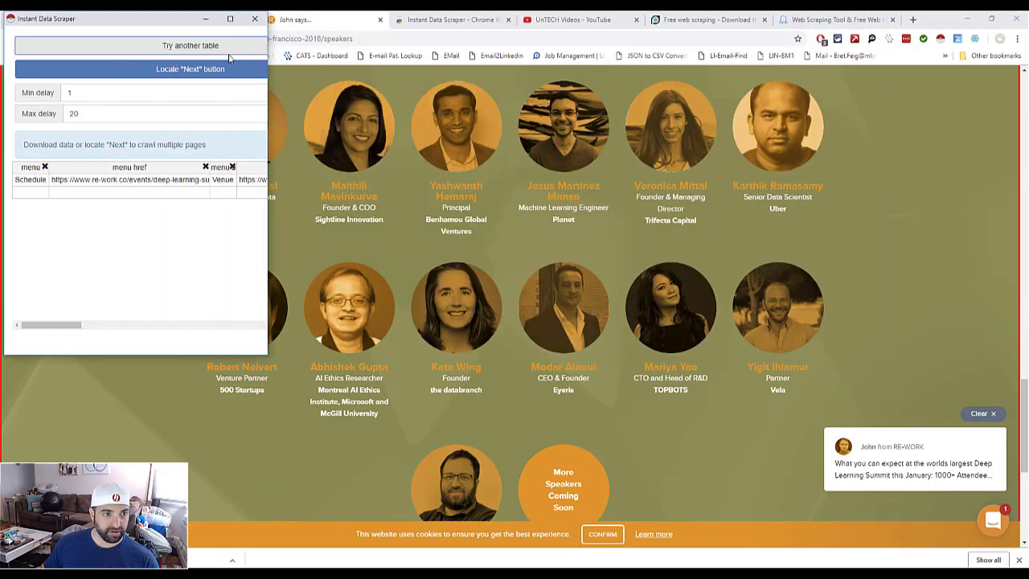
left_click_drag(170, 16, 754, 123)
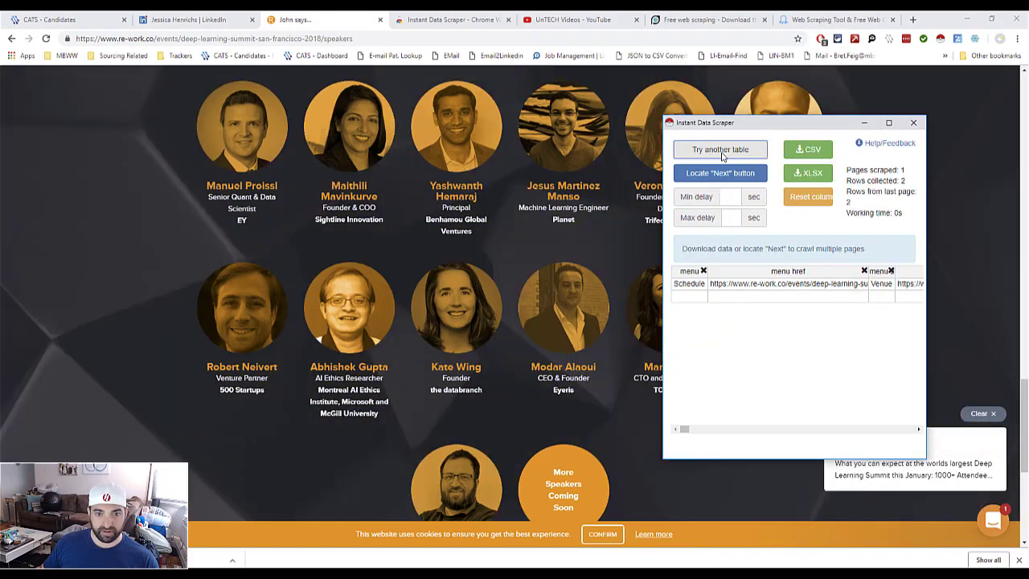
left_click(721, 151)
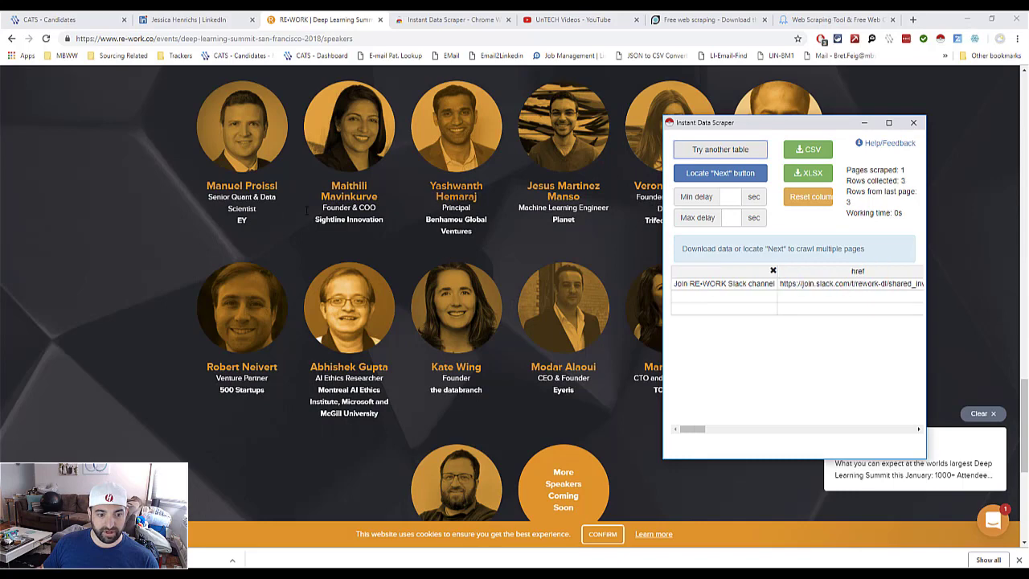
Step: Zoom the speakers page out two levels and cycle the scraper's detected tables back to the speakers table
left_click(164, 215)
key("ctrl+minus")
key("ctrl+minus")
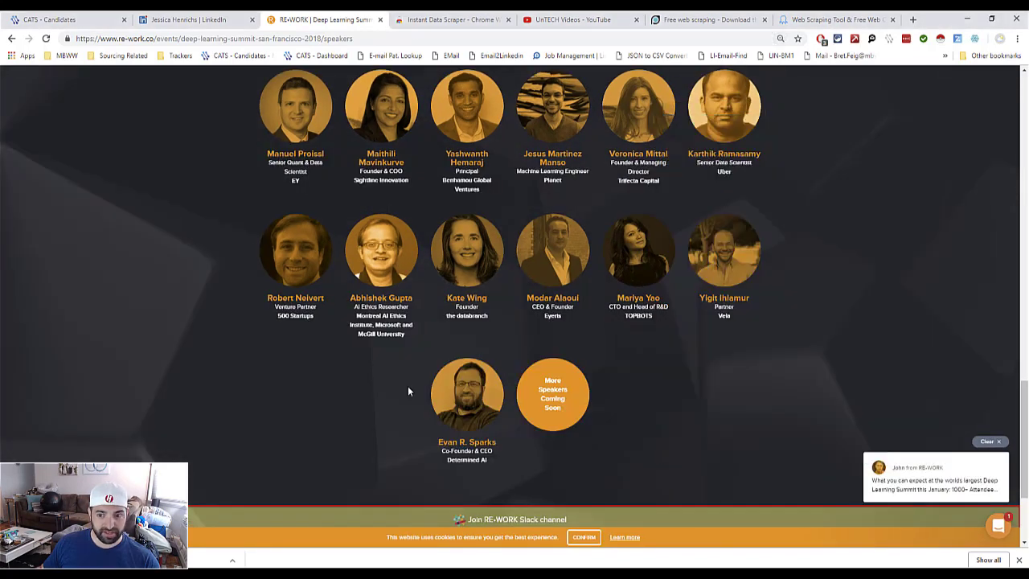
key("alt+Tab")
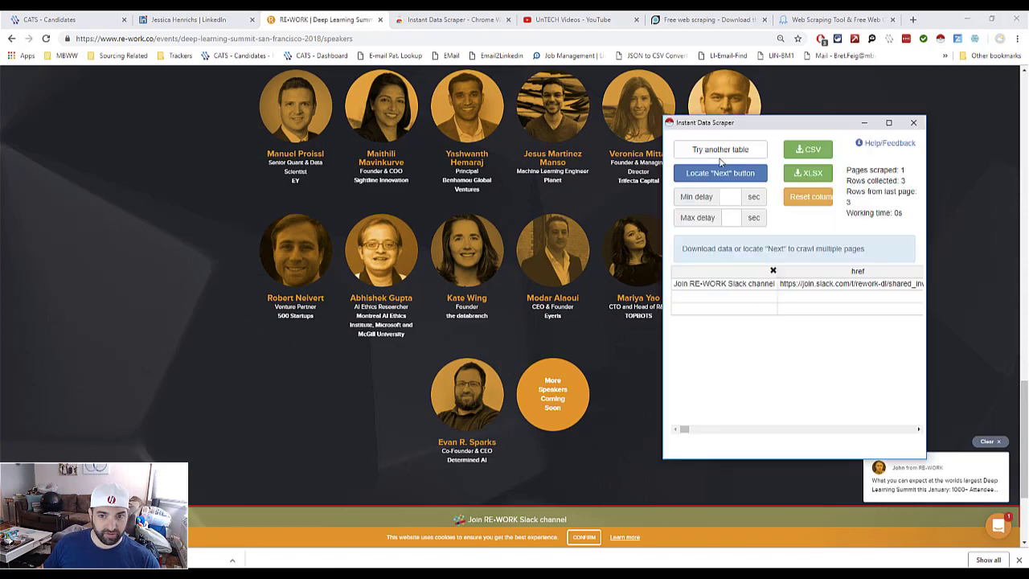
left_click(713, 152)
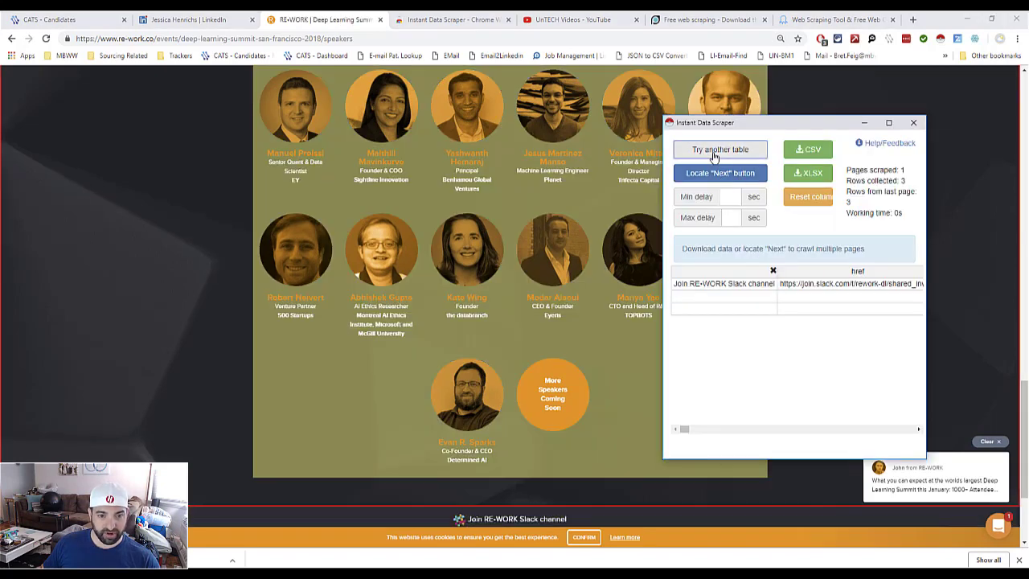
left_click(713, 151)
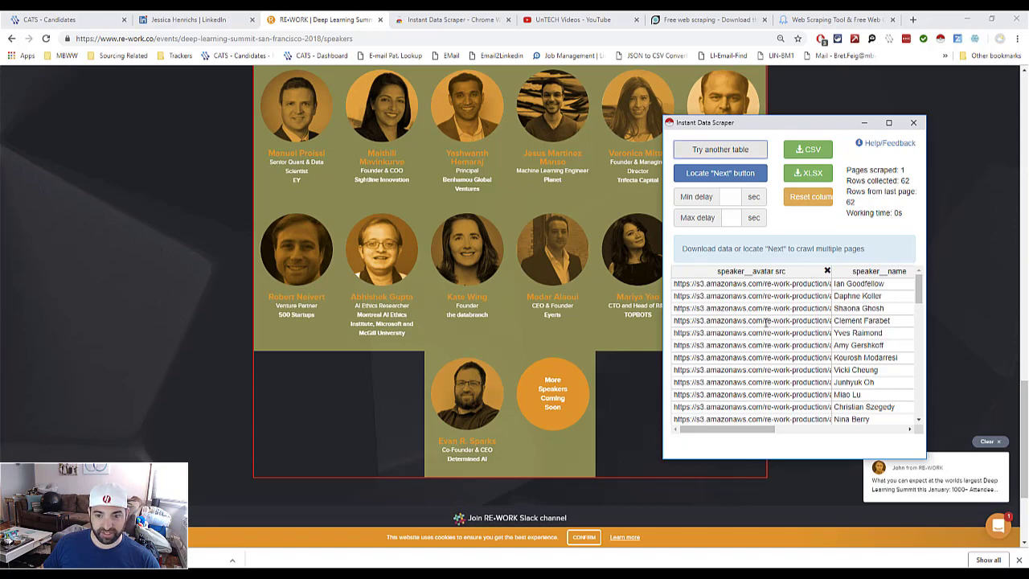
scroll(765, 323, "down", 3)
scroll(765, 322, "up", 3)
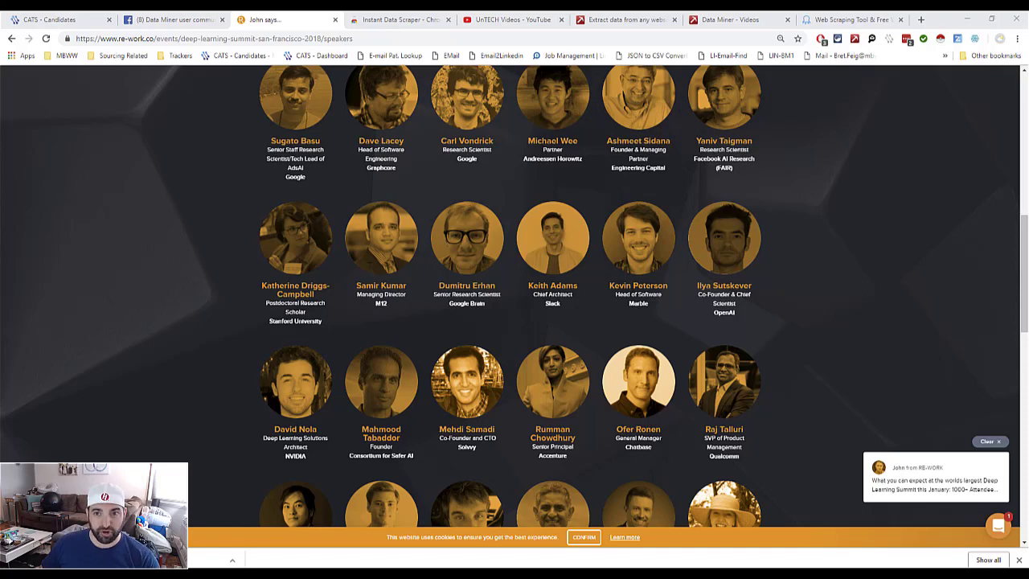
Step: Bring up the Data Miner home page at data-miner.io
left_click(727, 19)
left_click(632, 24)
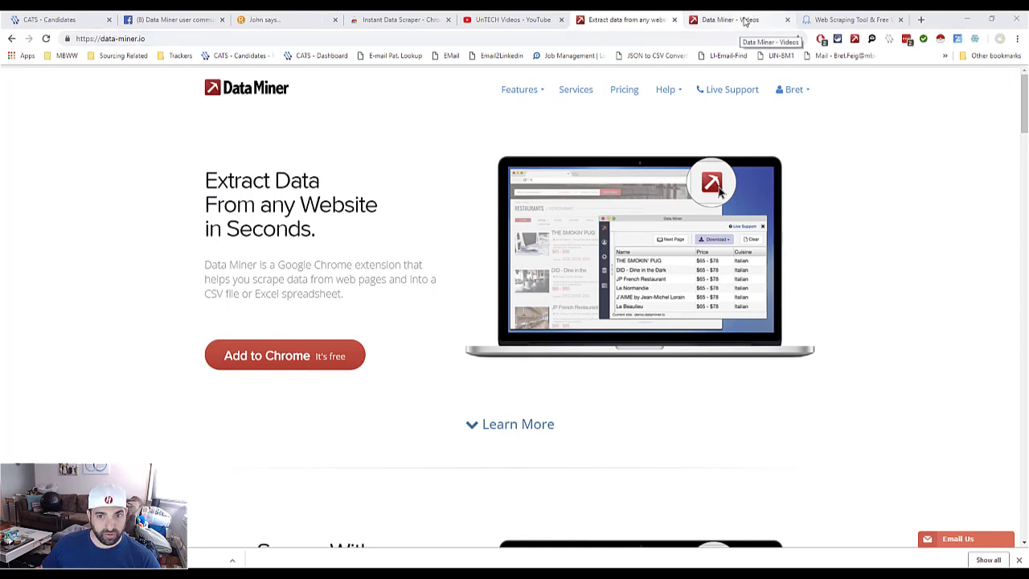
Step: Look through Data Miner's training videos page from the recipe tutorials to the webinars and return to its home page
left_click(744, 20)
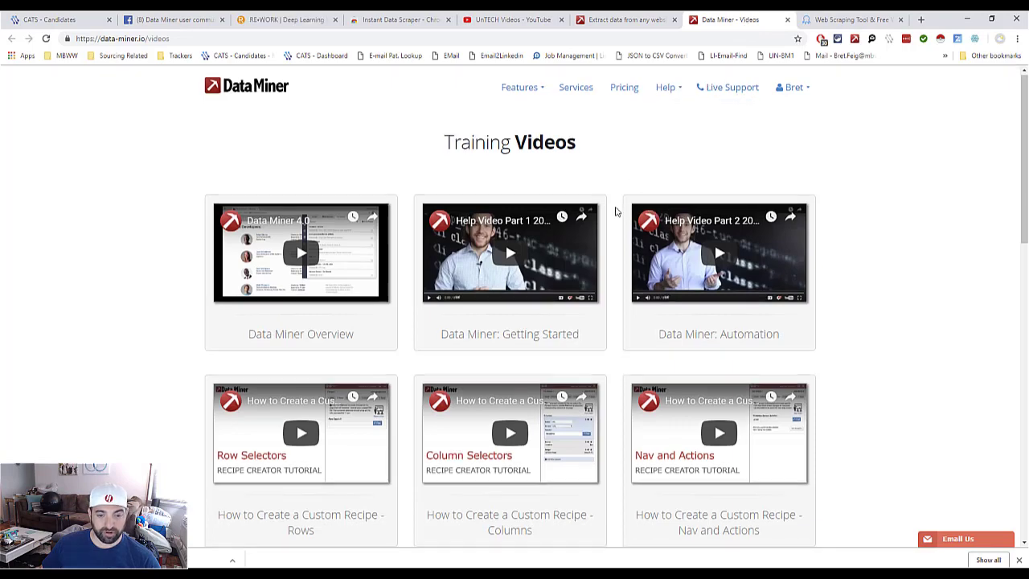
scroll(616, 211, "down", 2)
scroll(616, 211, "up", 1)
scroll(616, 212, "down", 4)
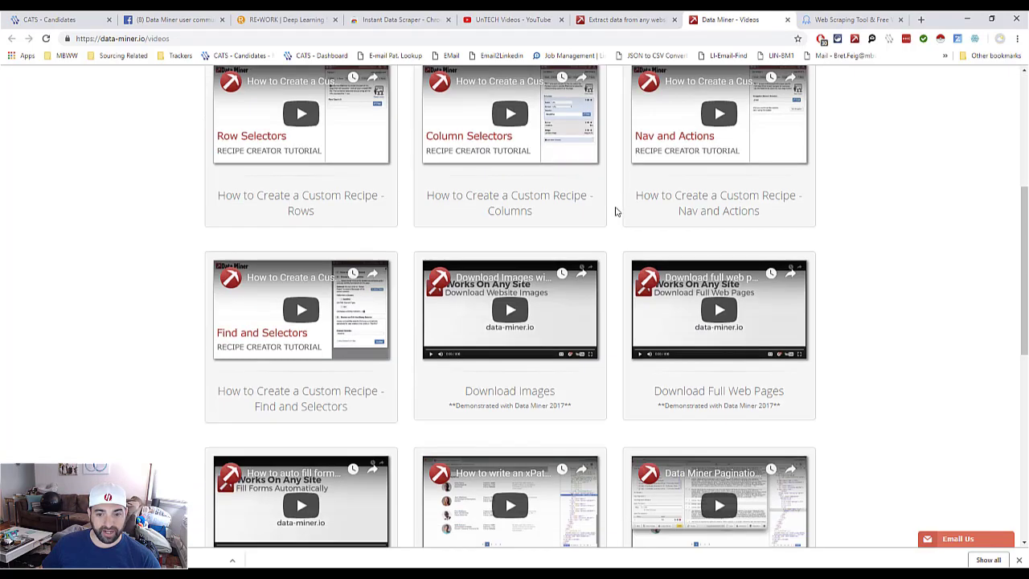
scroll(616, 212, "down", 5)
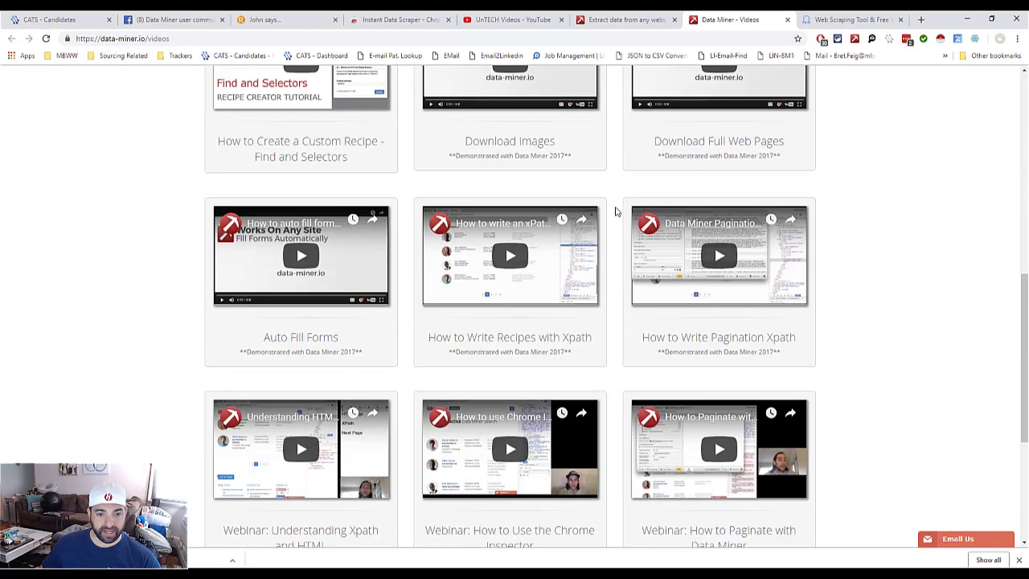
scroll(616, 211, "down", 2)
scroll(616, 212, "up", 4)
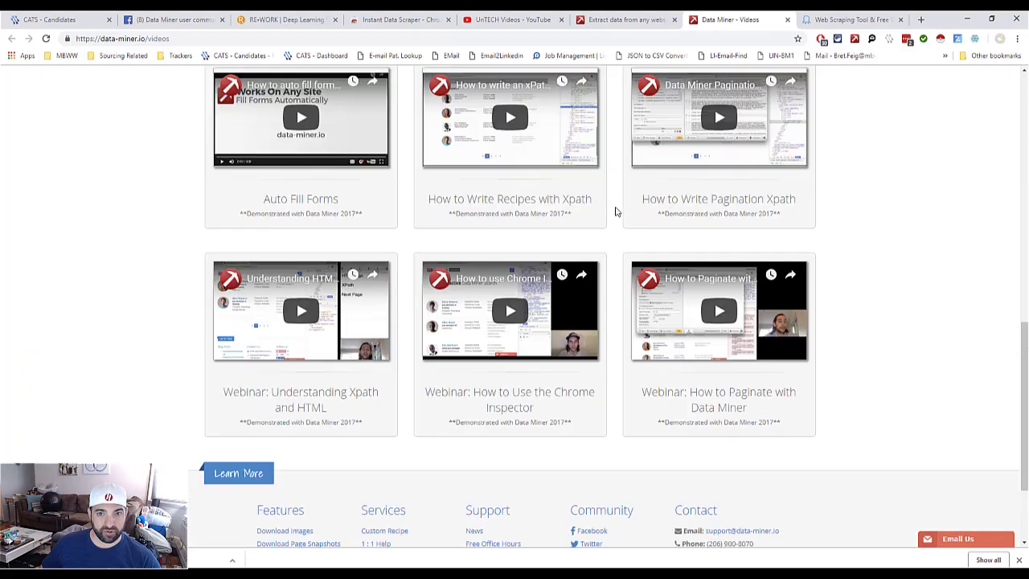
scroll(616, 211, "up", 4)
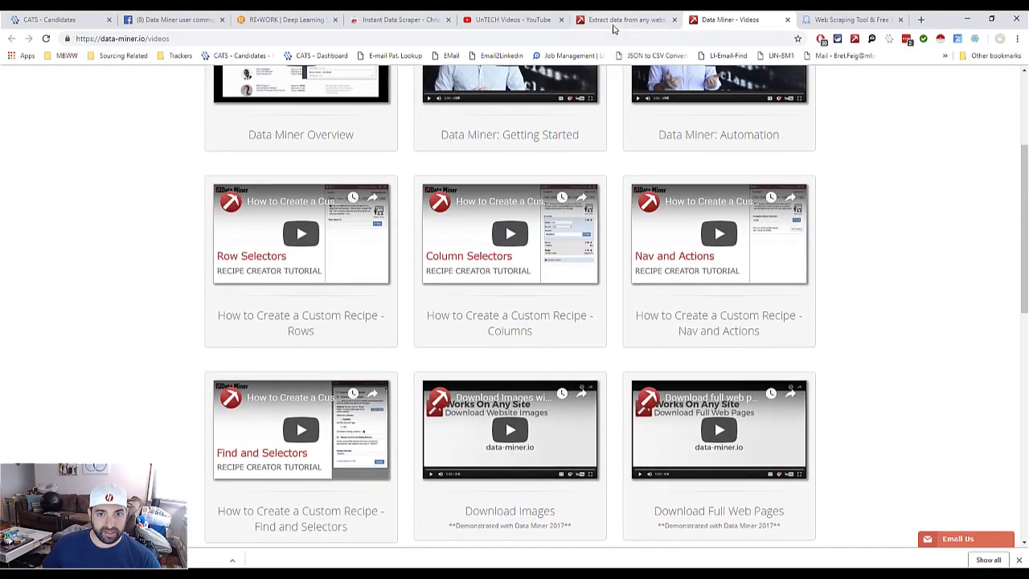
left_click(616, 21)
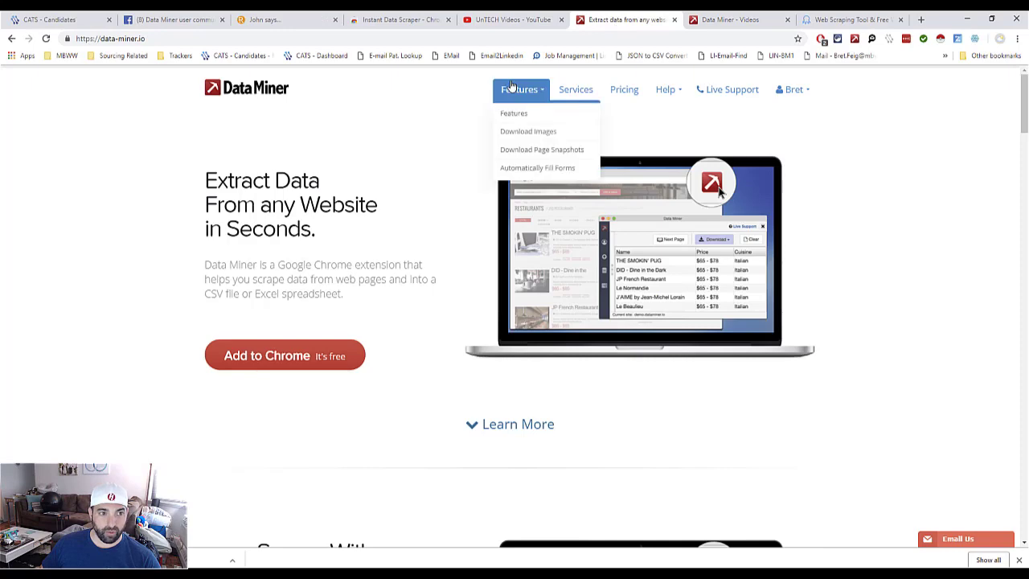
Step: Start a new Data Miner recipe on the RE-WORK speakers page and look over its Actions and JS options
left_click(263, 18)
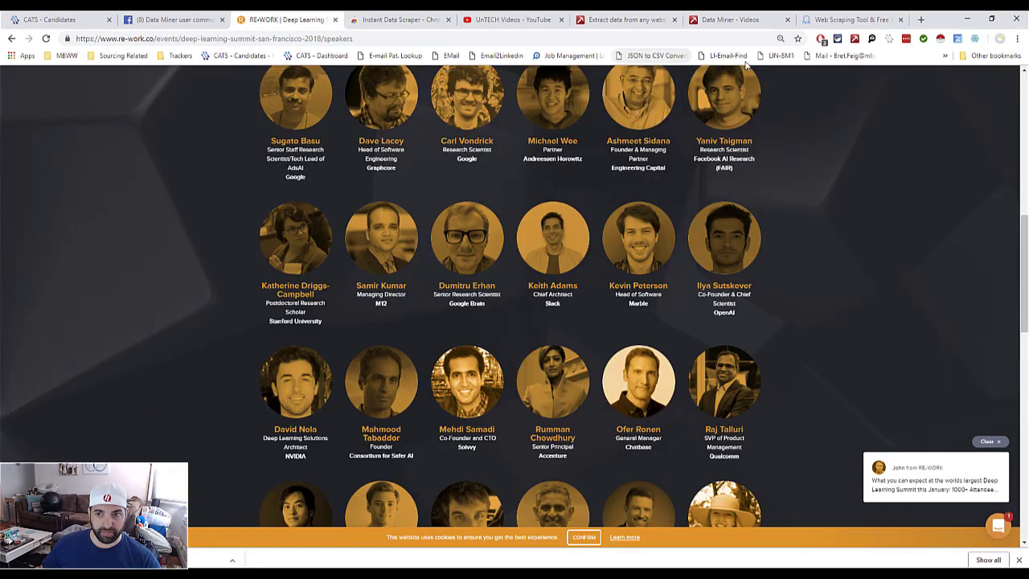
left_click(855, 39)
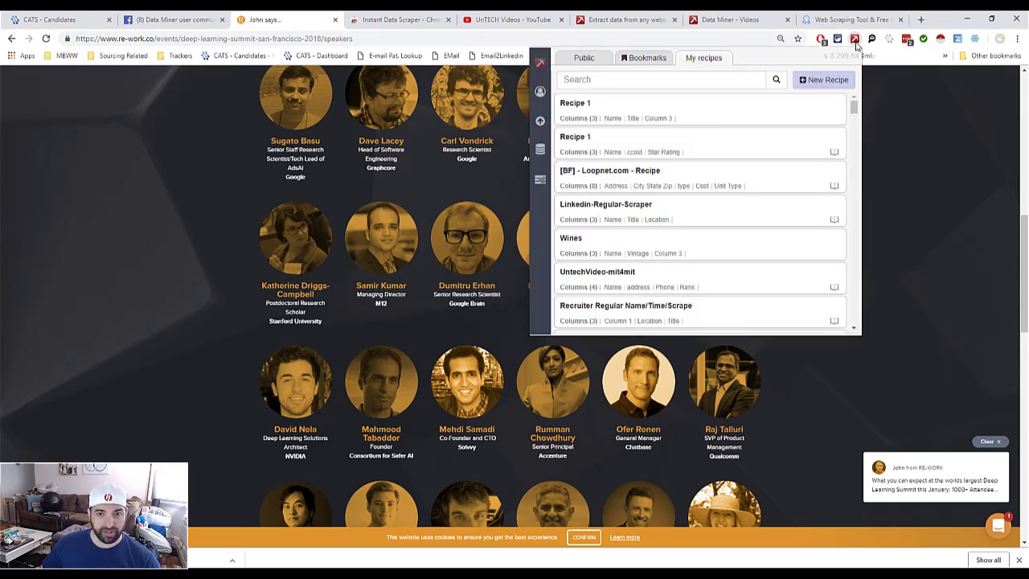
left_click(822, 84)
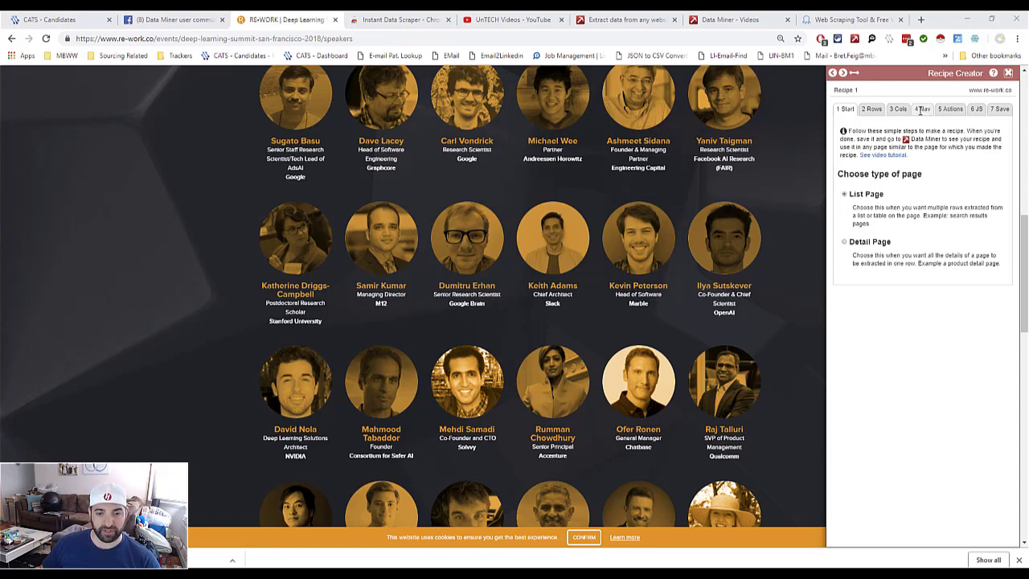
left_click(950, 110)
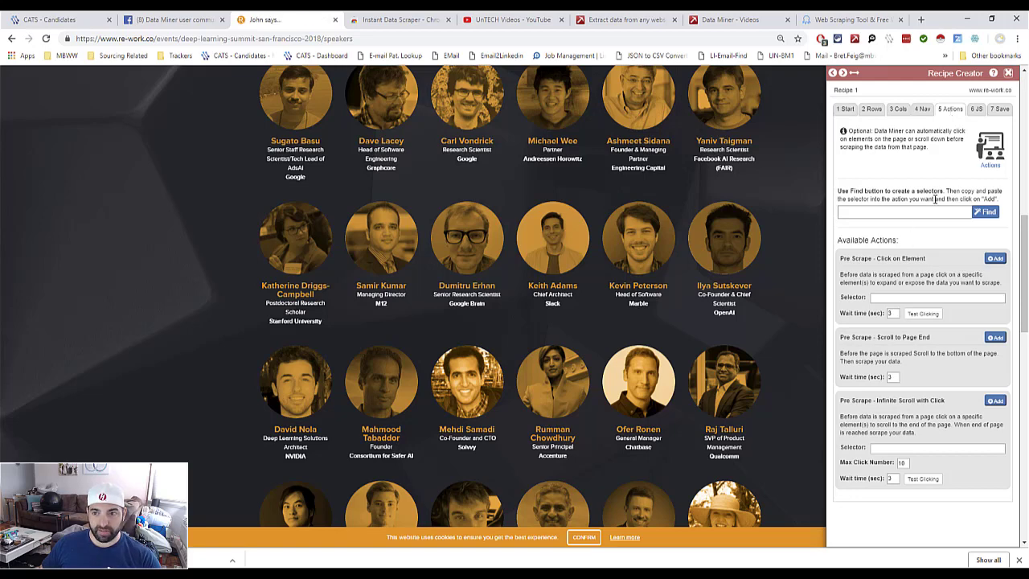
left_click(972, 109)
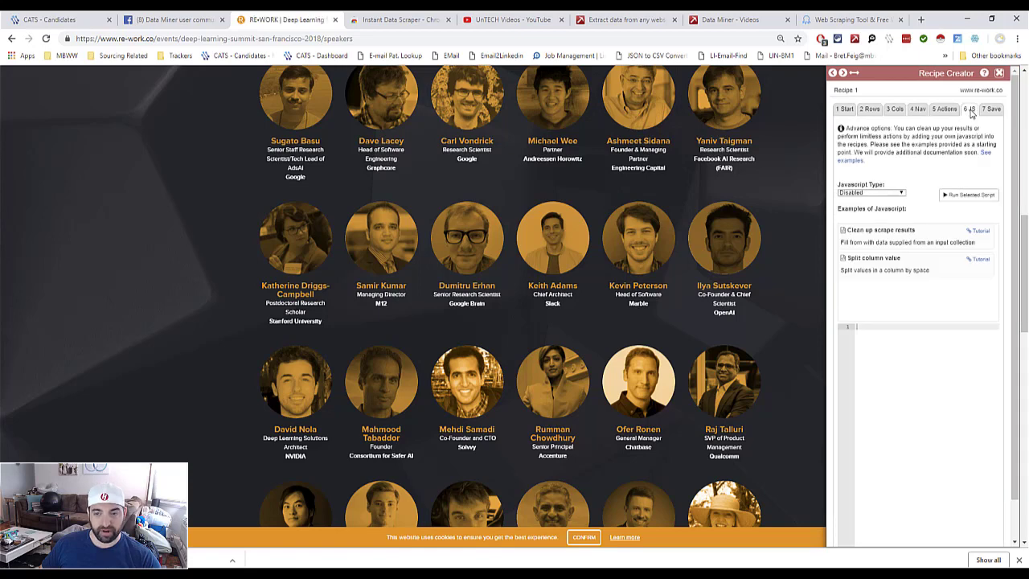
Step: Define the recipe's rows by picking one speaker's whole card and using its speaker class as the selector
left_click(866, 112)
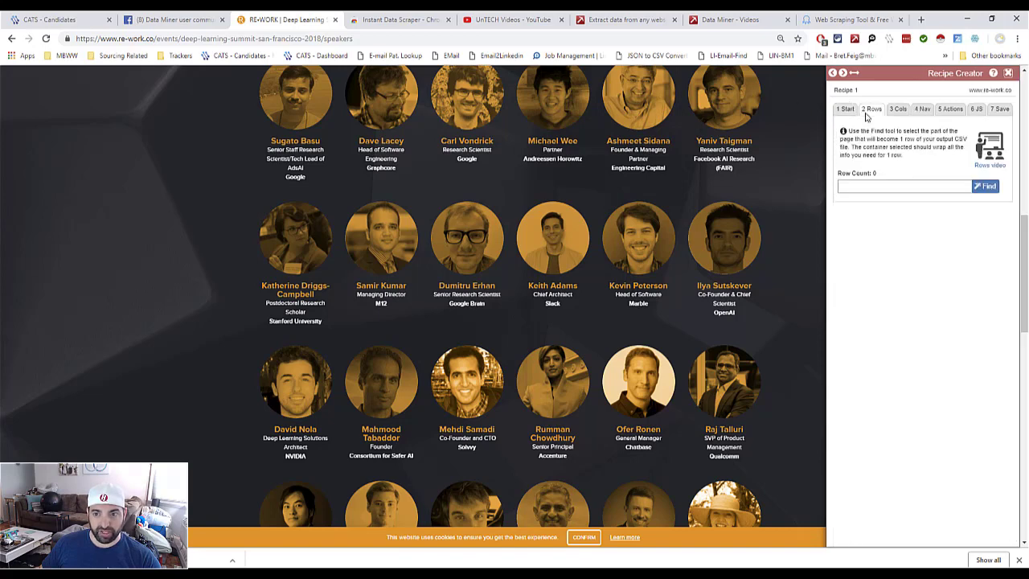
left_click(982, 188)
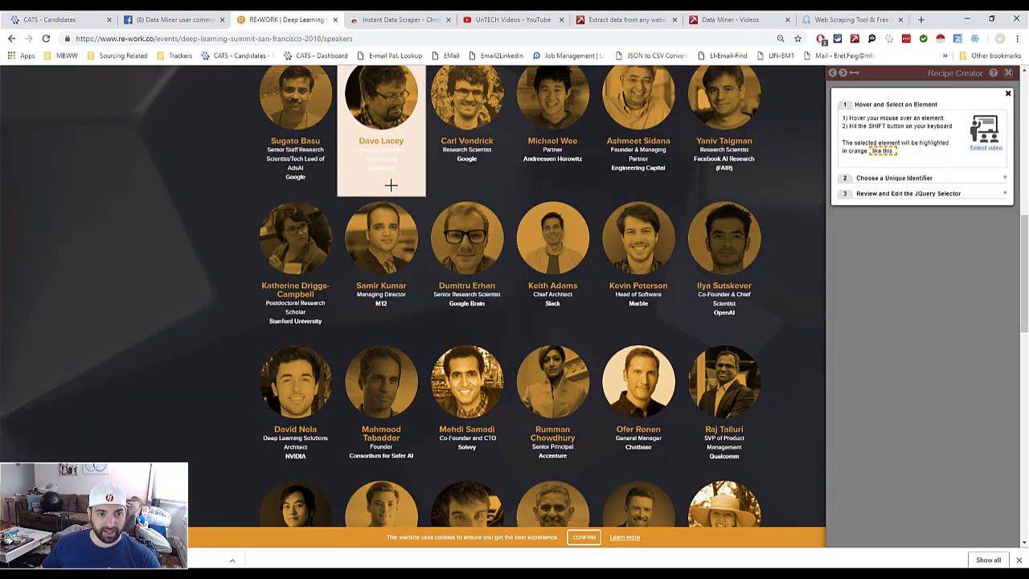
key("shift")
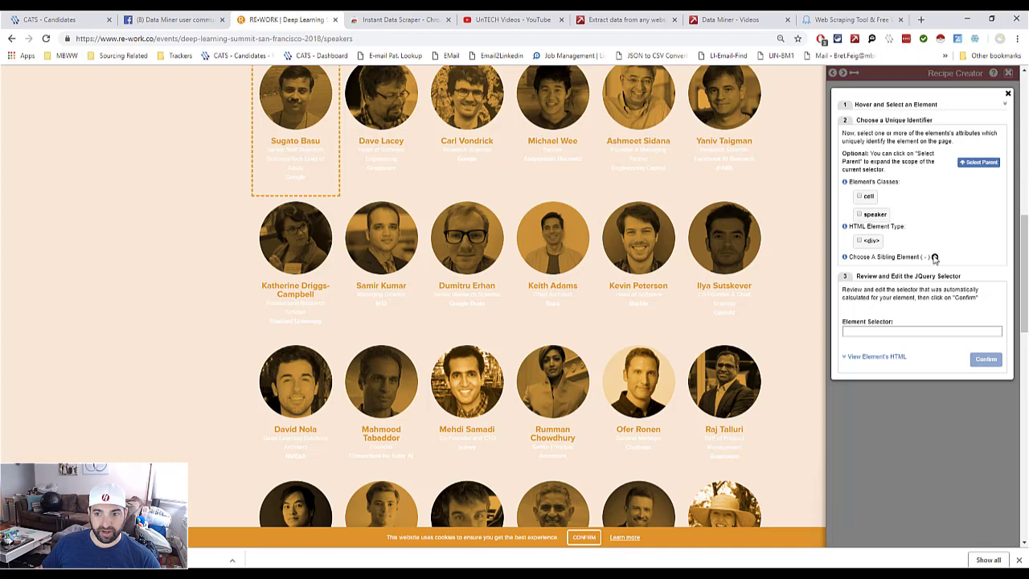
left_click(859, 215)
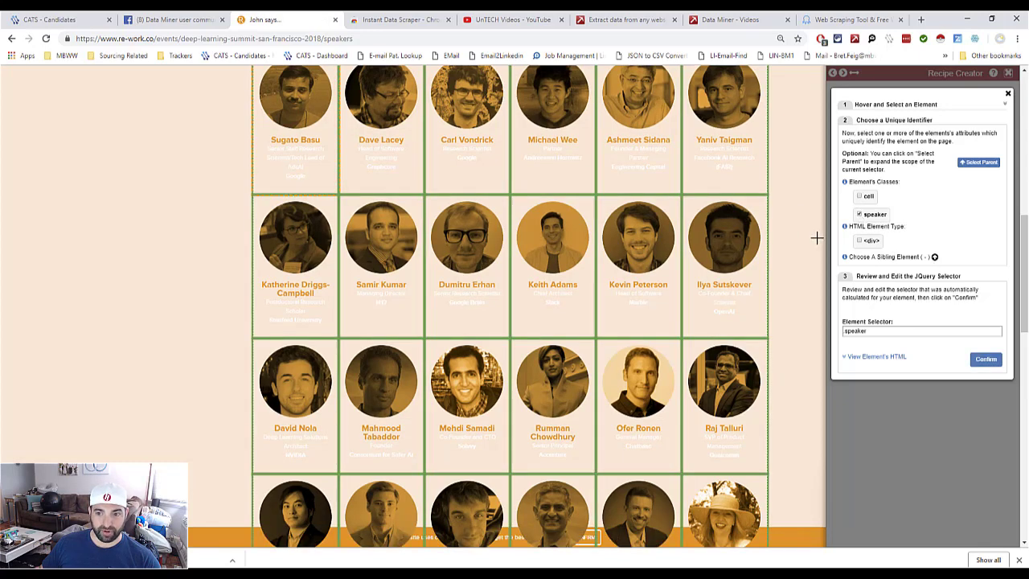
left_click(986, 359)
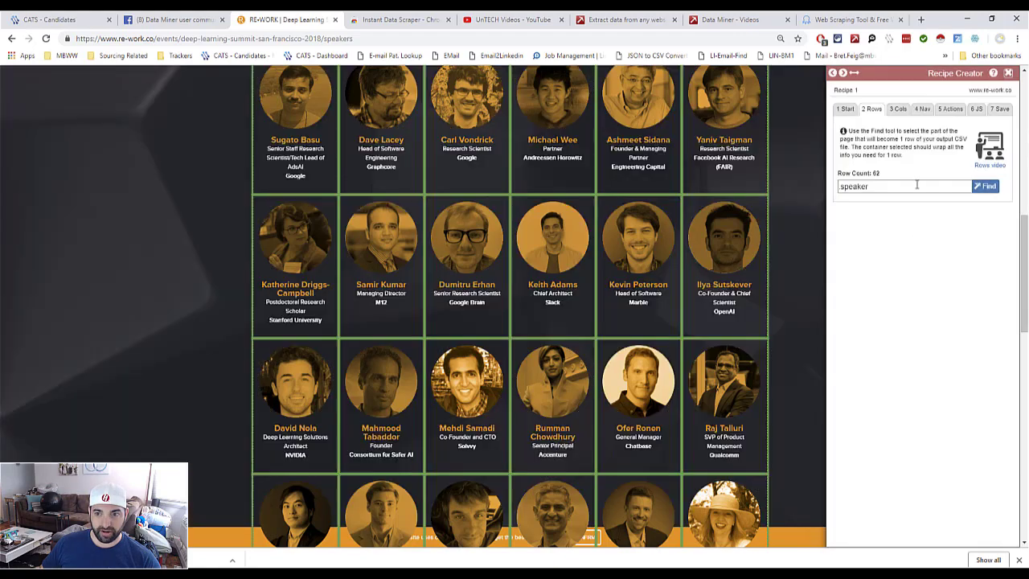
Step: Set the first column to extract the speaker's name link with selector a, name it name, and preview its data
left_click(897, 109)
left_click(979, 235)
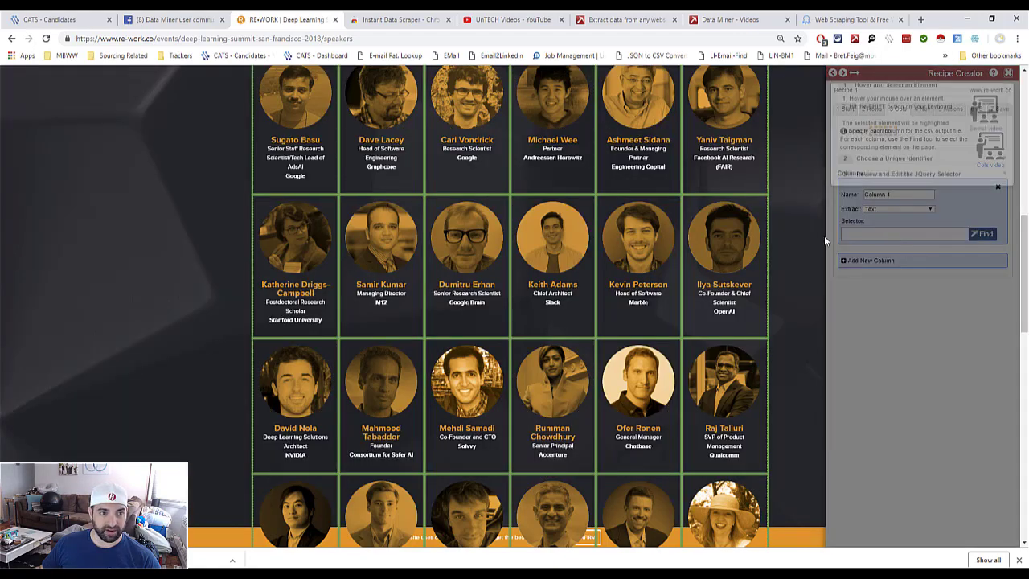
left_click(273, 141)
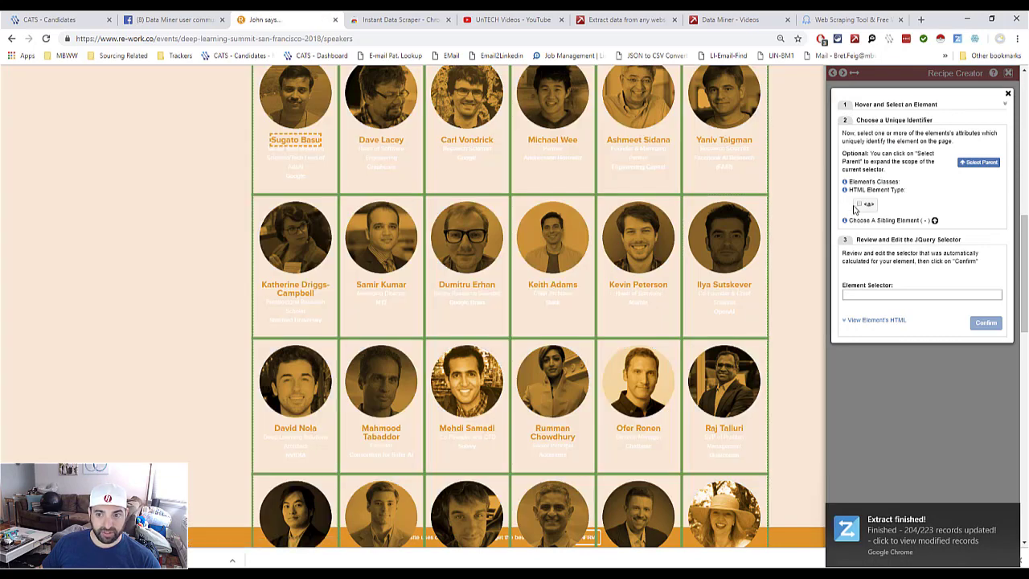
left_click(858, 205)
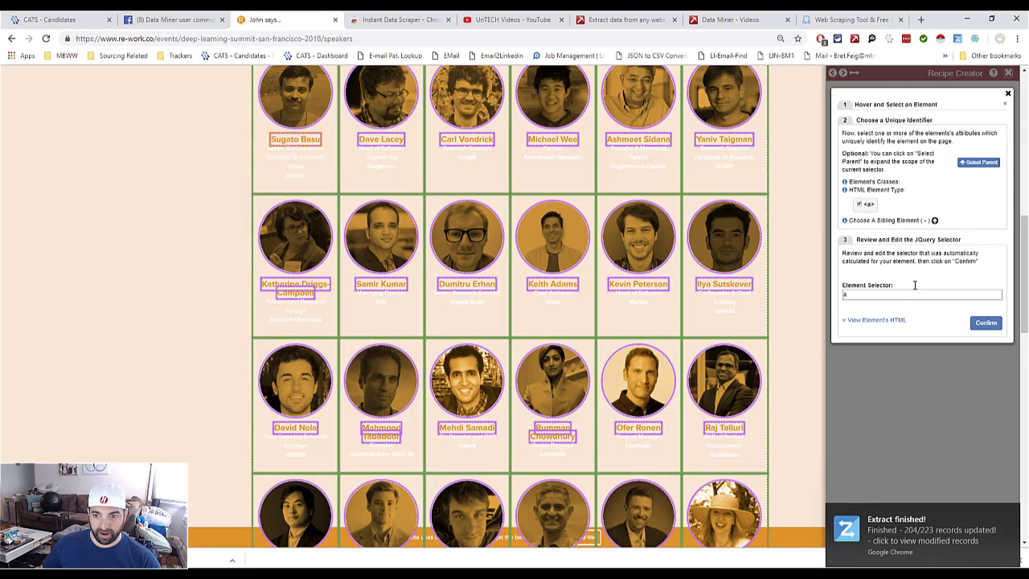
left_click(982, 323)
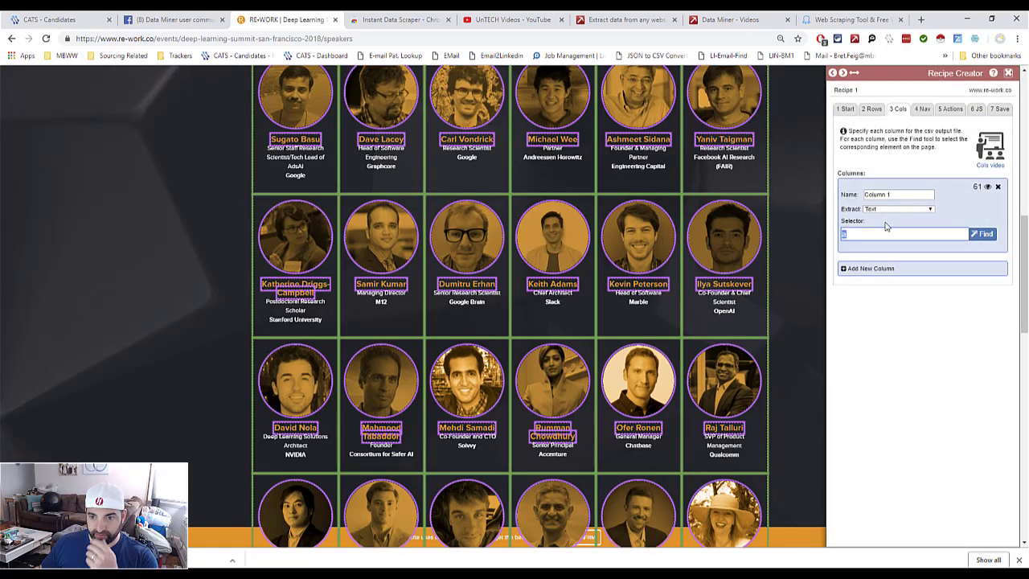
left_click_drag(933, 193, 781, 190)
type("name")
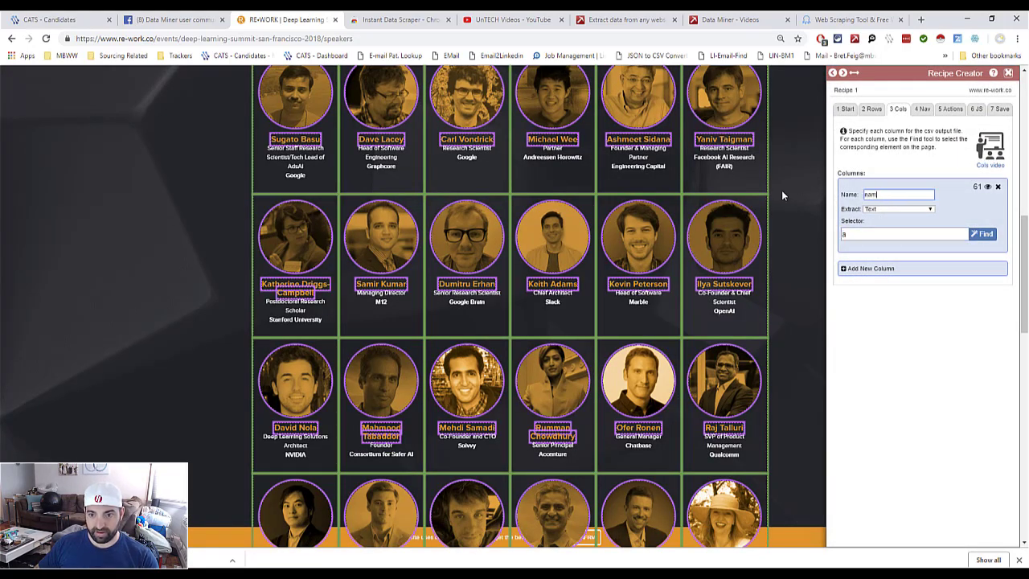
left_click(987, 187)
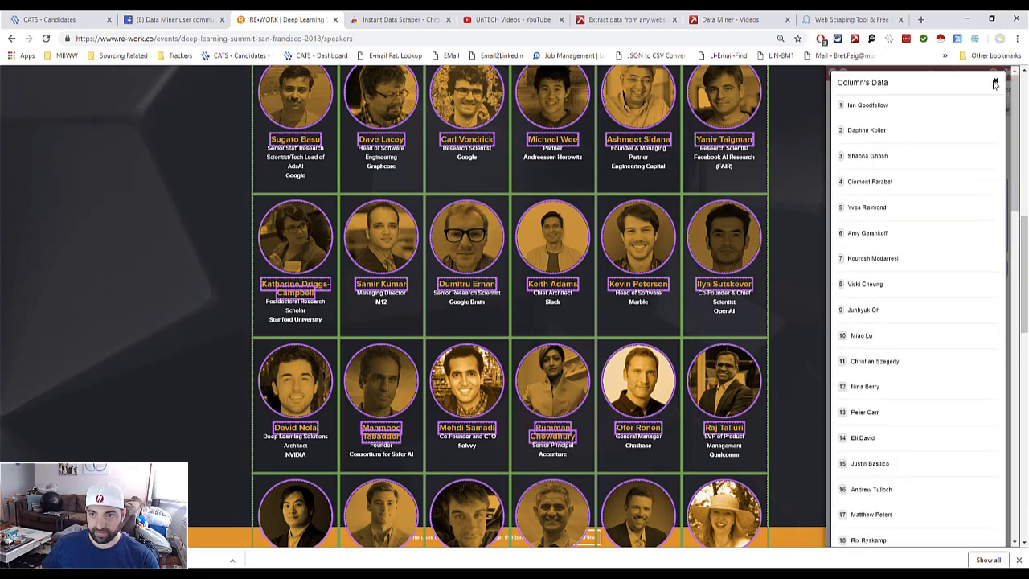
left_click(995, 81)
Step: Add a second column named Job title that extracts the speaker's role using the speaker__job-role class
left_click(861, 270)
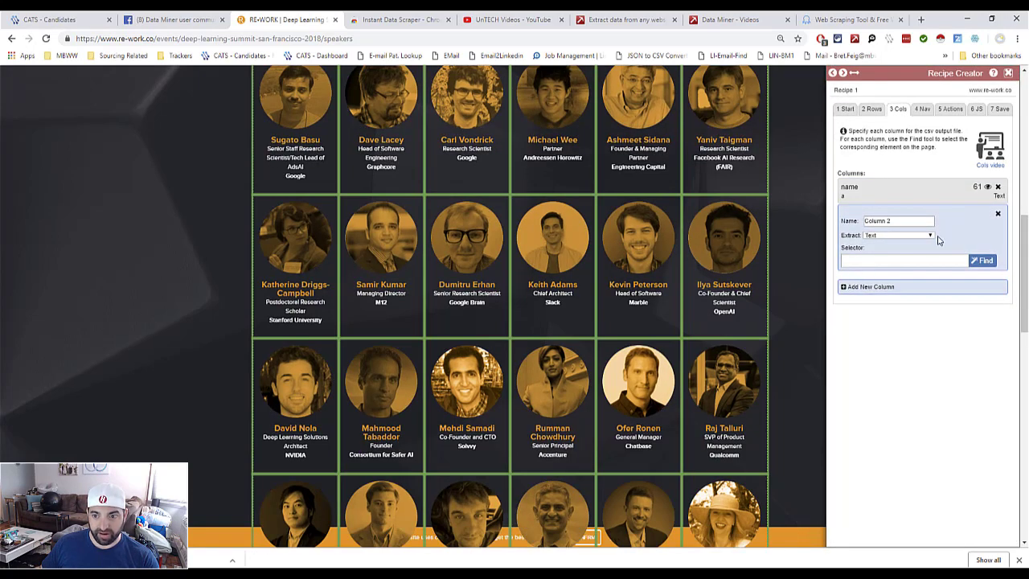
left_click(981, 261)
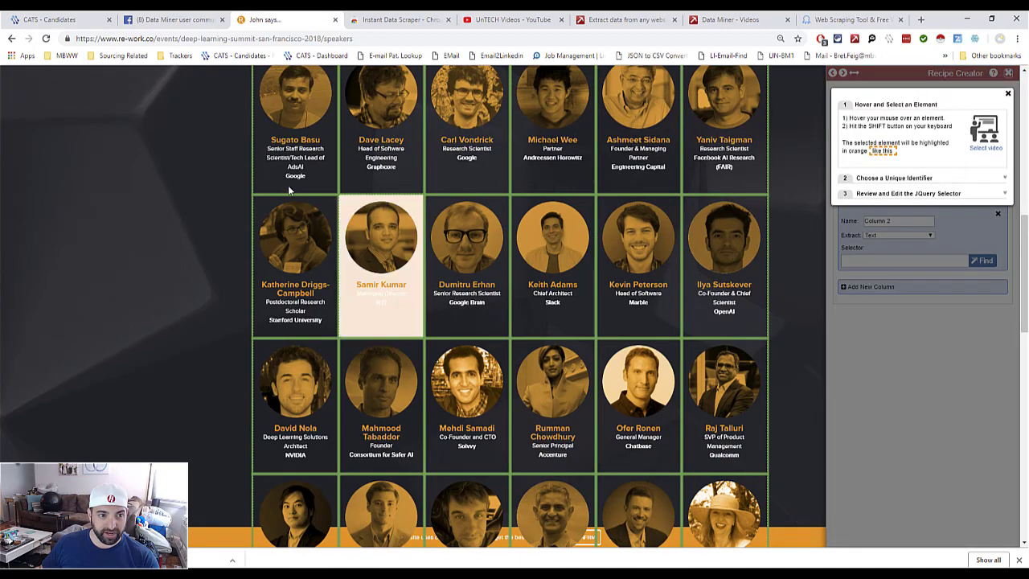
key("shift")
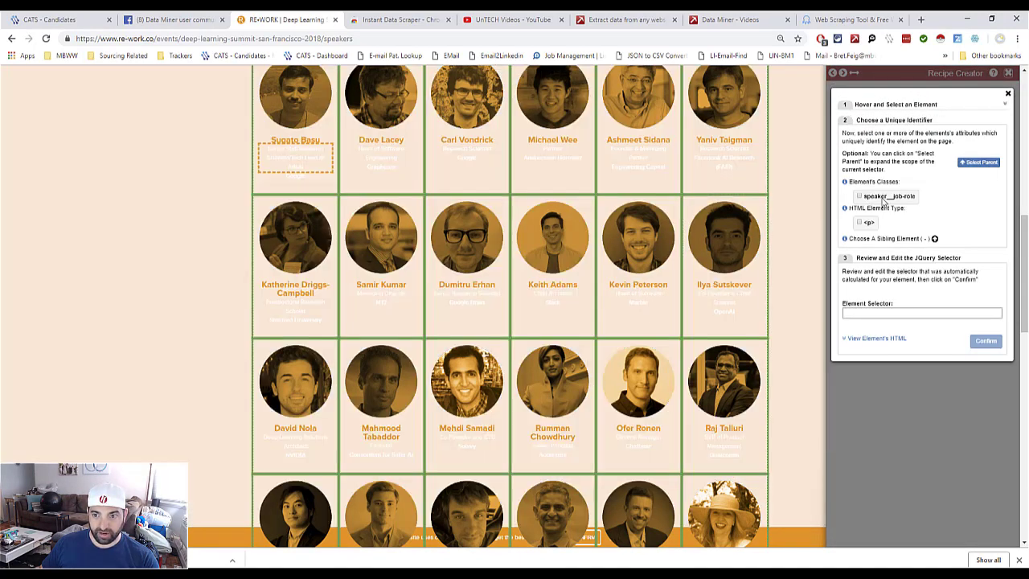
left_click(859, 196)
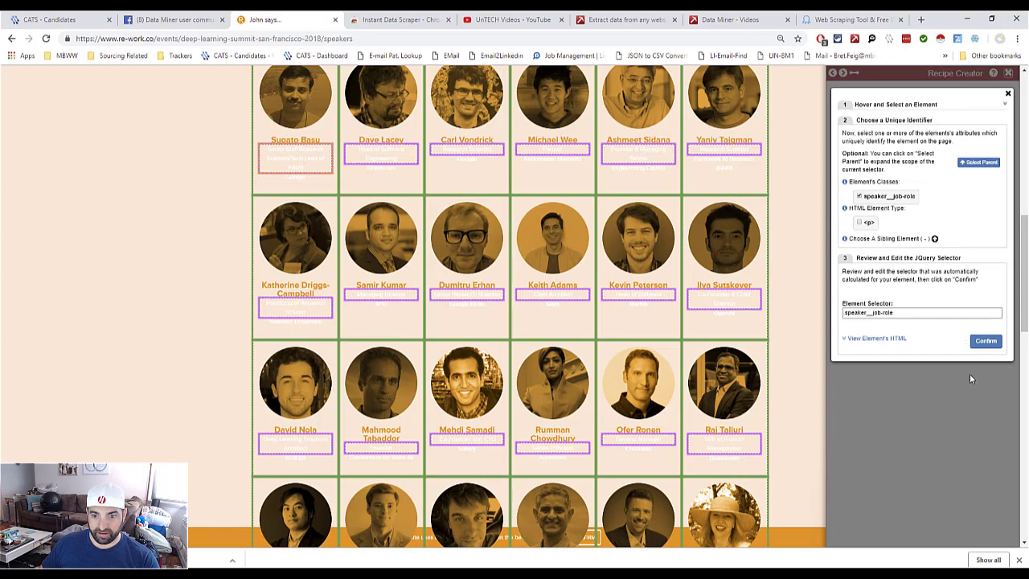
left_click(986, 342)
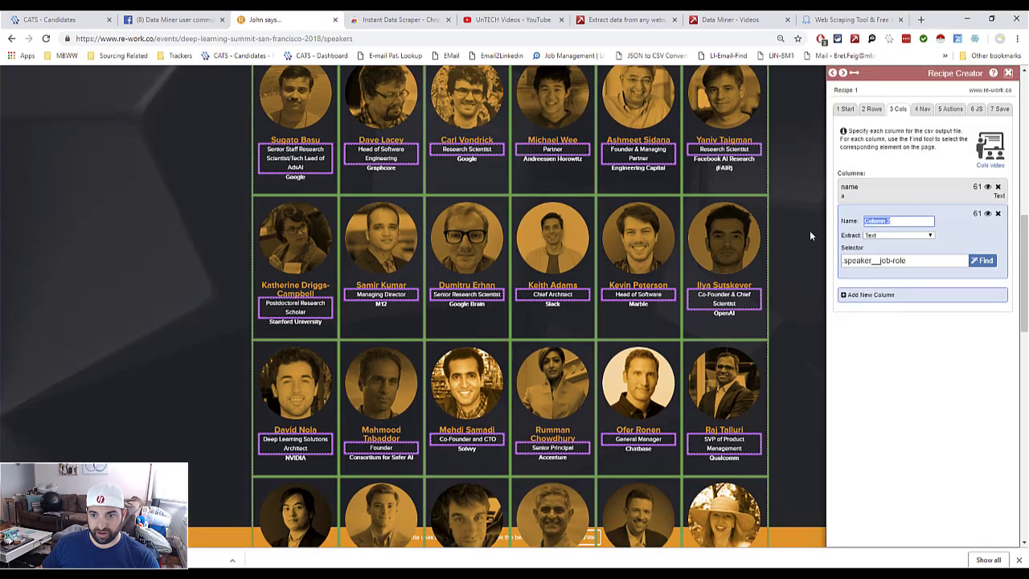
type("Job title")
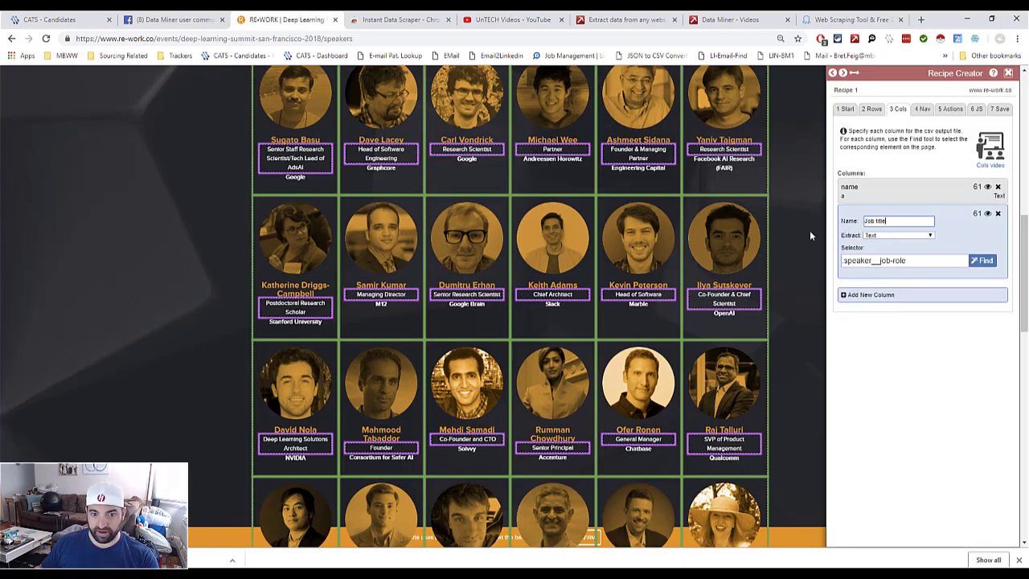
Step: Add a third column named company that extracts the speaker's employer using the speaker__company class
left_click(848, 294)
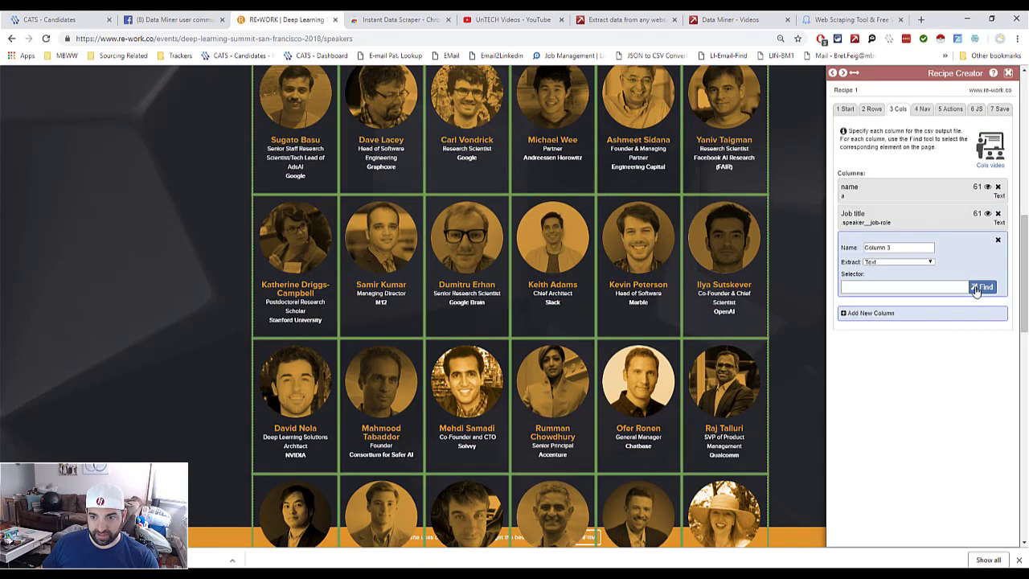
left_click(984, 288)
left_click(295, 176)
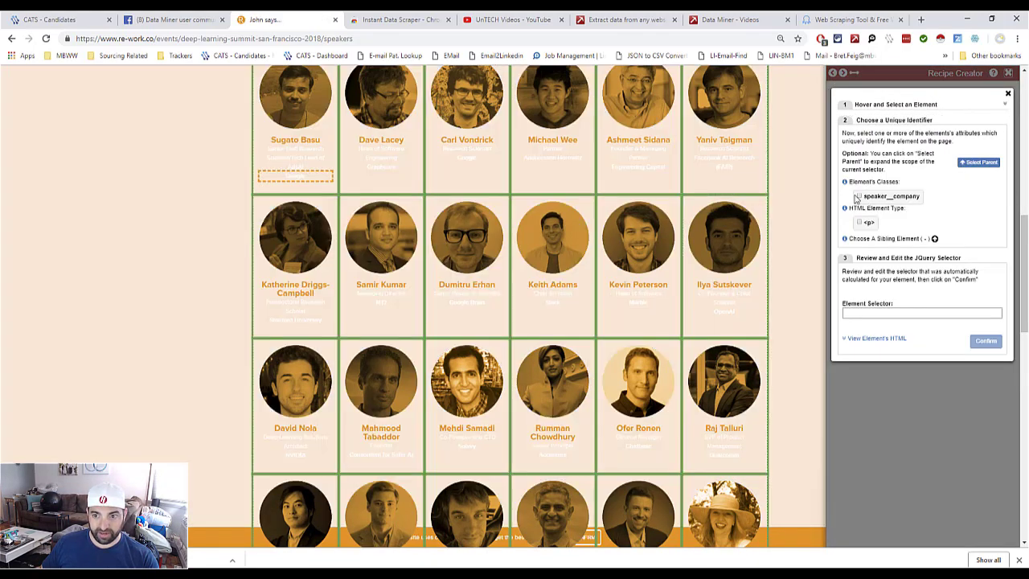
left_click(859, 197)
left_click(983, 341)
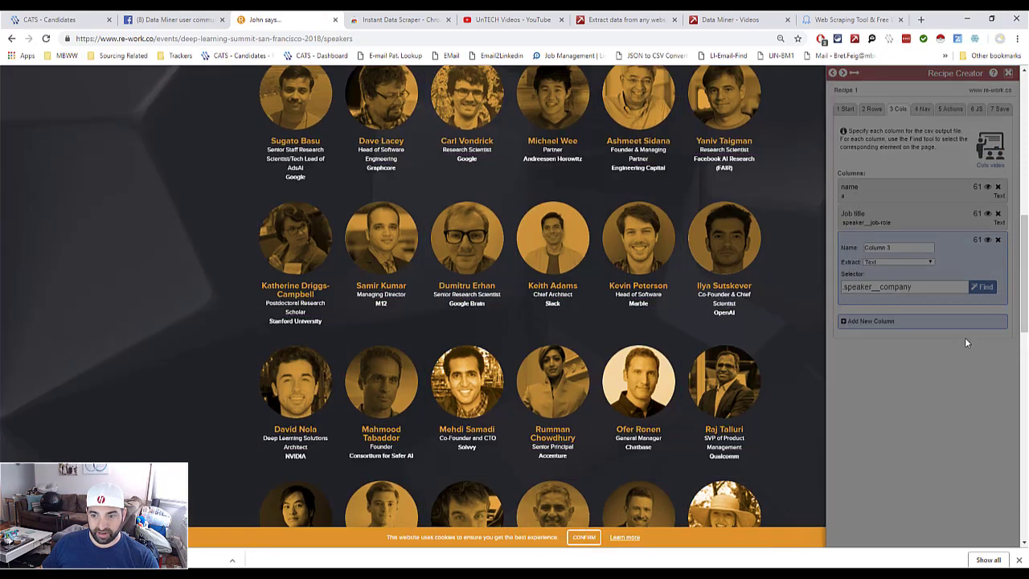
triple_click(898, 247)
type("co")
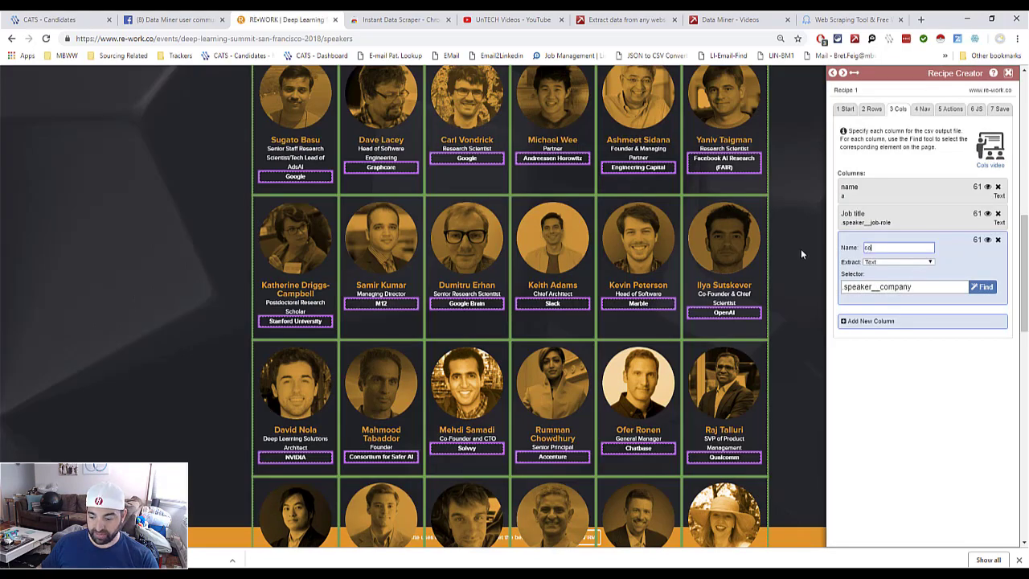
type("mpany")
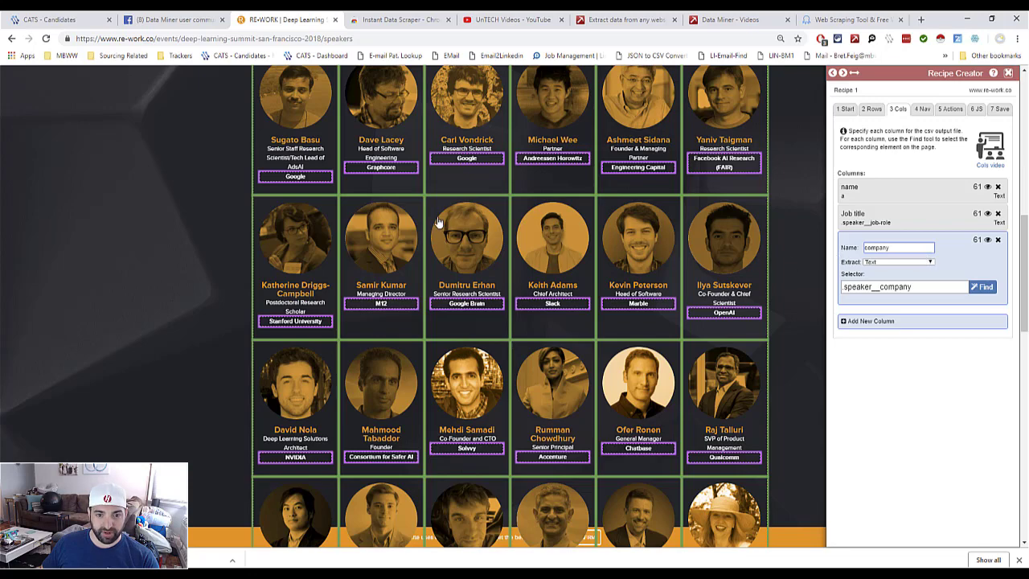
Step: View the biography pop-up of the Google AdsAI tech lead and zoom the speakers page out one level
left_click(296, 99)
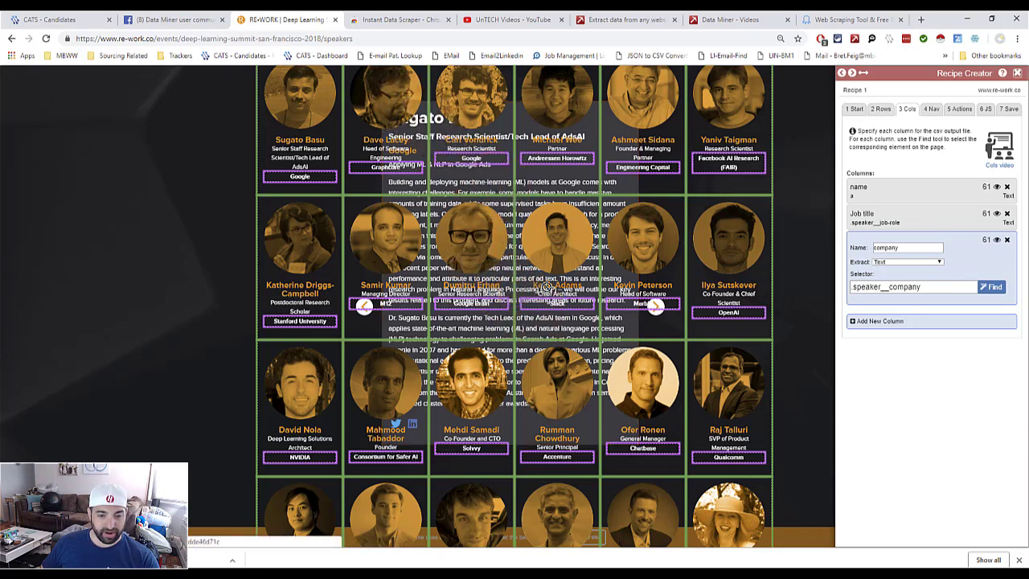
key("ctrl+minus")
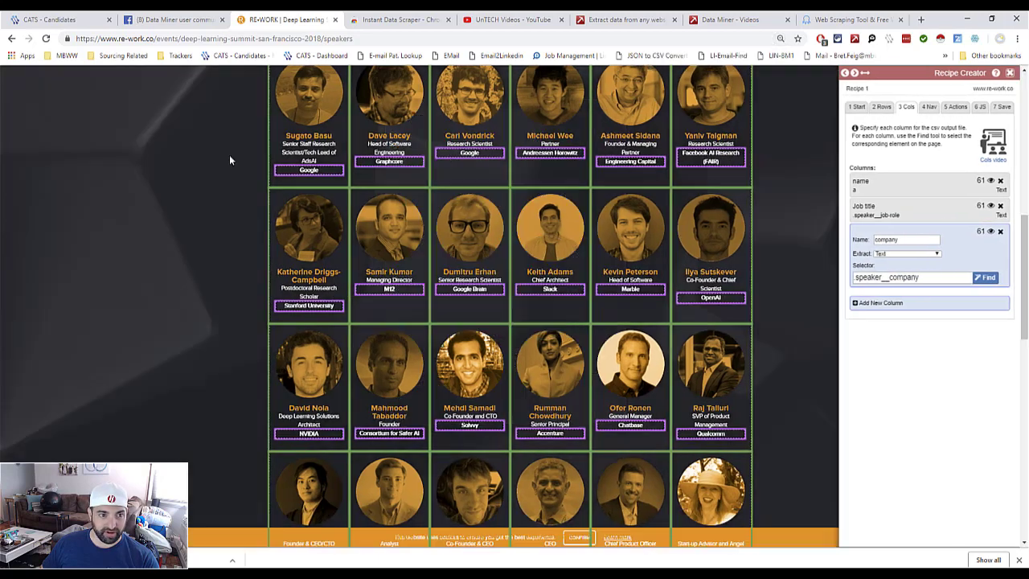
Step: Try adding a pre-scrape Click on Element action with a 3-second wait to the recipe and remove it
left_click(930, 110)
left_click(949, 111)
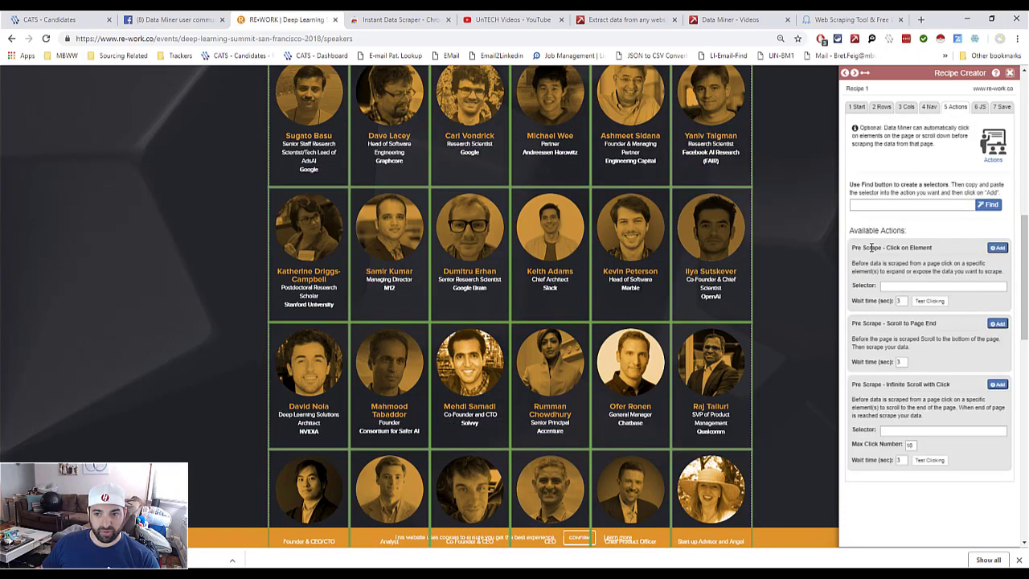
left_click(998, 248)
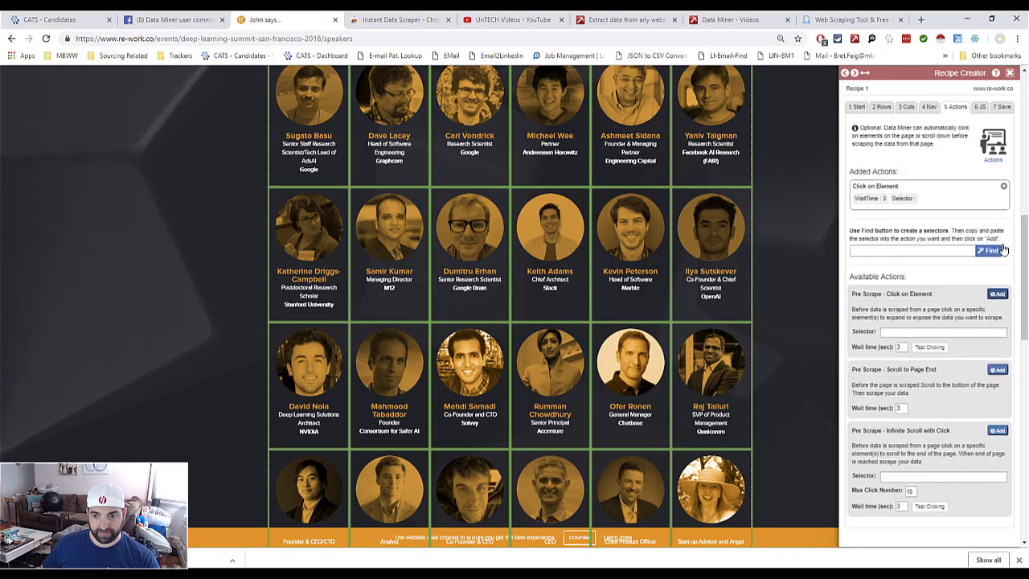
left_click(1003, 186)
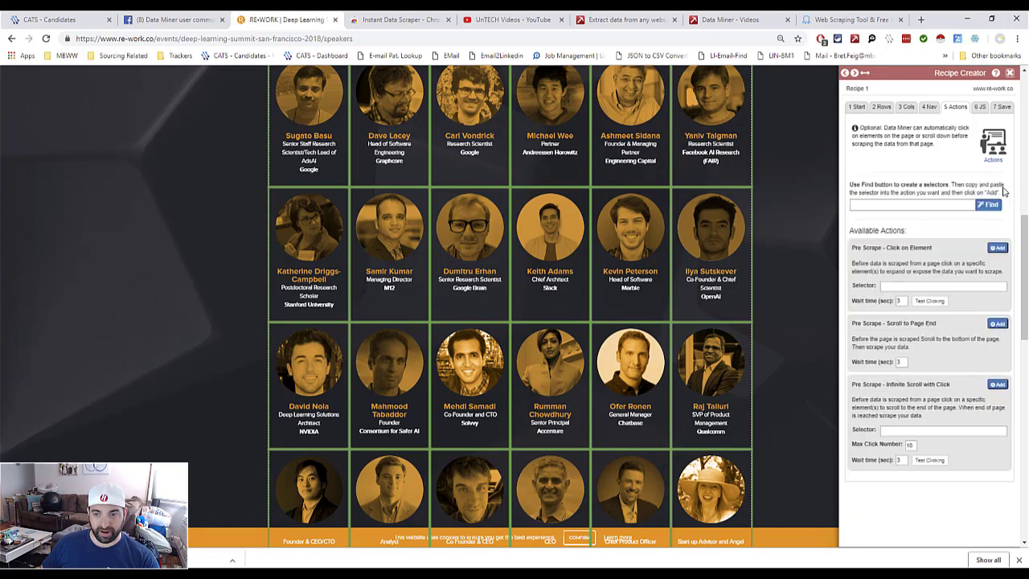
Step: Run the recipe on the speakers page and review the extracted name, job title and company rows
left_click(1001, 106)
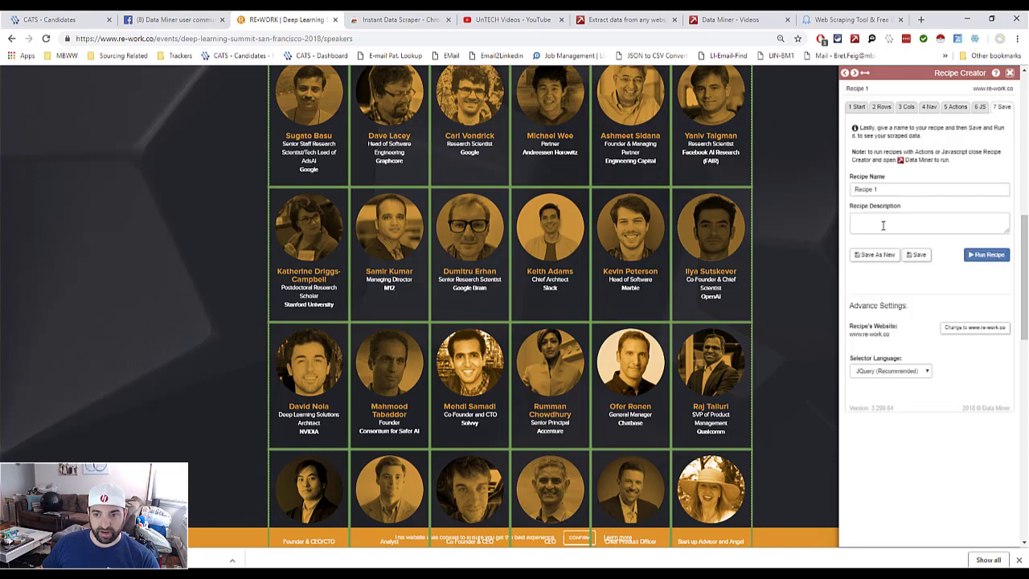
left_click(987, 255)
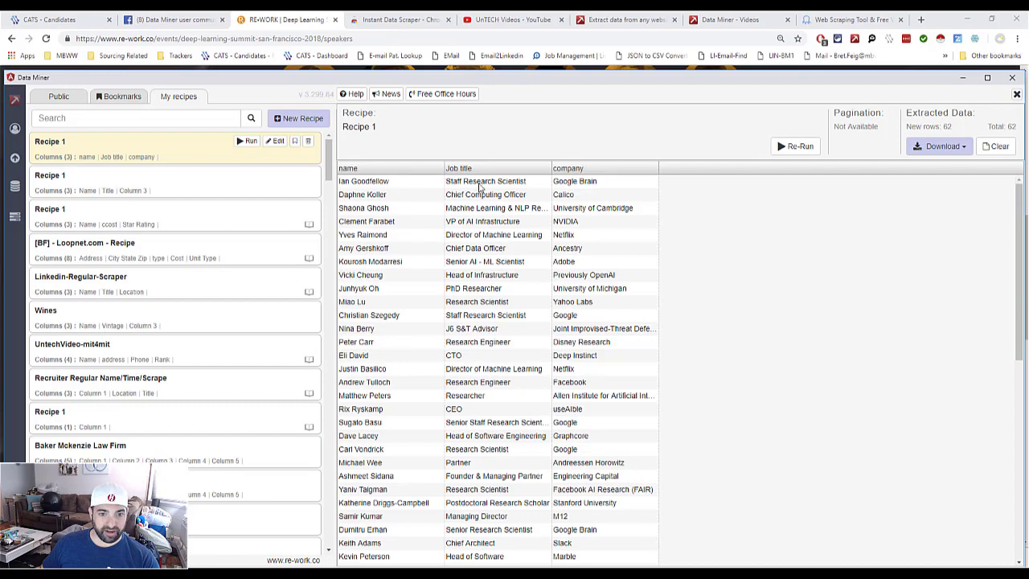
scroll(479, 197, "down", 5)
scroll(499, 256, "up", 3)
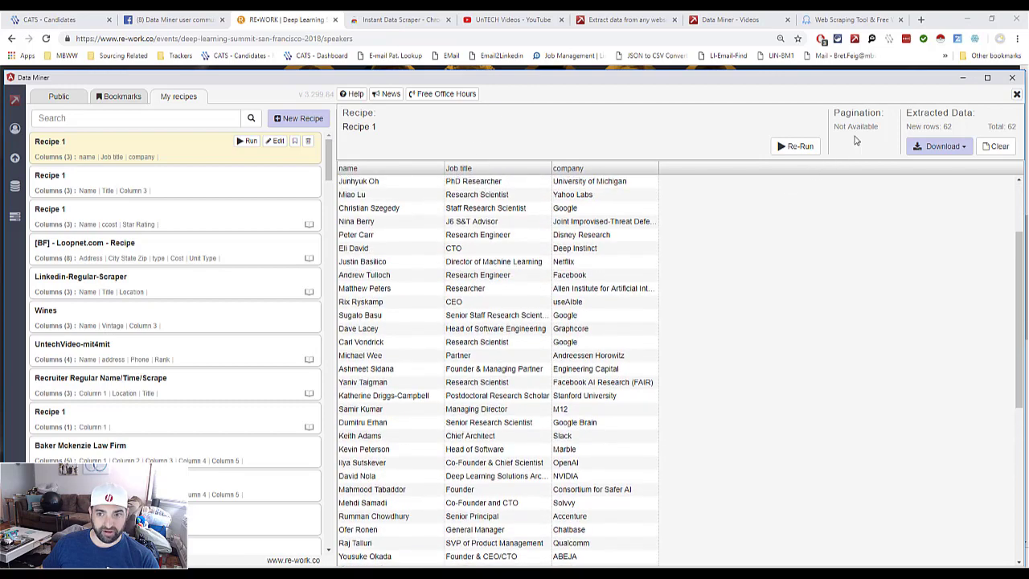
Step: Look at the download formats for the extracted data, check the remaining rows and close the results window
left_click(954, 148)
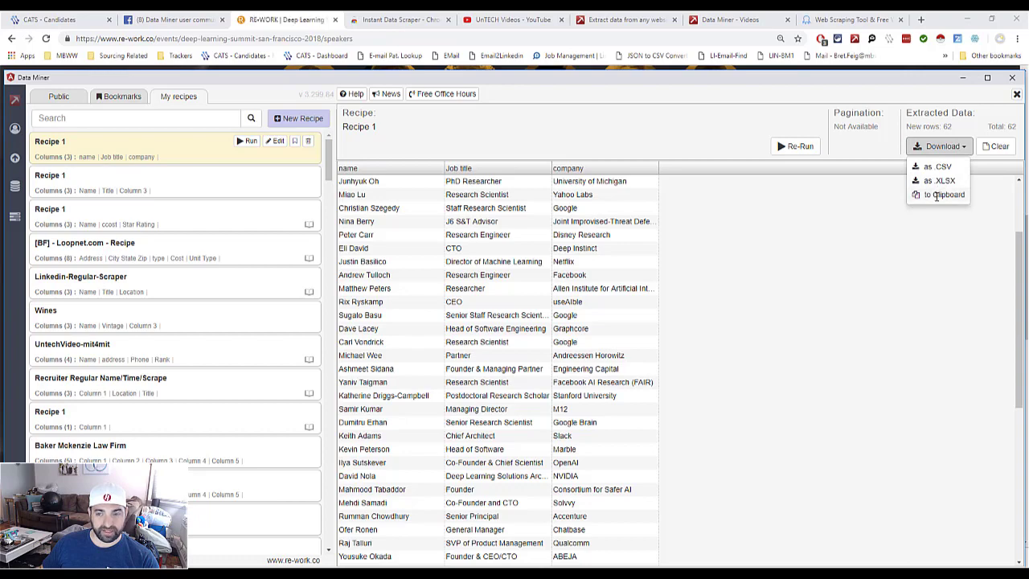
scroll(574, 230, "down", 5)
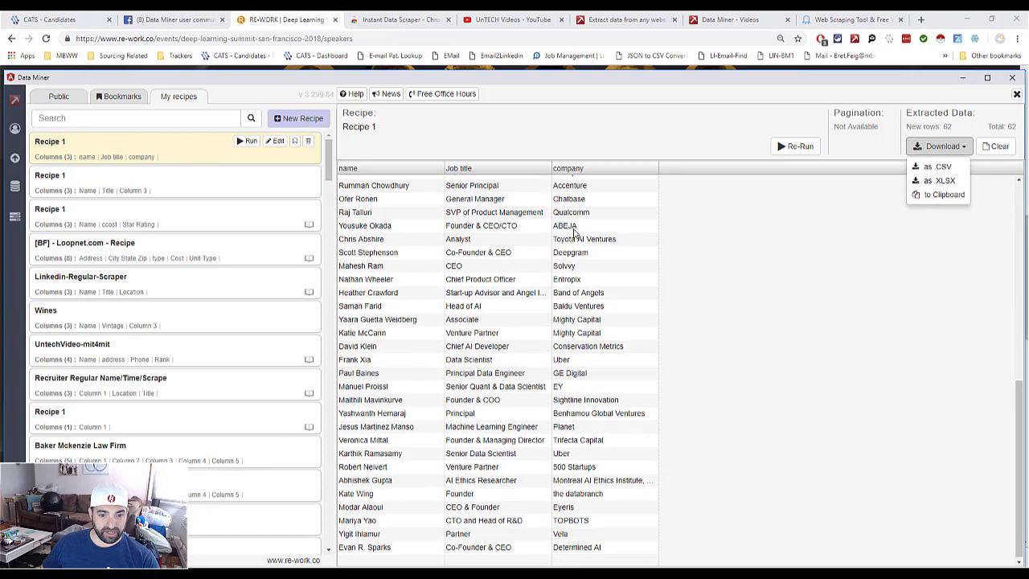
scroll(574, 230, "up", 7)
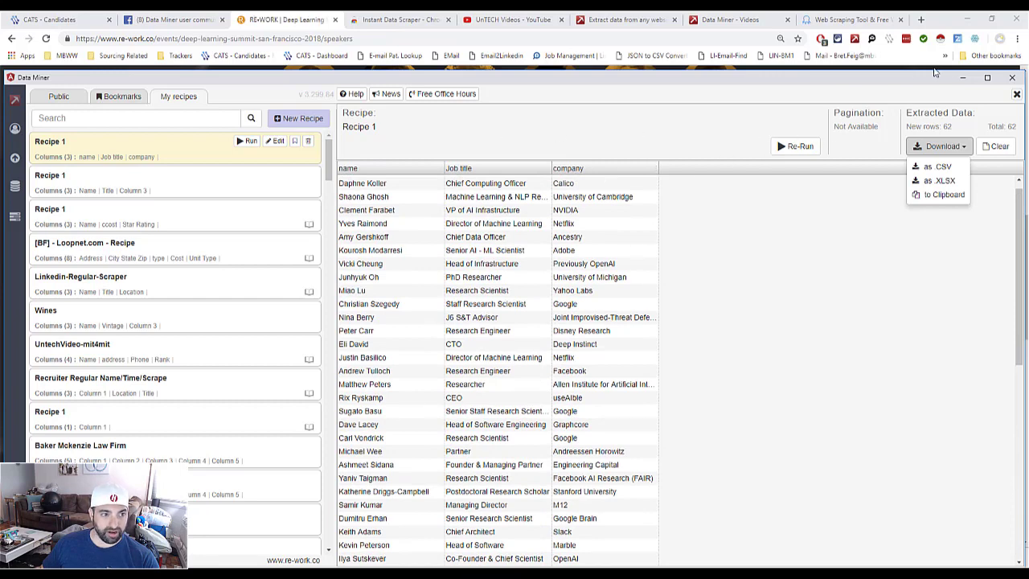
left_click(1012, 77)
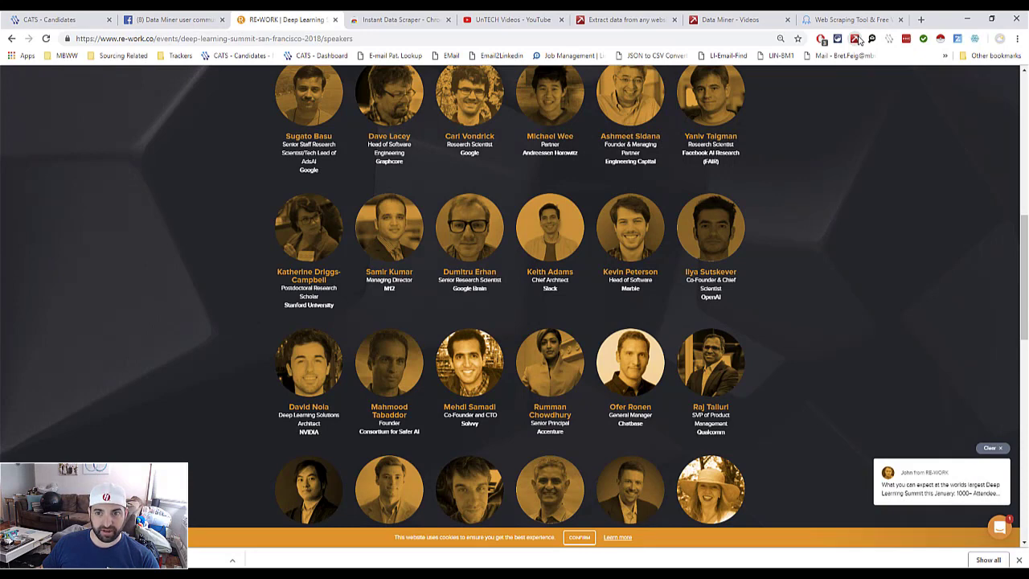
Step: Look through the posts of the Data Miner user community group on Facebook
left_click(185, 16)
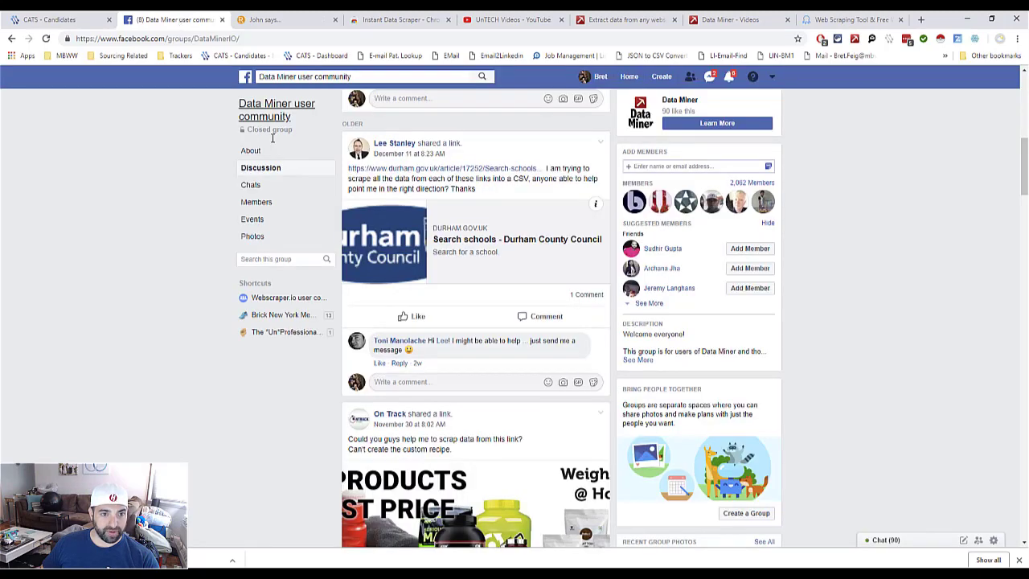
scroll(378, 268, "up", 1)
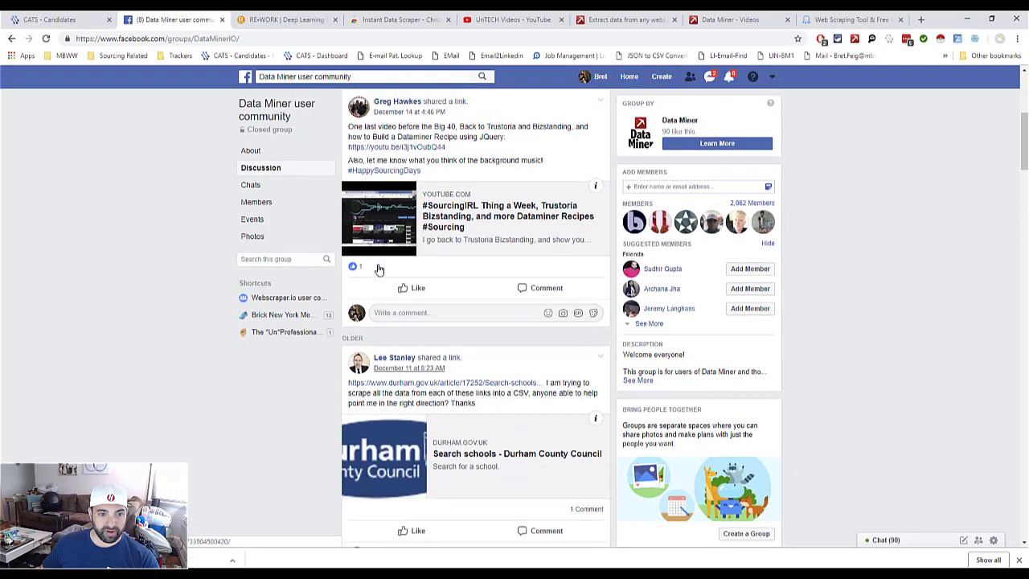
scroll(379, 269, "up", 2)
scroll(378, 269, "up", 2)
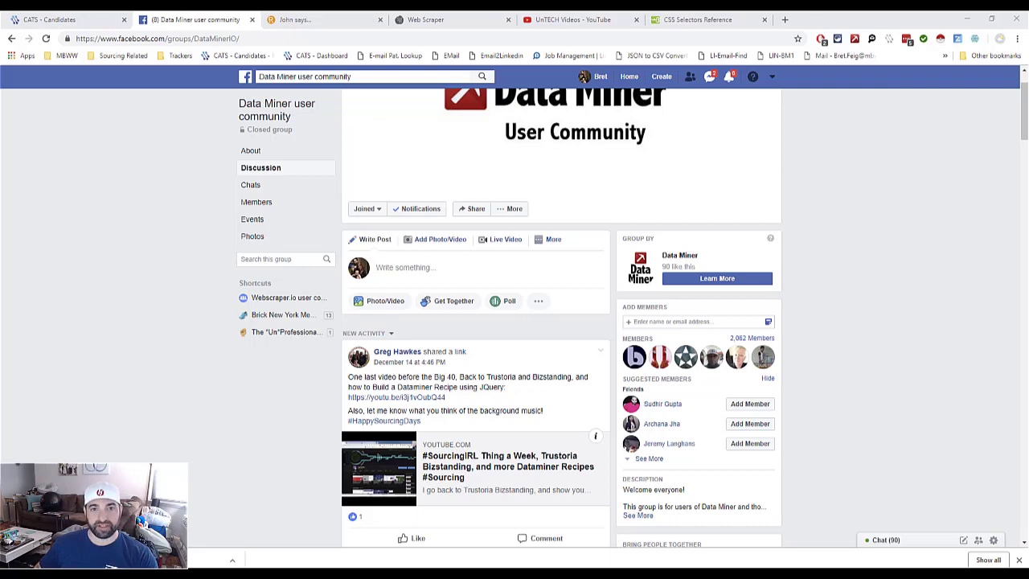
Step: View the Data Specialist service page on the Web Scraper website and return to its home page
left_click(413, 22)
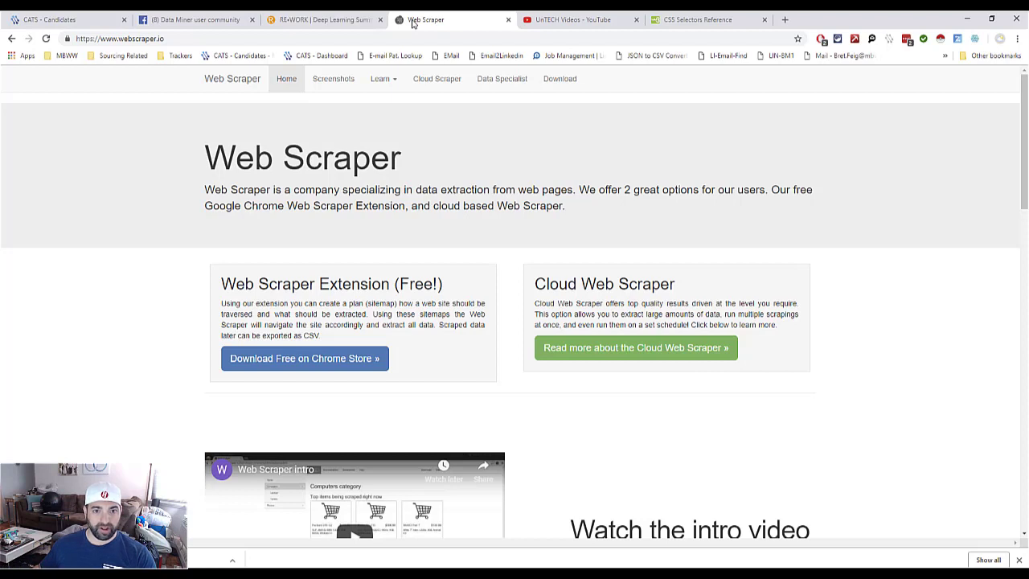
left_click(496, 83)
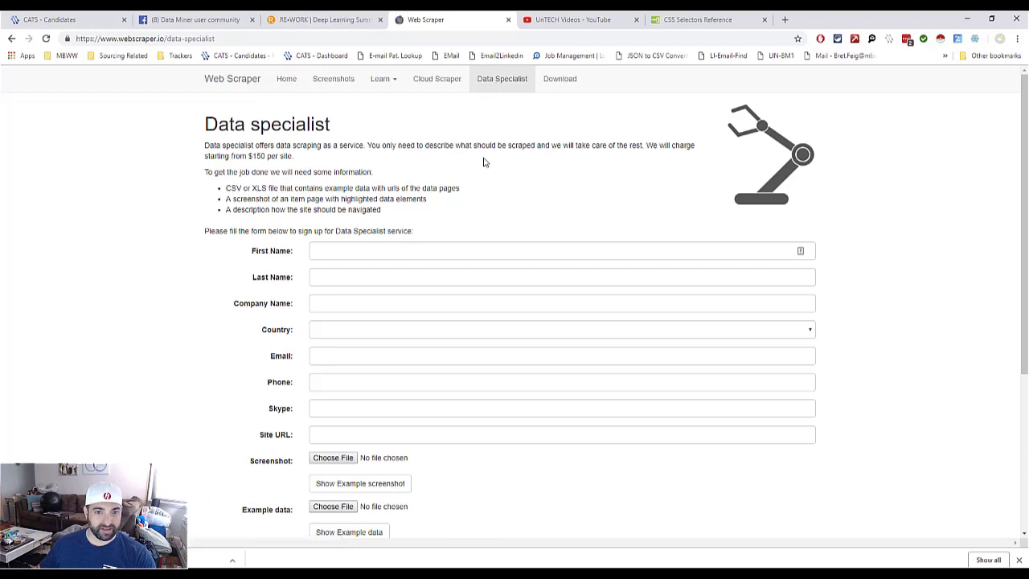
scroll(486, 165, "down", 2)
scroll(486, 165, "up", 2)
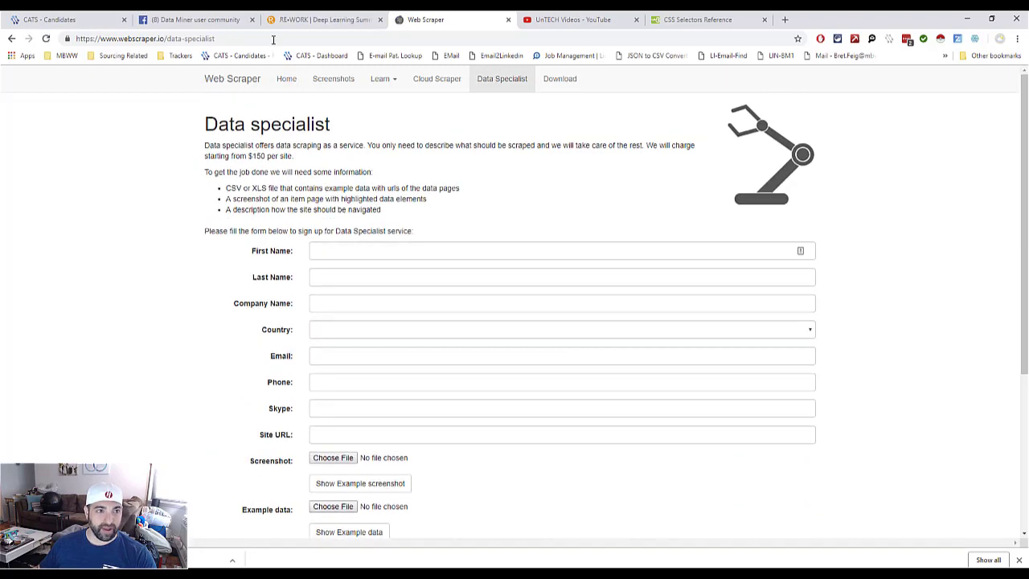
left_click(13, 38)
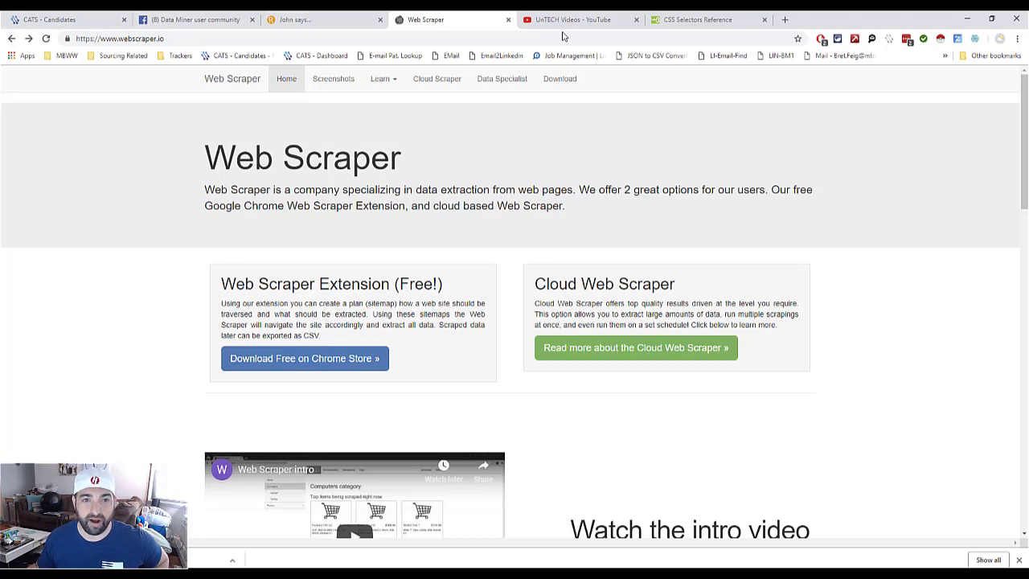
Step: Look through the pseudo-class selectors in the w3schools CSS Selectors Reference
left_click(665, 27)
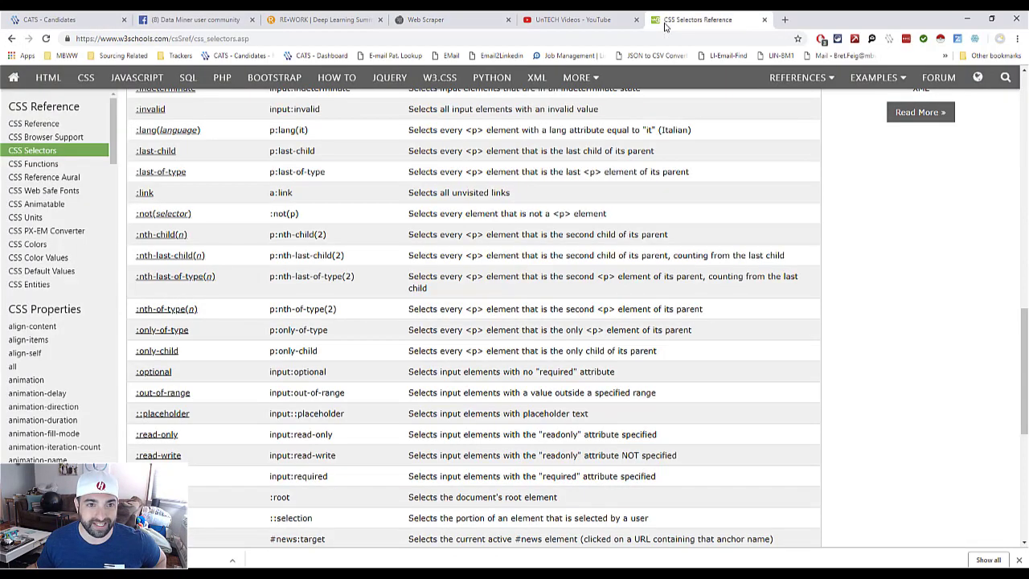
scroll(285, 128, "up", 1)
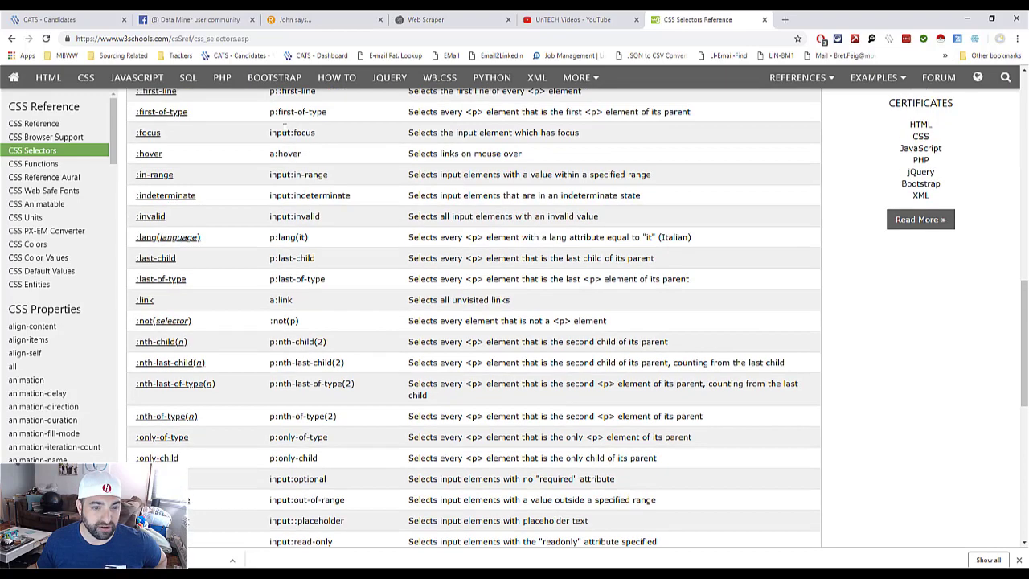
scroll(281, 131, "down", 1)
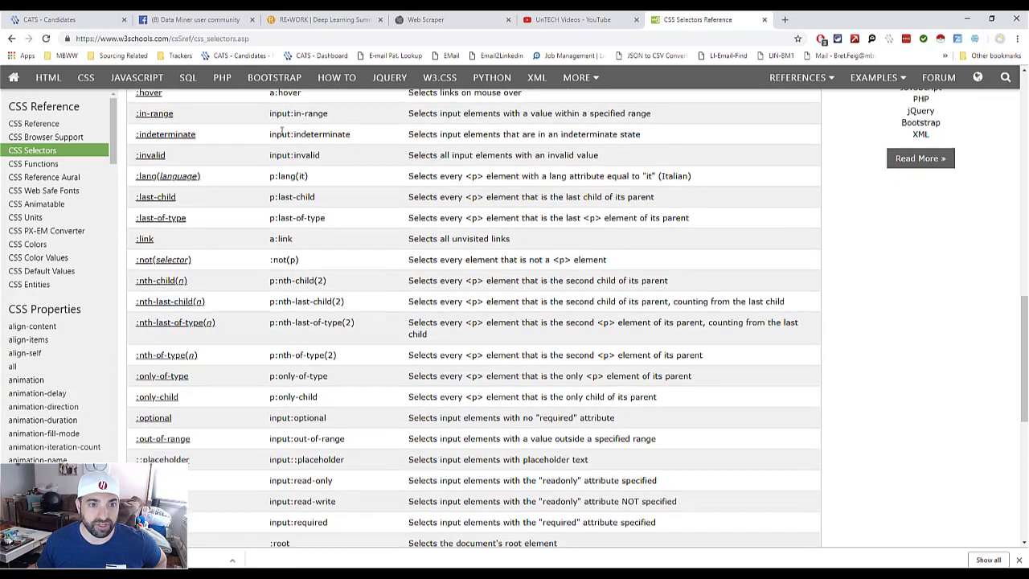
scroll(281, 131, "up", 1)
scroll(282, 131, "up", 1)
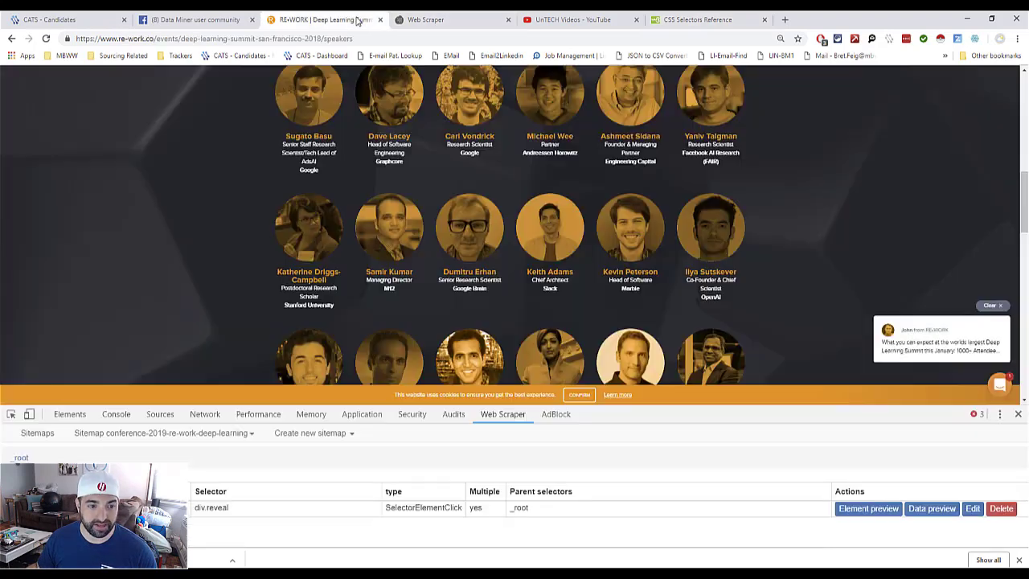
Step: Open the browser's developer tools on the Data Miner user community page and show the Web Scraper tool
left_click(359, 20)
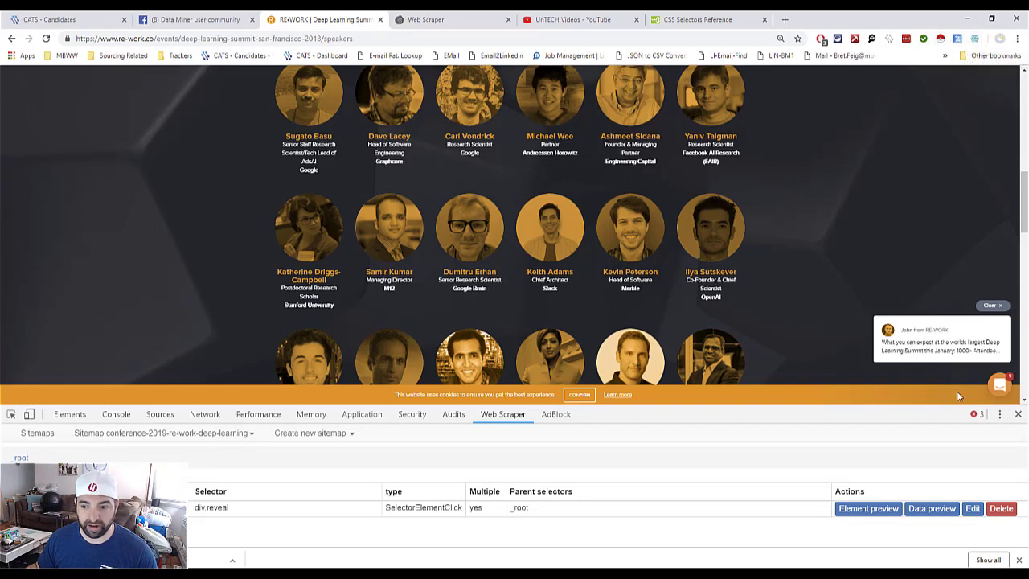
left_click(207, 23)
right_click(887, 258)
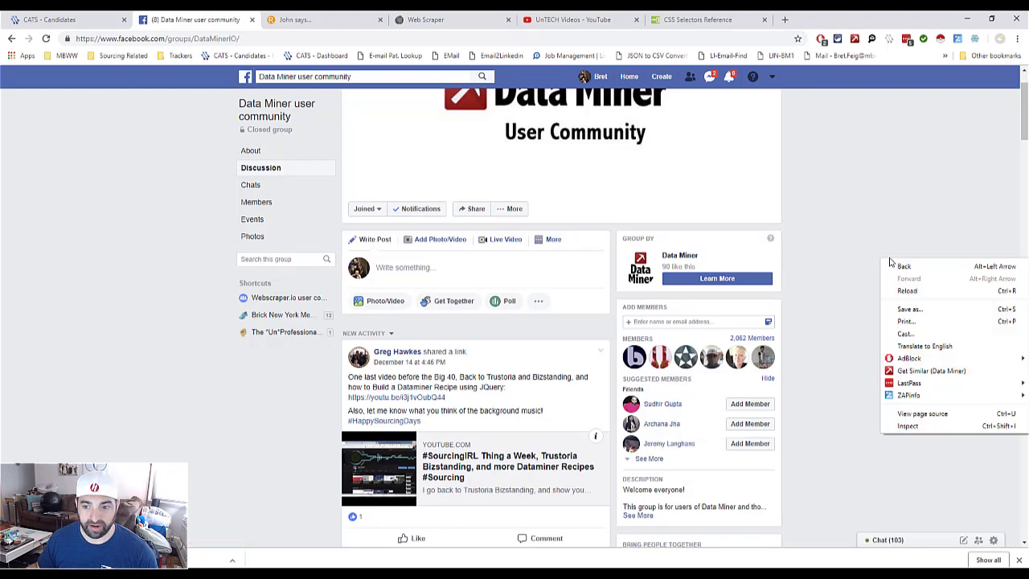
left_click(913, 428)
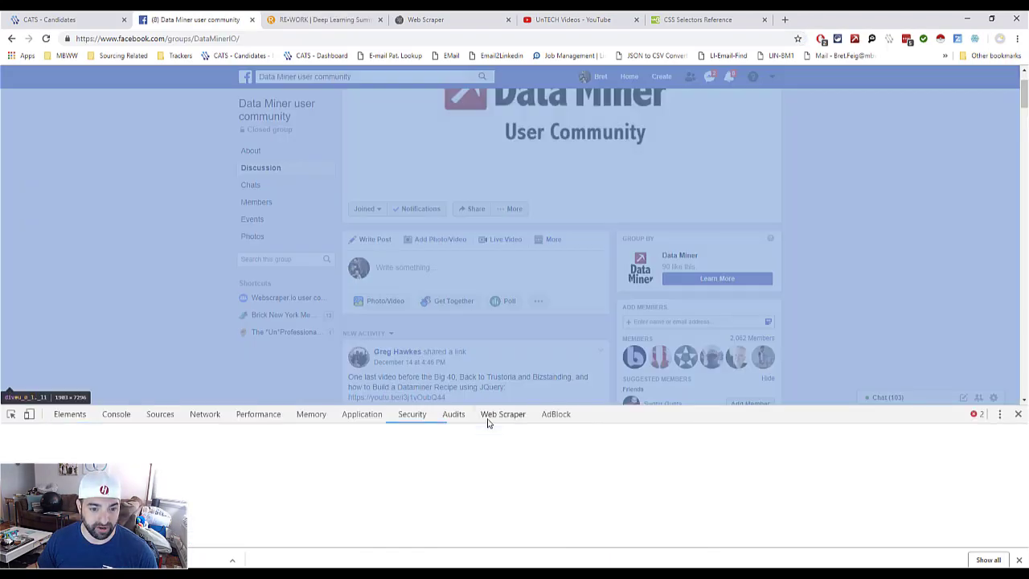
left_click(491, 416)
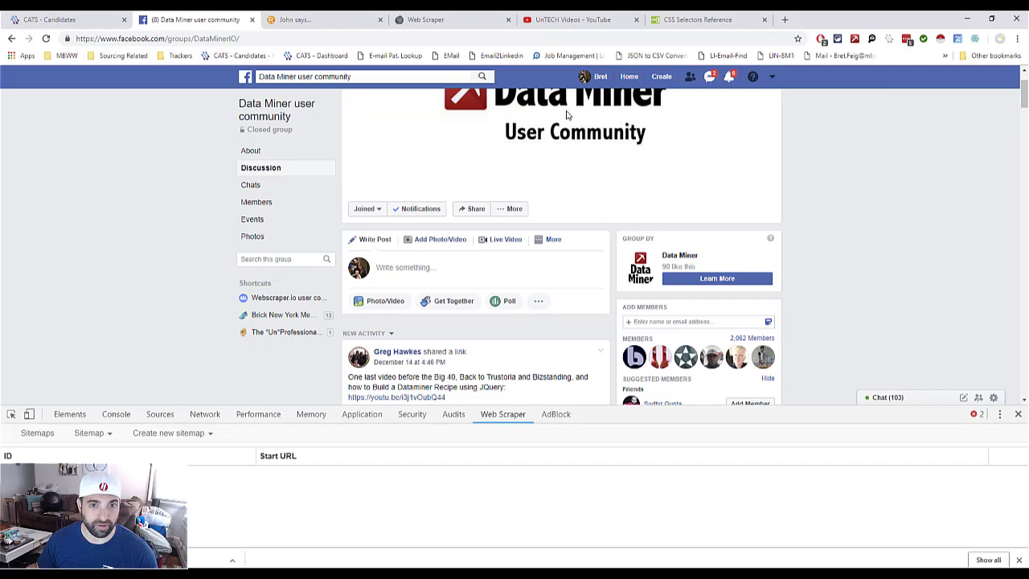
Step: View the biography pop-up of the Consortium for Safer AI founder on the speakers page, highlight its text and close it
left_click(345, 24)
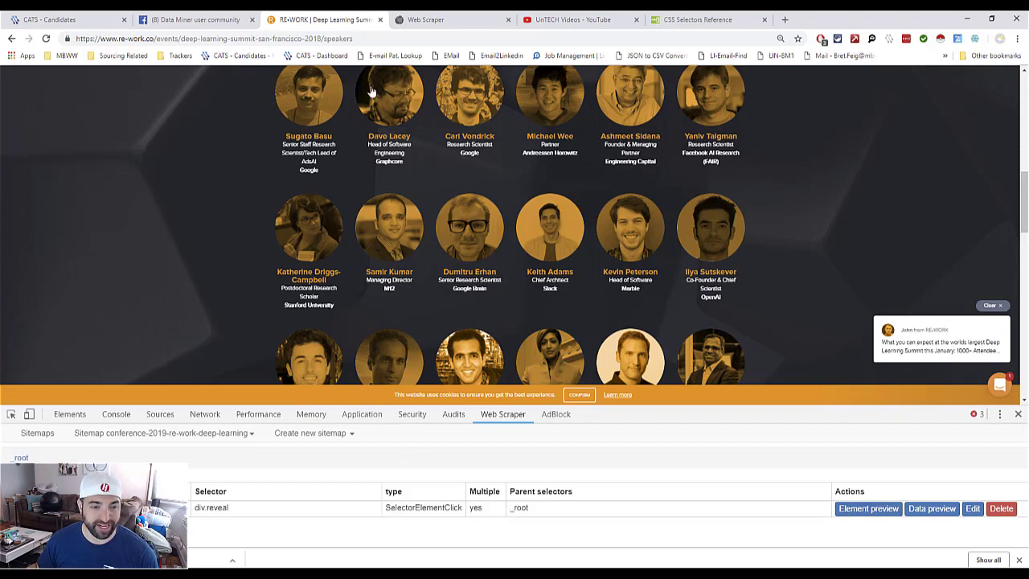
scroll(434, 215, "down", 1)
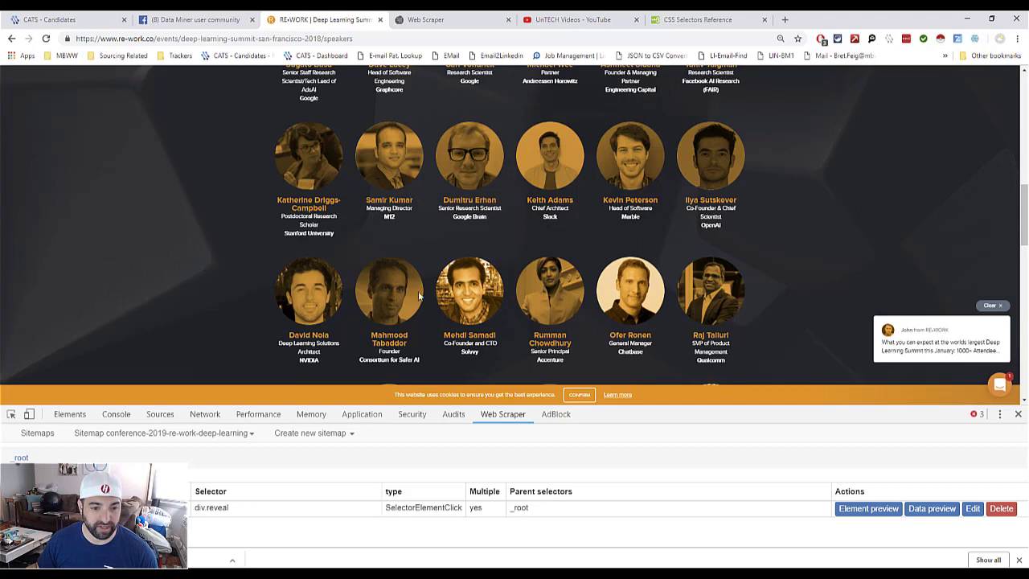
scroll(439, 225, "down", 1)
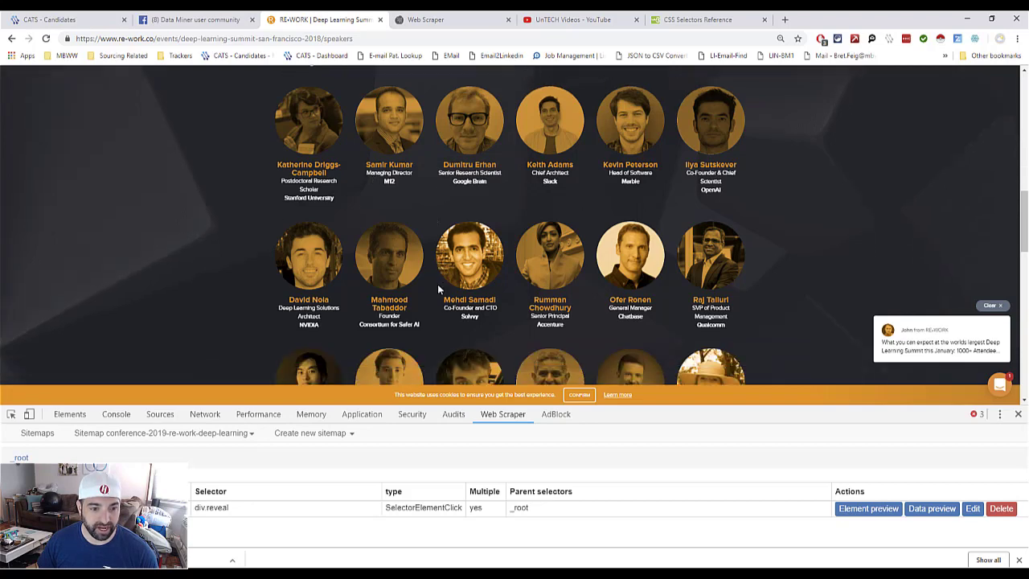
left_click(399, 308)
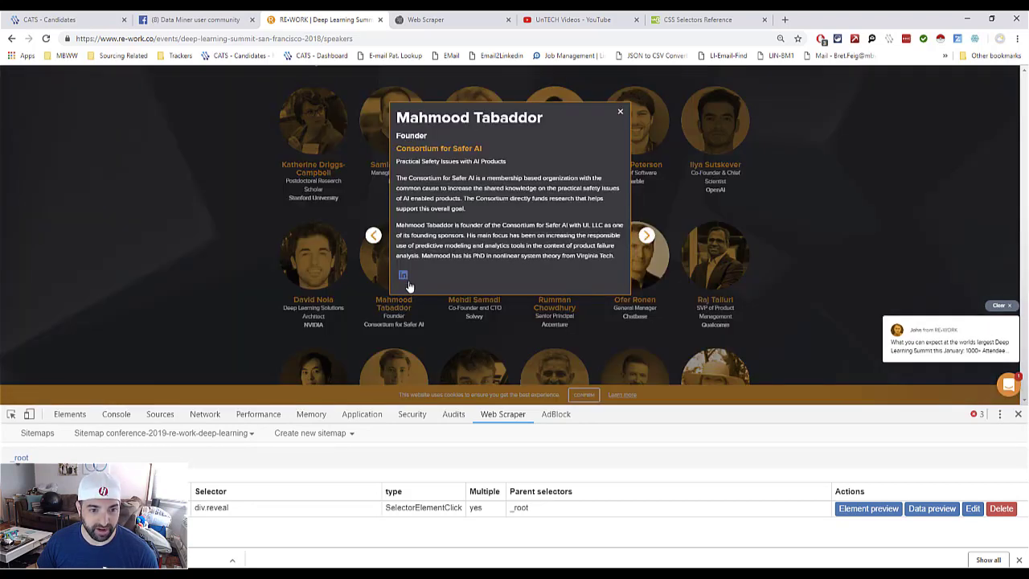
left_click_drag(401, 149, 439, 270)
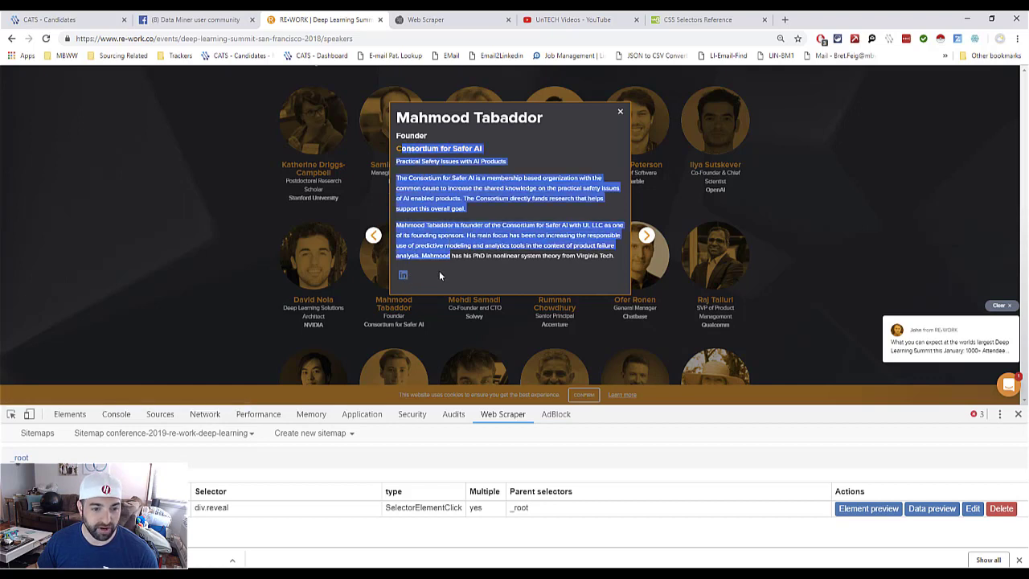
left_click(620, 114)
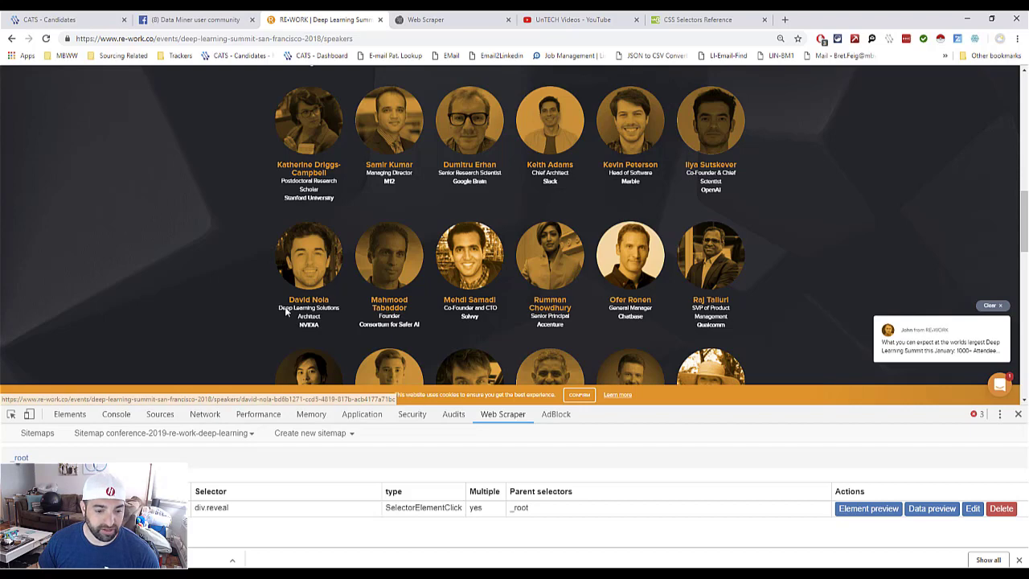
Step: Start scraping the speakers page with the conference-2019-re-work-deep-learning sitemap, using a request interval of 2000
left_click(143, 434)
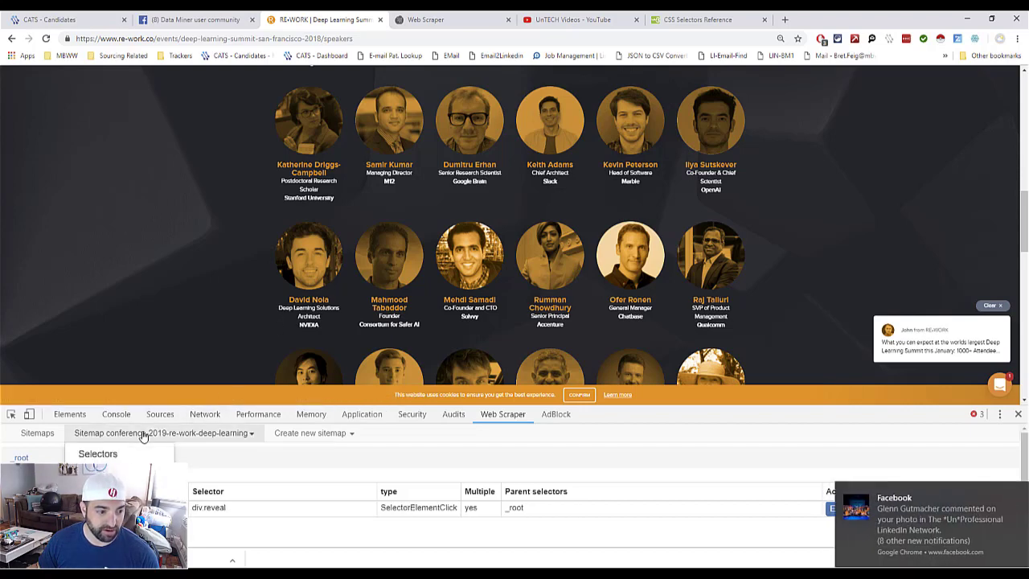
left_click(91, 516)
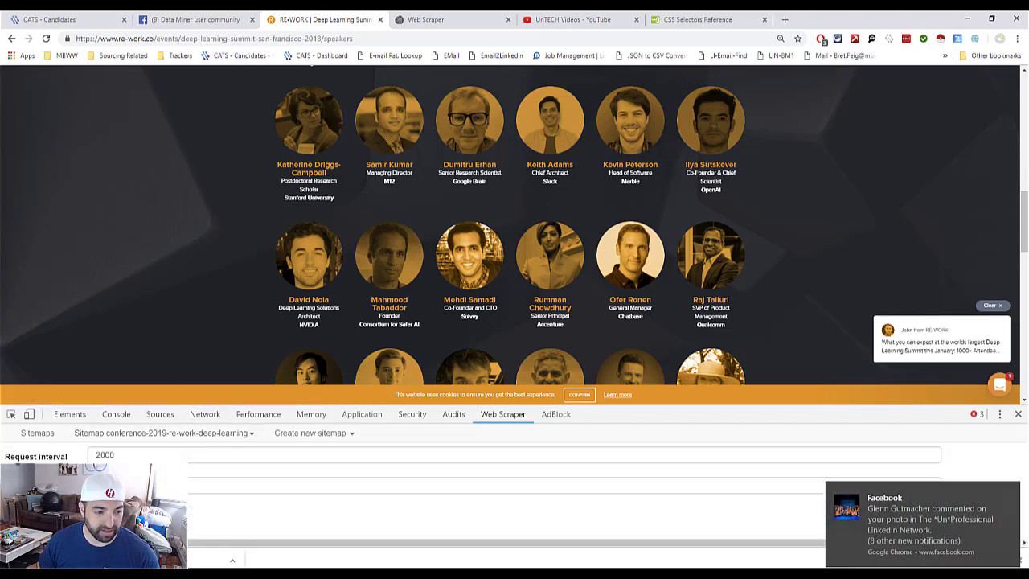
left_click(124, 515)
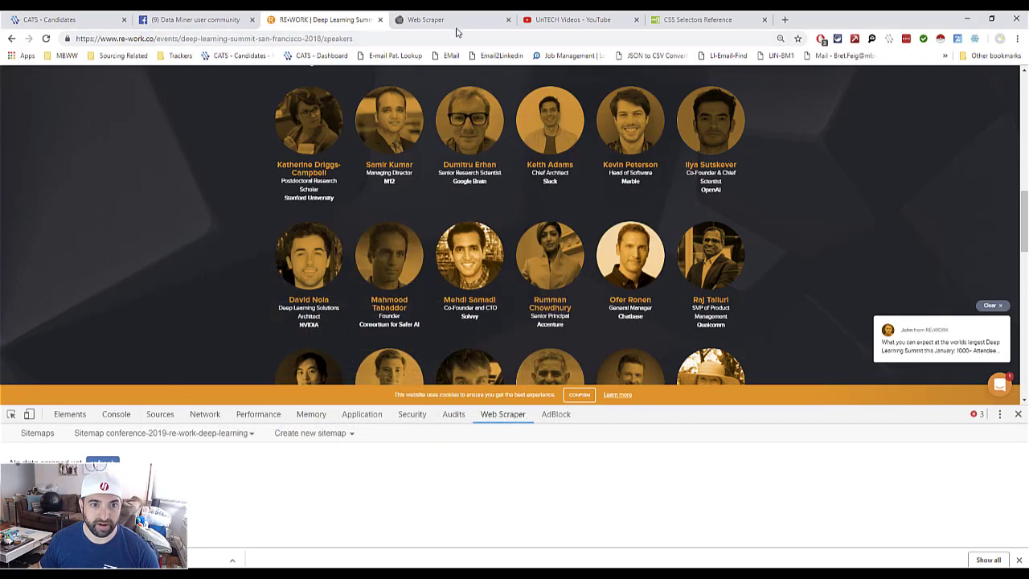
Step: Open the test sites page of the Web Scraper website and look through the e-commerce practice sites
left_click(450, 18)
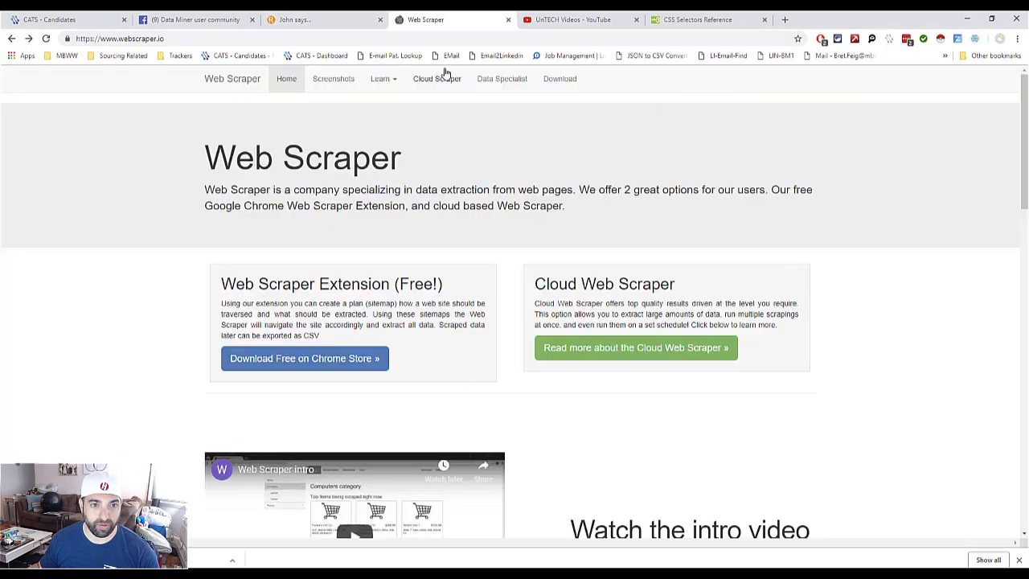
left_click(387, 80)
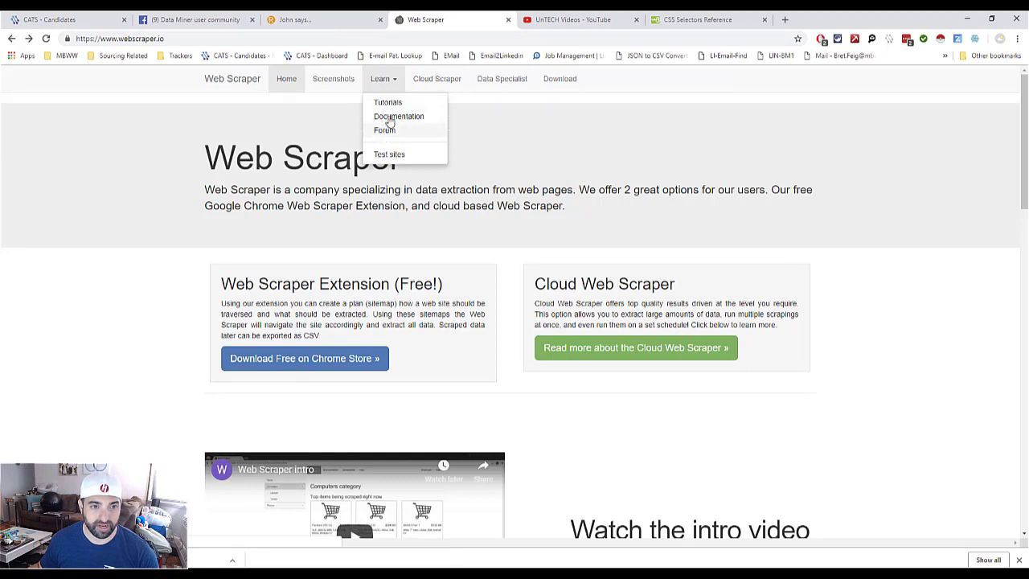
left_click(389, 153)
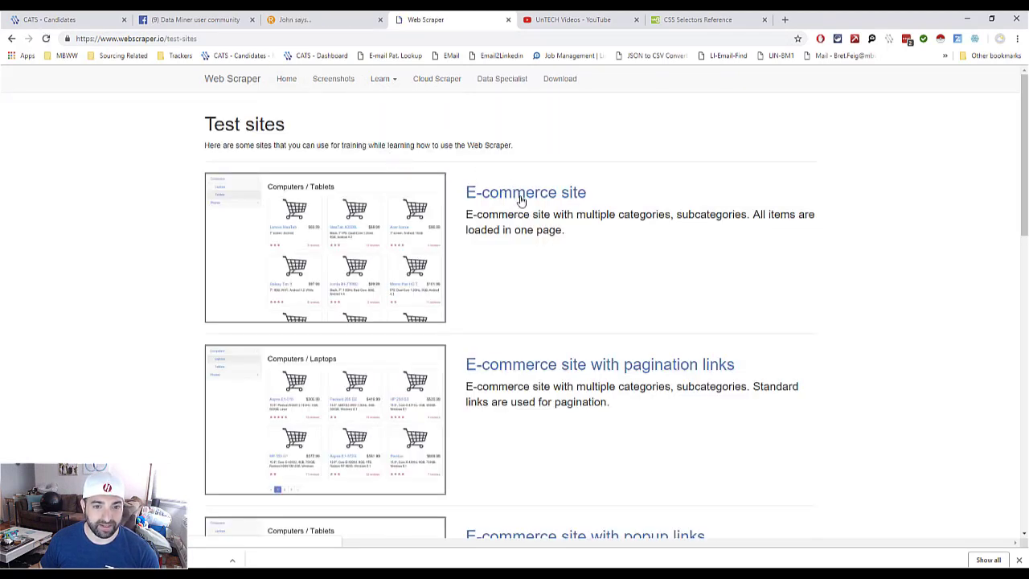
scroll(526, 258, "down", 3)
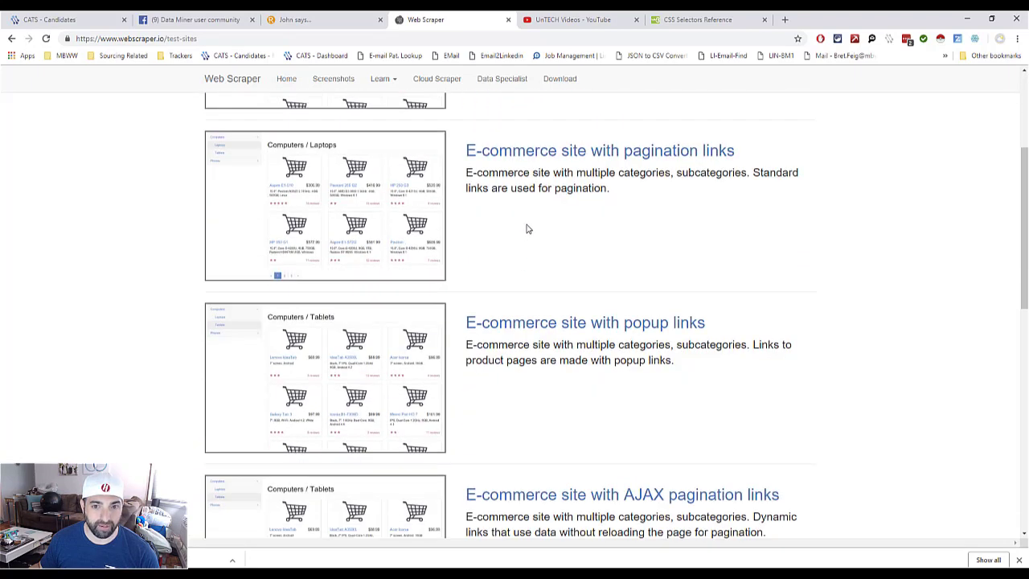
scroll(526, 229, "up", 1)
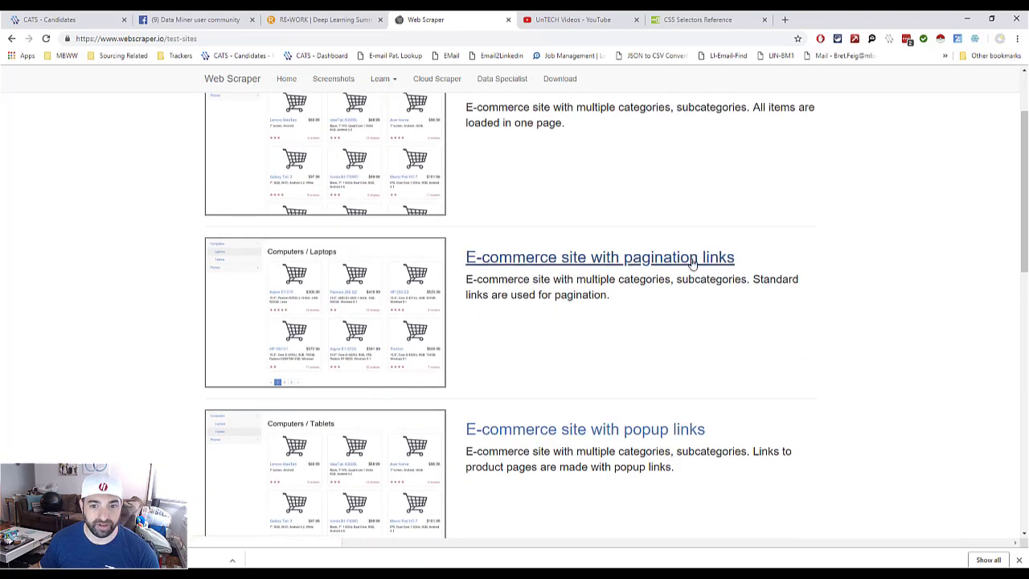
scroll(538, 305, "down", 1)
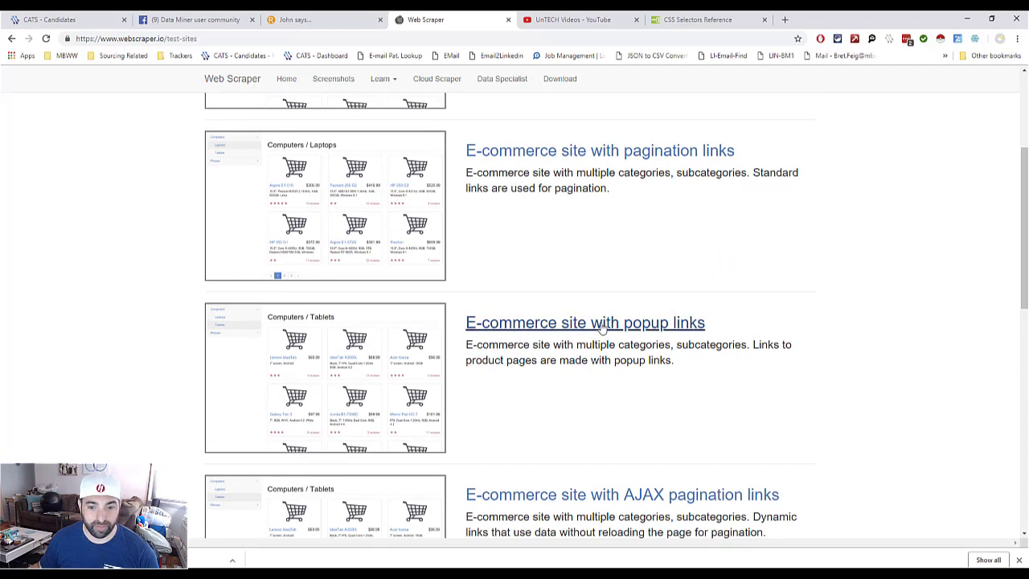
scroll(521, 306, "down", 1)
scroll(450, 343, "down", 1)
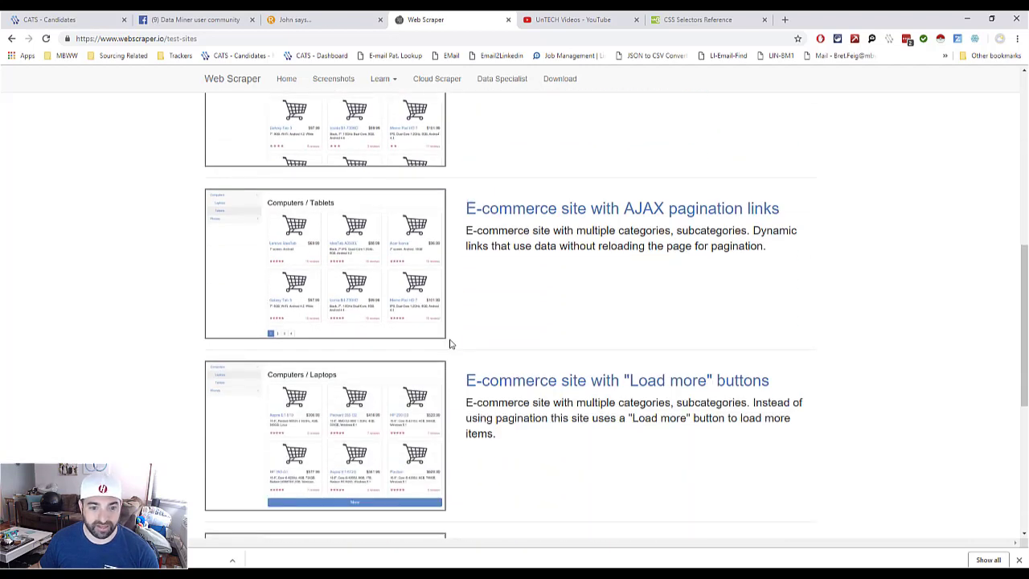
scroll(459, 347, "down", 1)
scroll(459, 142, "up", 3)
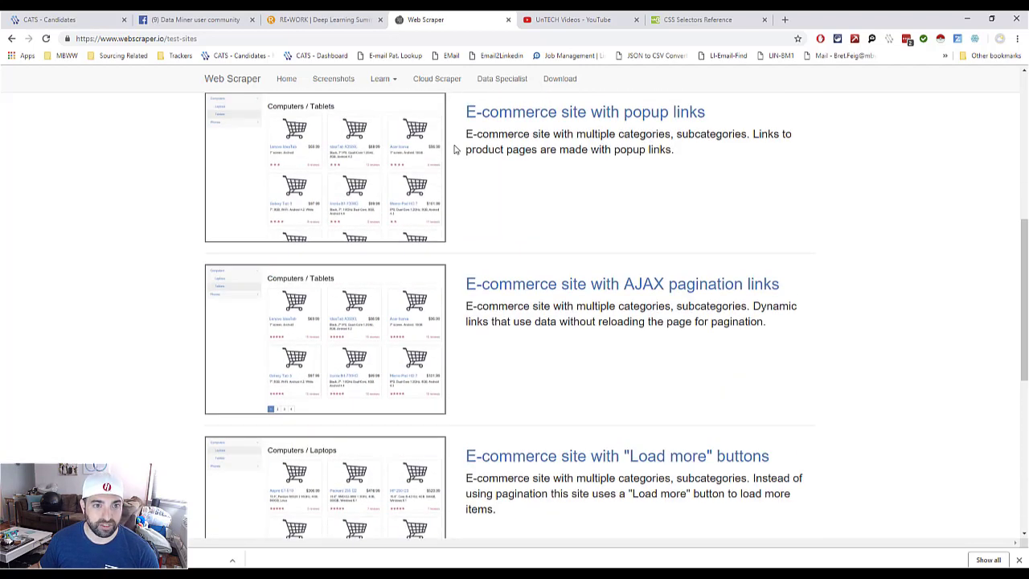
Step: Open the Web Scraper forum, look through its categories and latest topics, and return to the test sites page
left_click(393, 81)
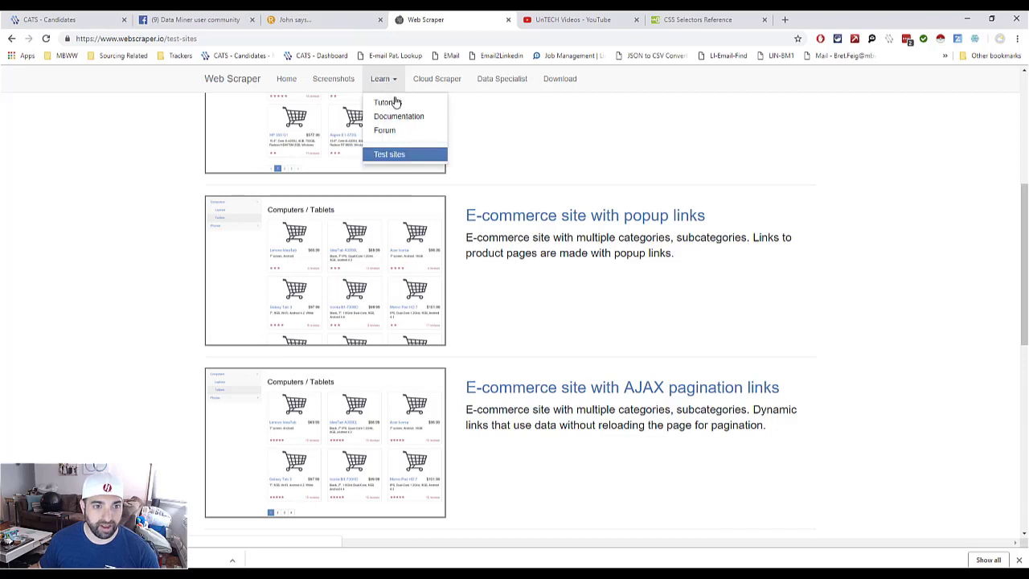
left_click(394, 131)
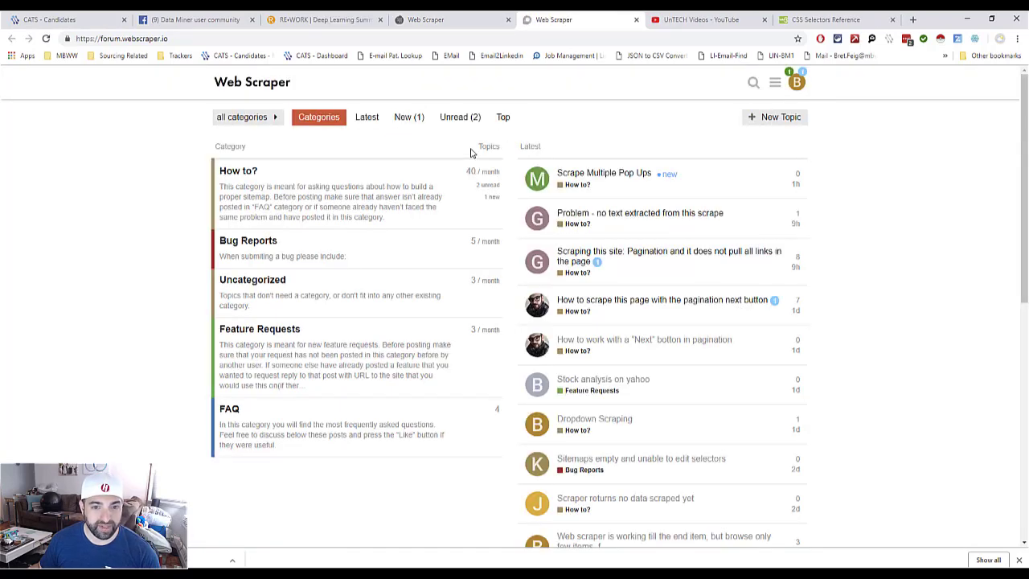
scroll(576, 315, "down", 5)
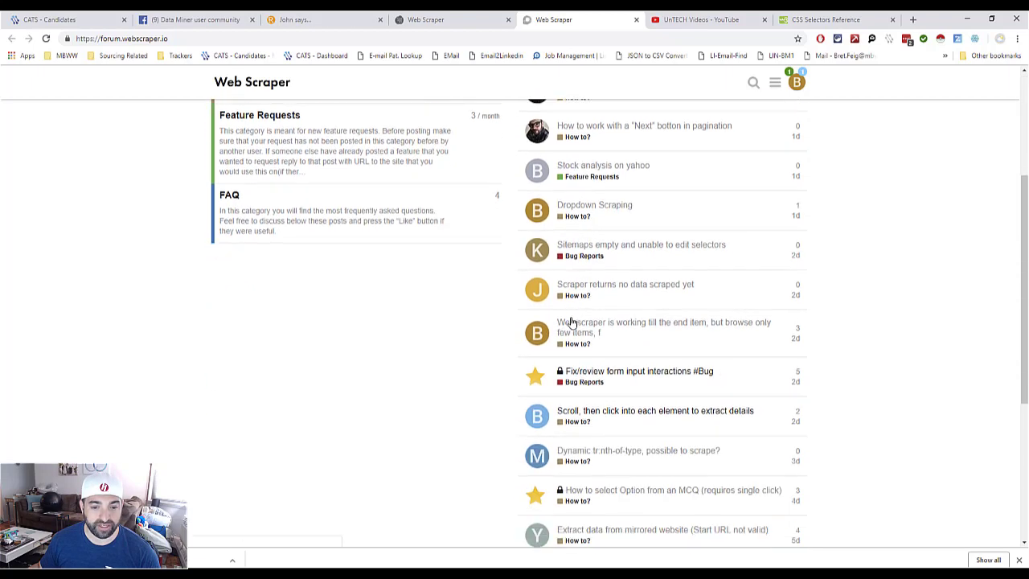
scroll(571, 322, "up", 5)
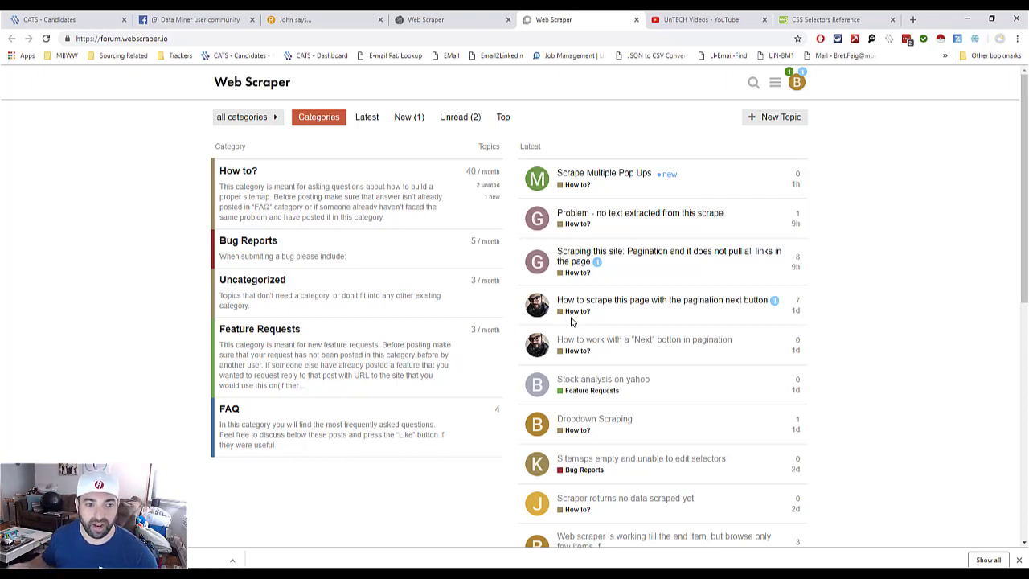
scroll(570, 344, "down", 8)
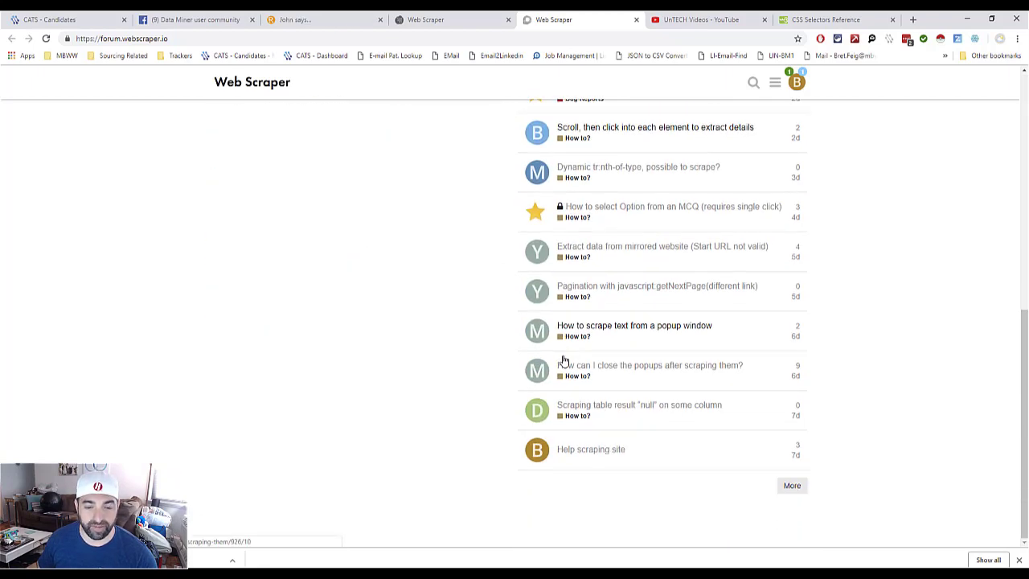
scroll(562, 360, "up", 10)
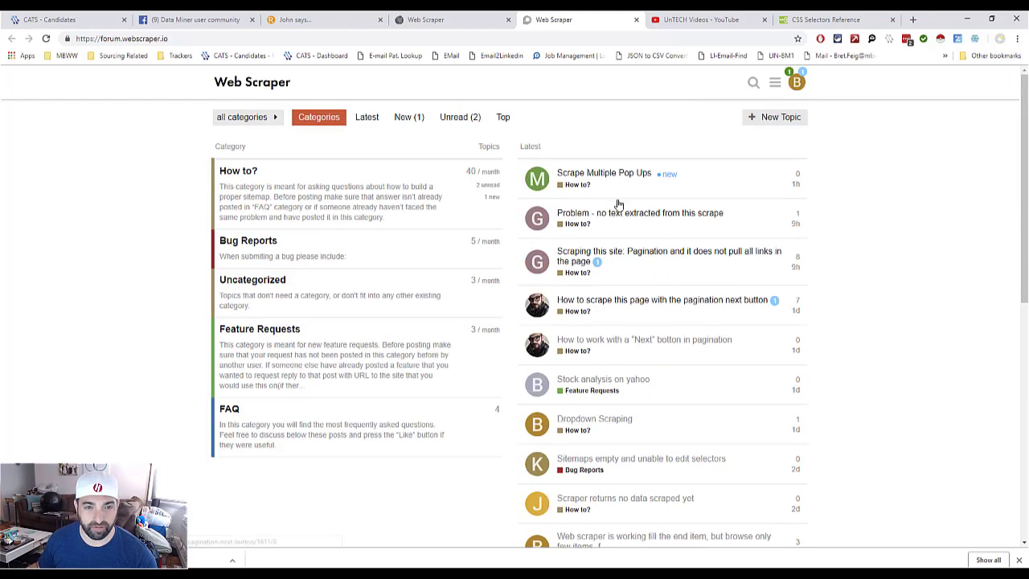
left_click(435, 23)
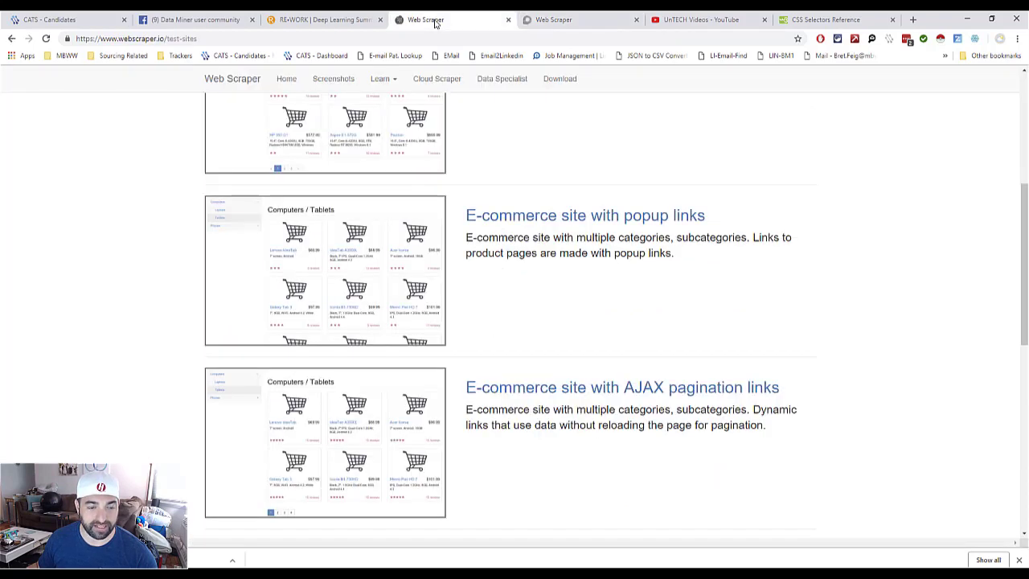
Step: Review the scraped speaker data, export the conference-2019-re-work-deep-learning sitemap's data as CSV and open the downloaded file in Excel
left_click(324, 19)
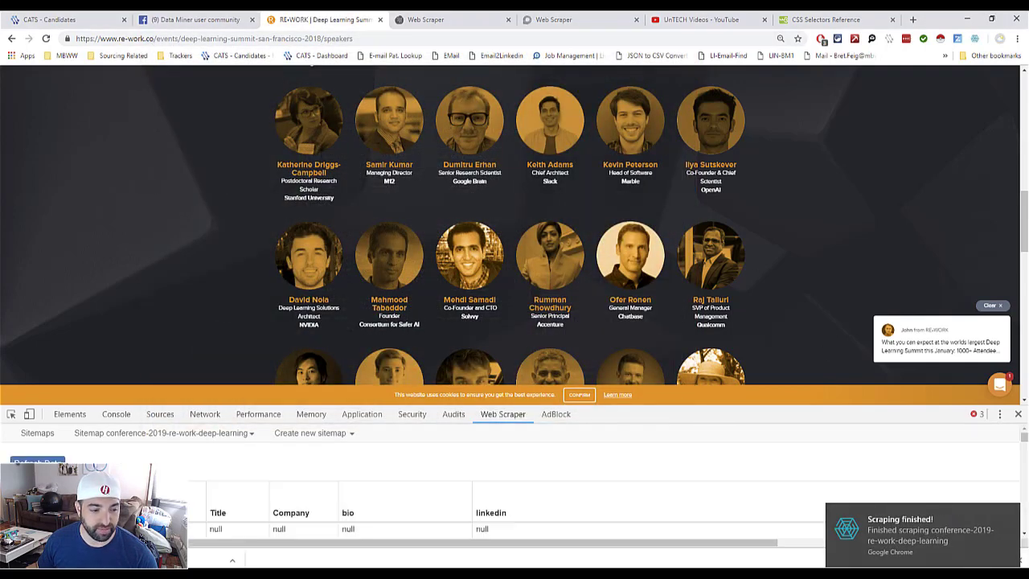
scroll(603, 483, "down", 8)
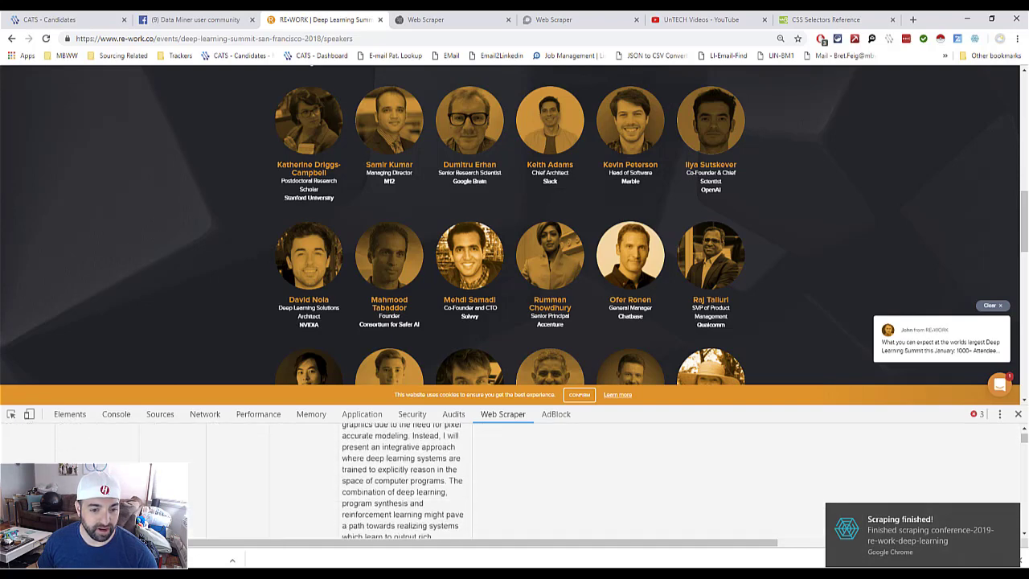
scroll(132, 438, "up", 10)
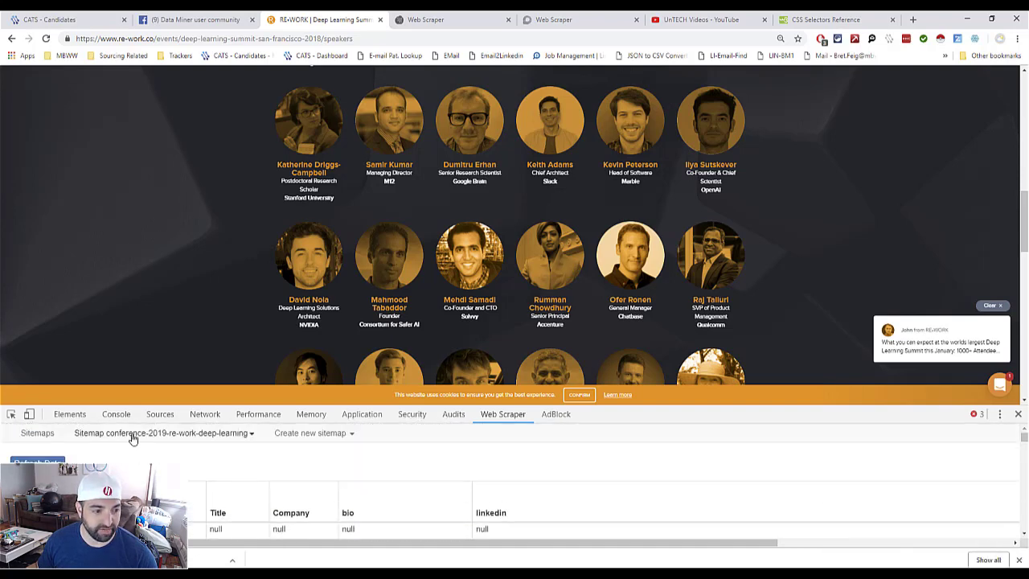
left_click(133, 433)
scroll(134, 461, "down", 2)
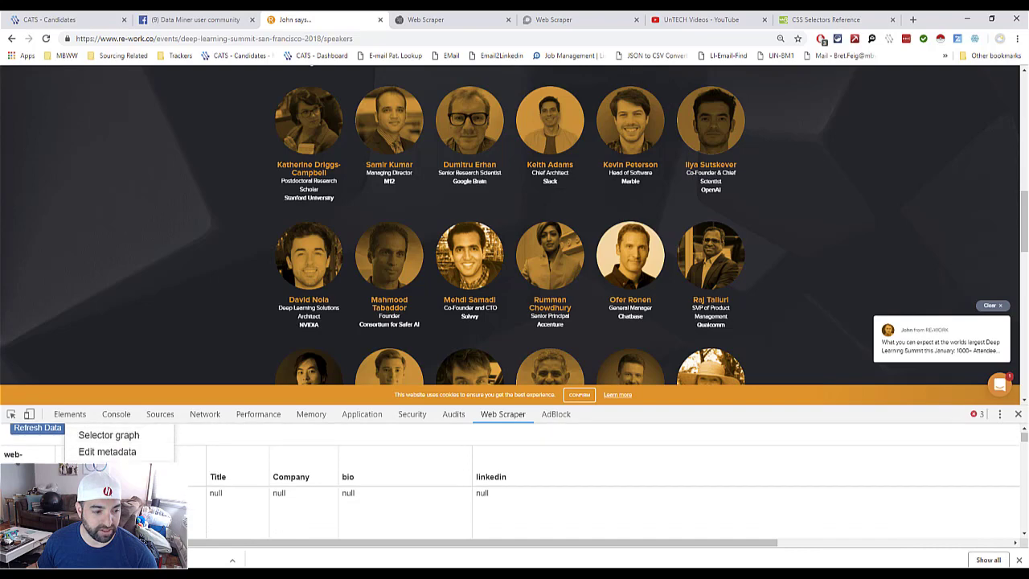
left_click(120, 517)
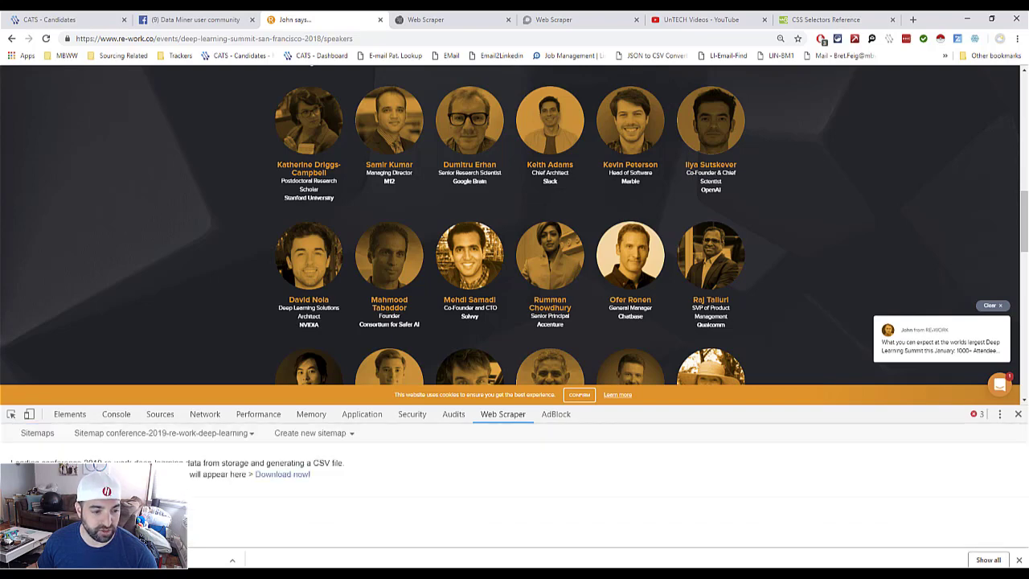
left_click(283, 474)
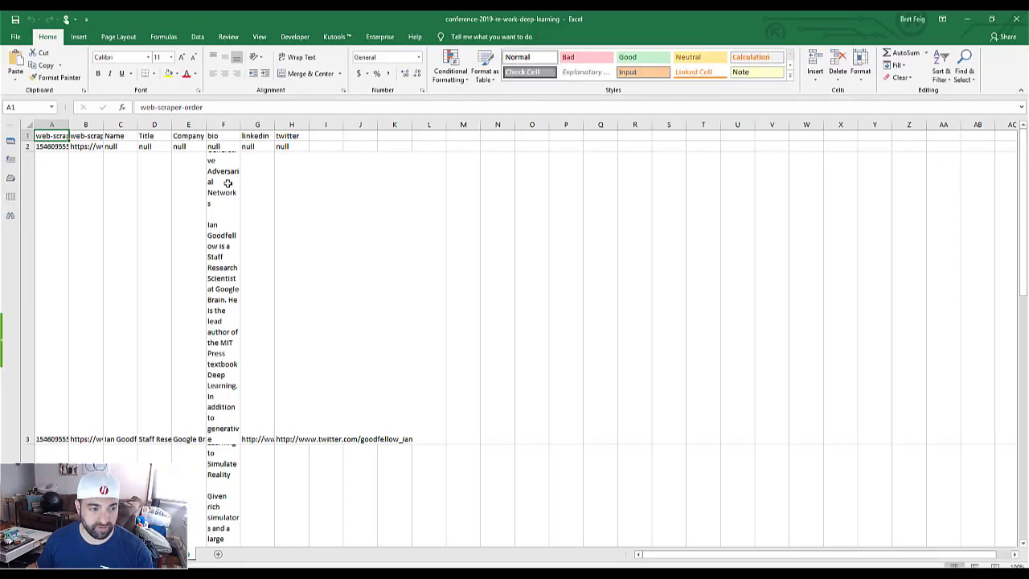
Step: Turn off text wrapping for all cells of the exported sheet
key("ctrl+a")
key("ctrl+a")
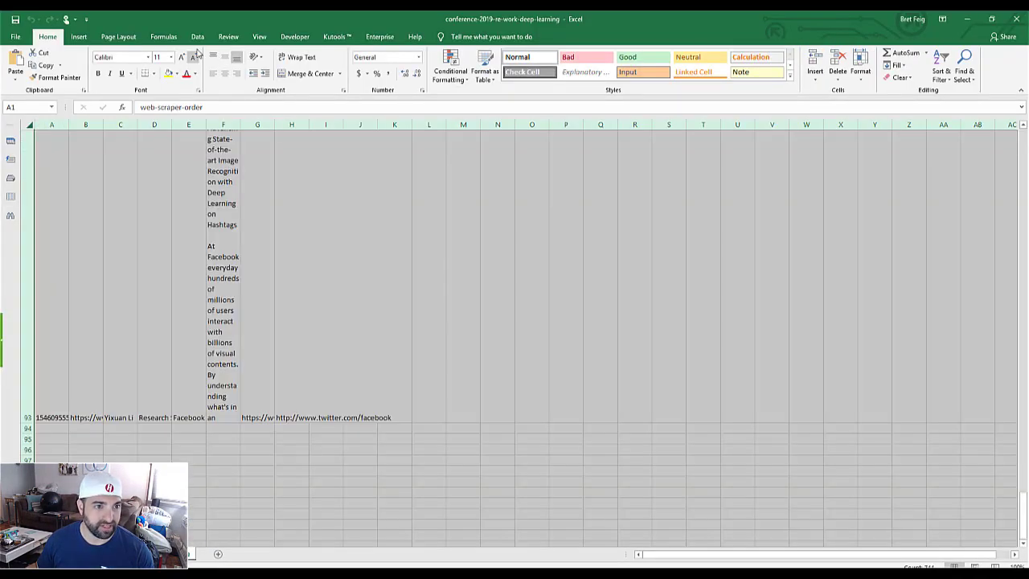
left_click(296, 57)
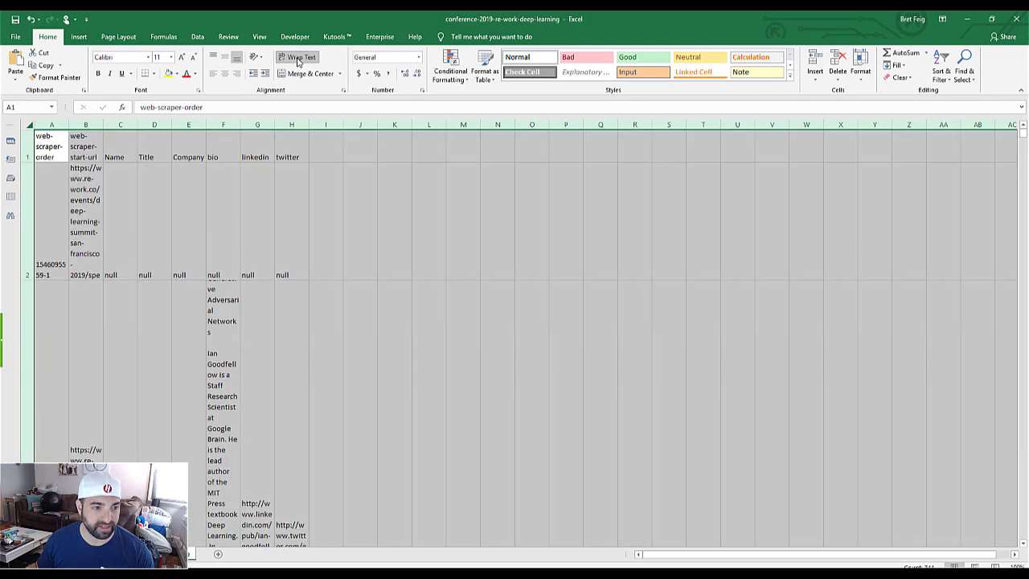
left_click(298, 61)
left_click(190, 243)
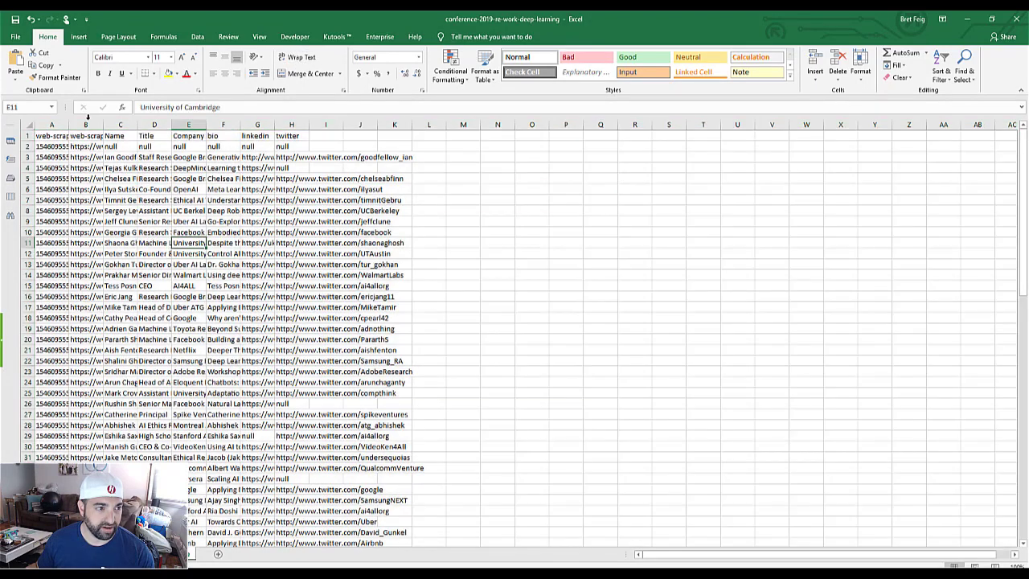
Step: Delete the web-scraper-order and web-scraper-start-url columns from the sheet
left_click(24, 135)
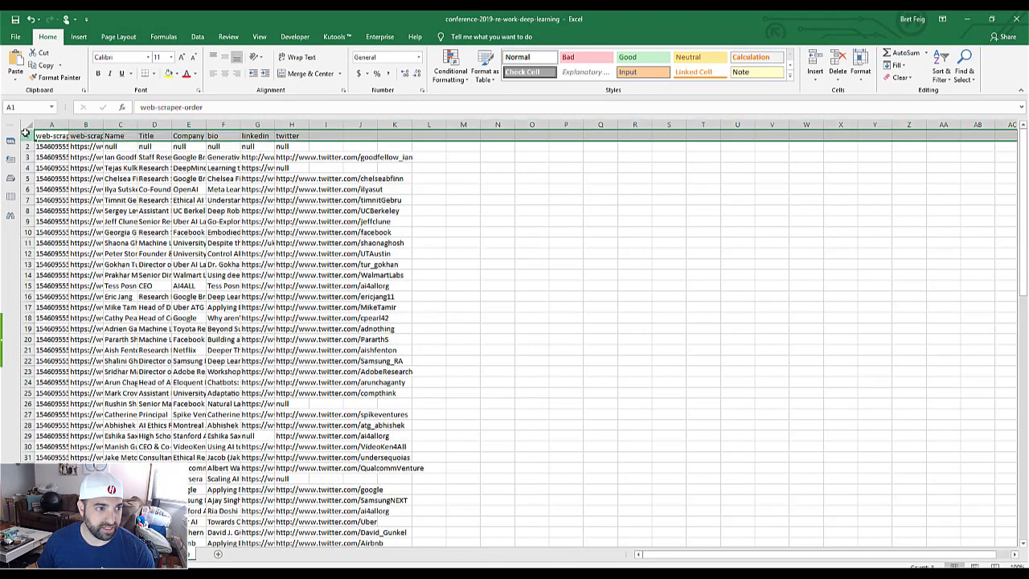
double_click(66, 125)
left_click_drag(81, 124, 119, 127)
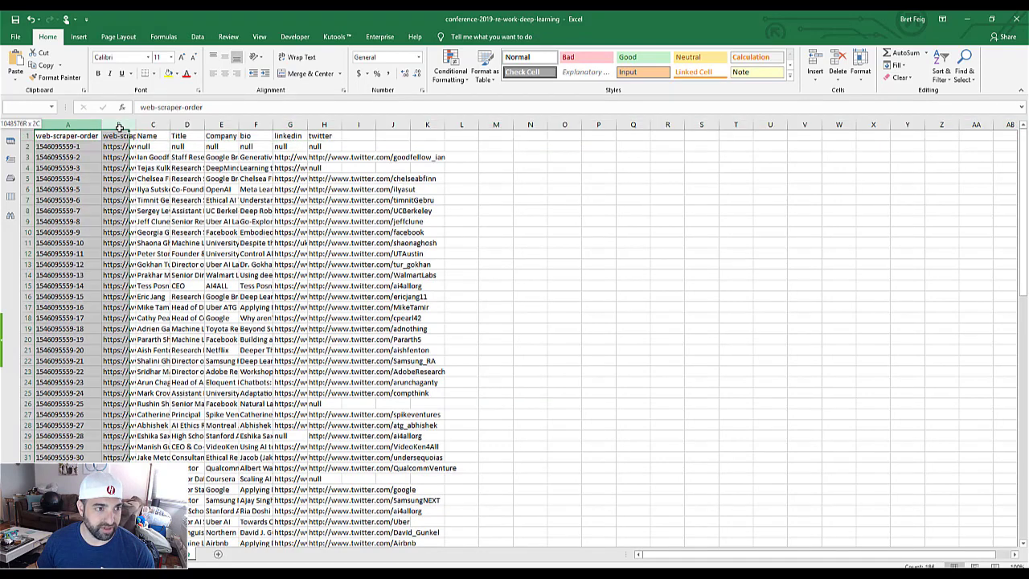
right_click(121, 128)
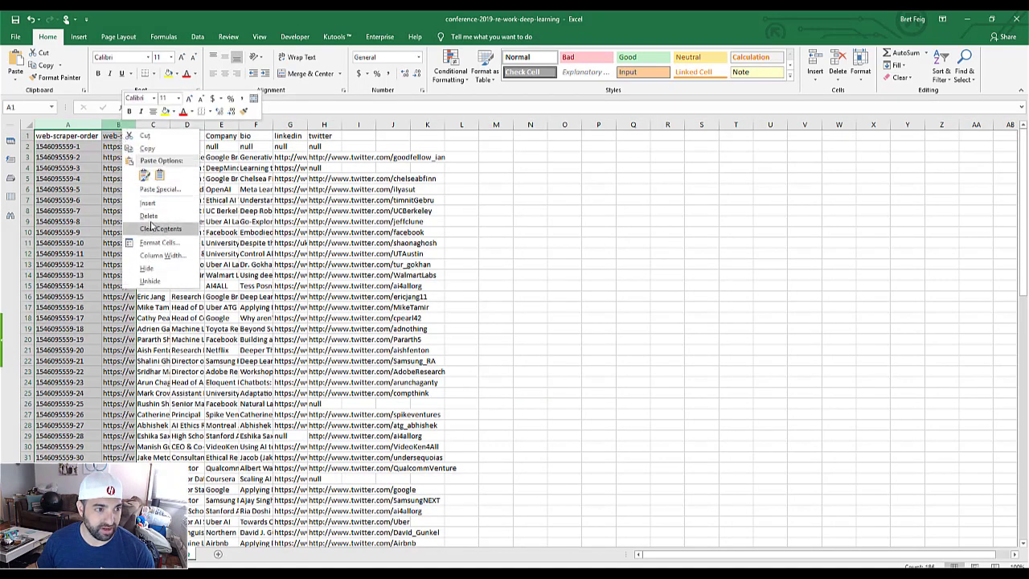
left_click(149, 215)
Step: Auto-fit the width of all remaining columns to their contents
left_click(29, 125)
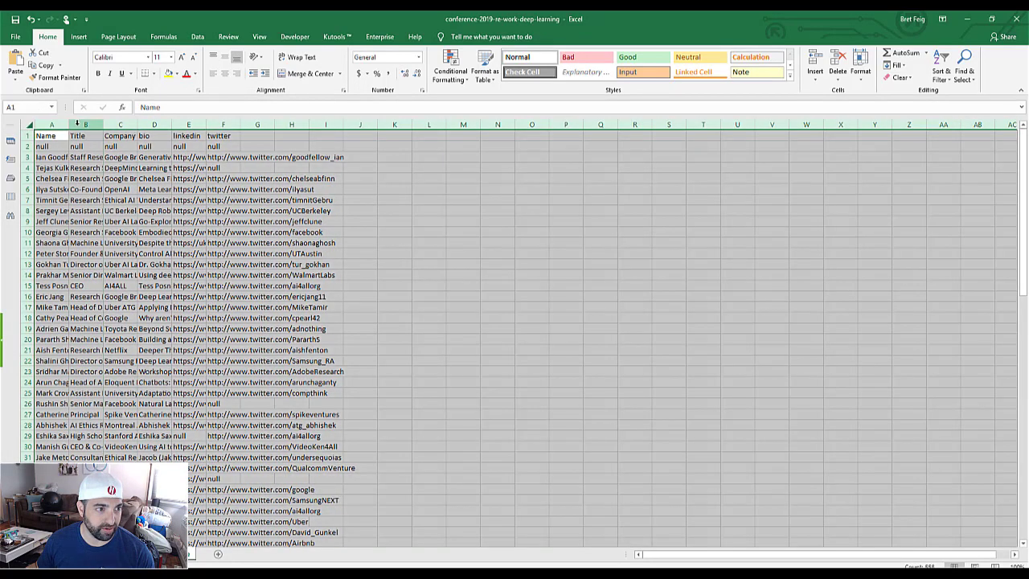
double_click(78, 125)
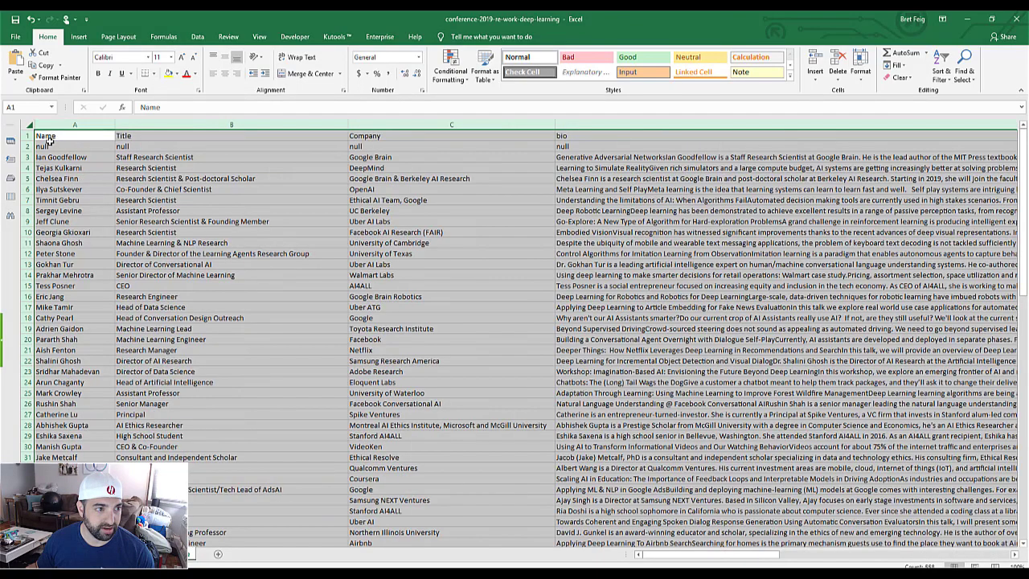
left_click(202, 159)
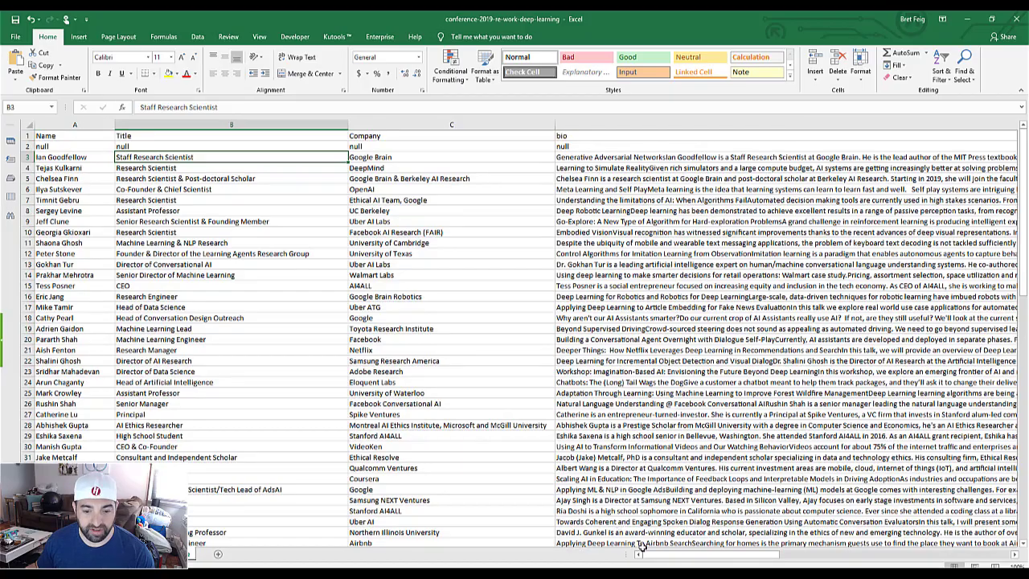
Step: Narrow the linkedin column to about the length of its URLs and review the profile links down to the last row
left_click_drag(653, 555, 824, 546)
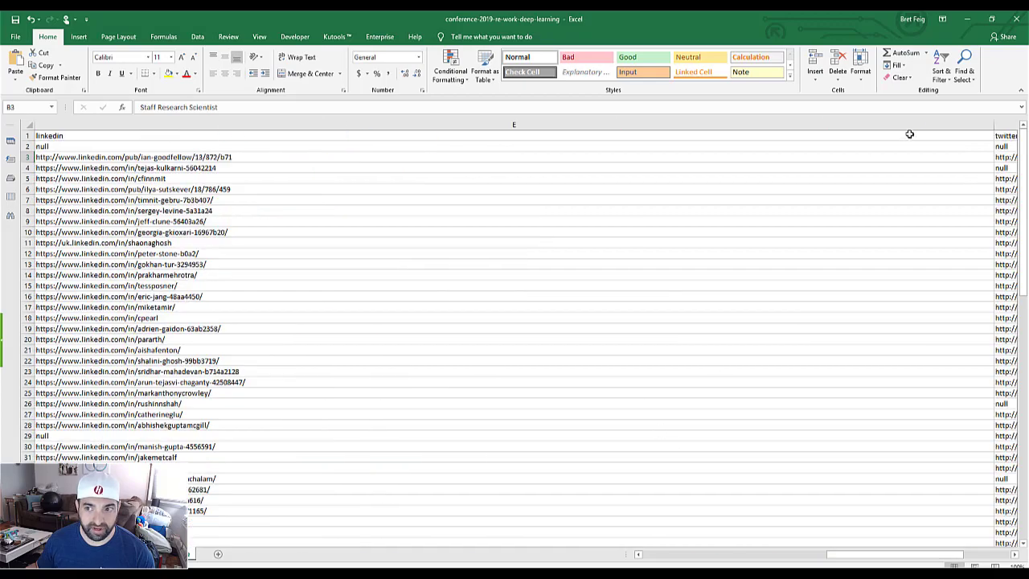
left_click_drag(992, 126, 470, 161)
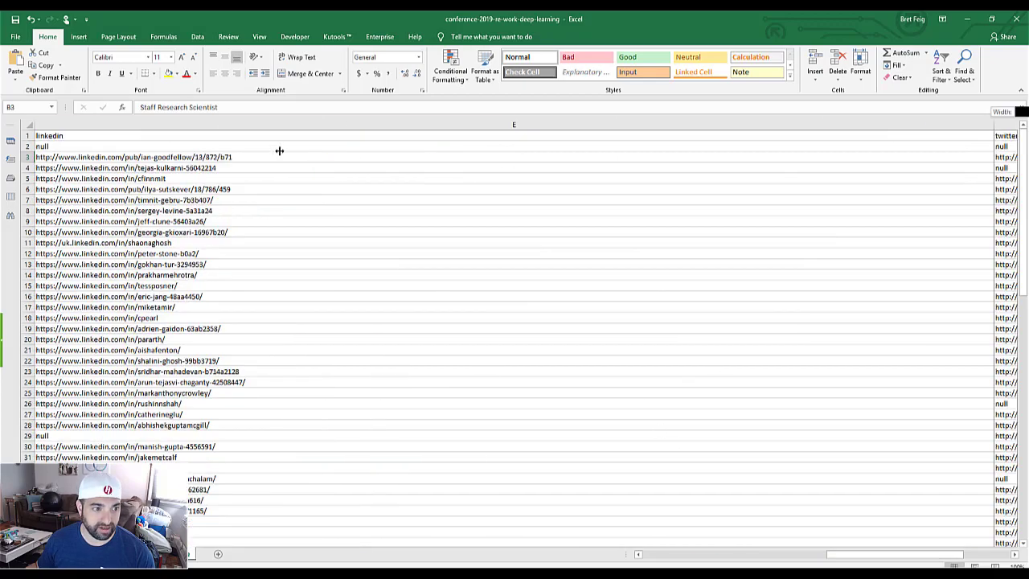
left_click_drag(279, 150, 256, 141)
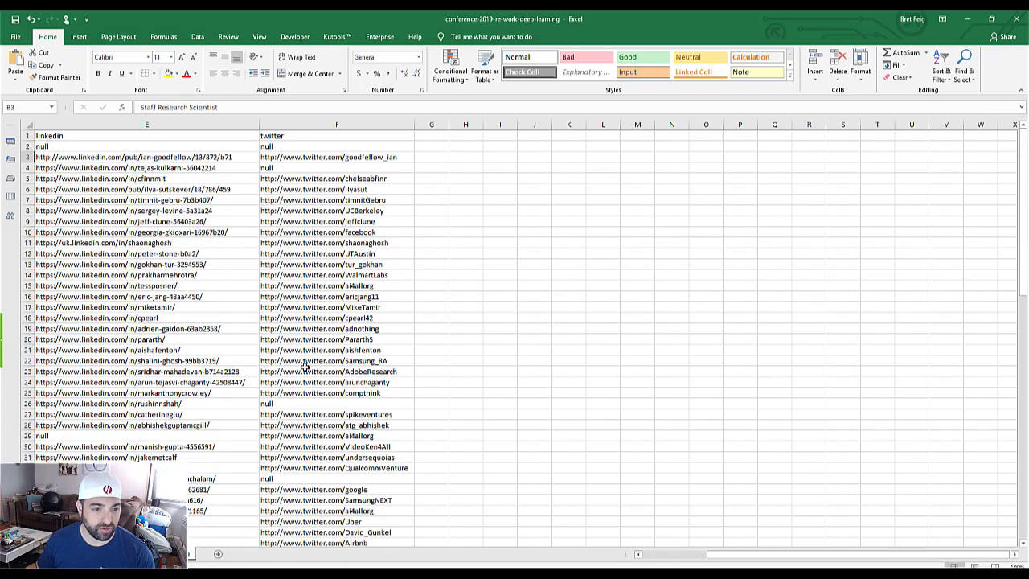
scroll(305, 365, "down", 13)
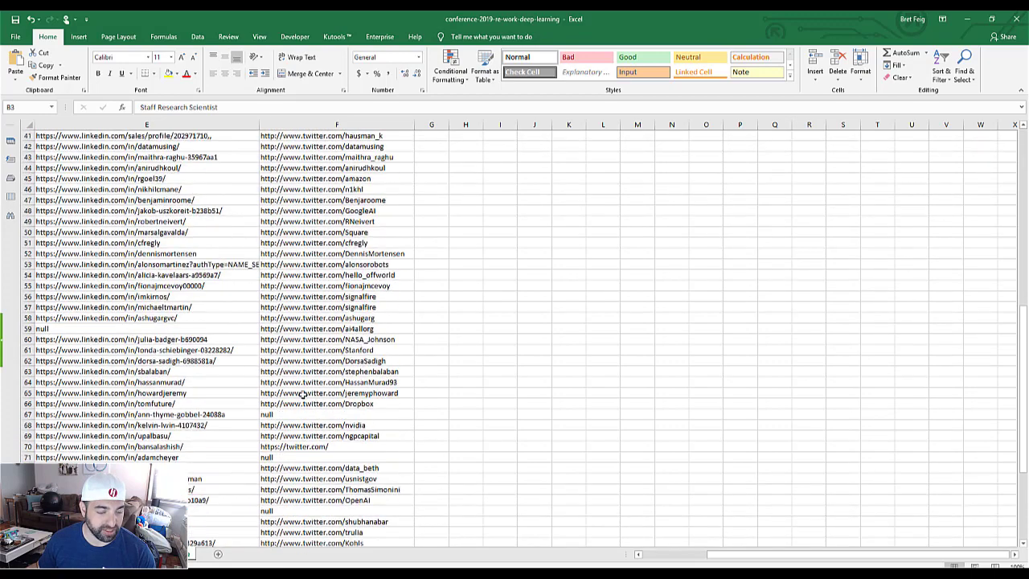
scroll(285, 402, "down", 11)
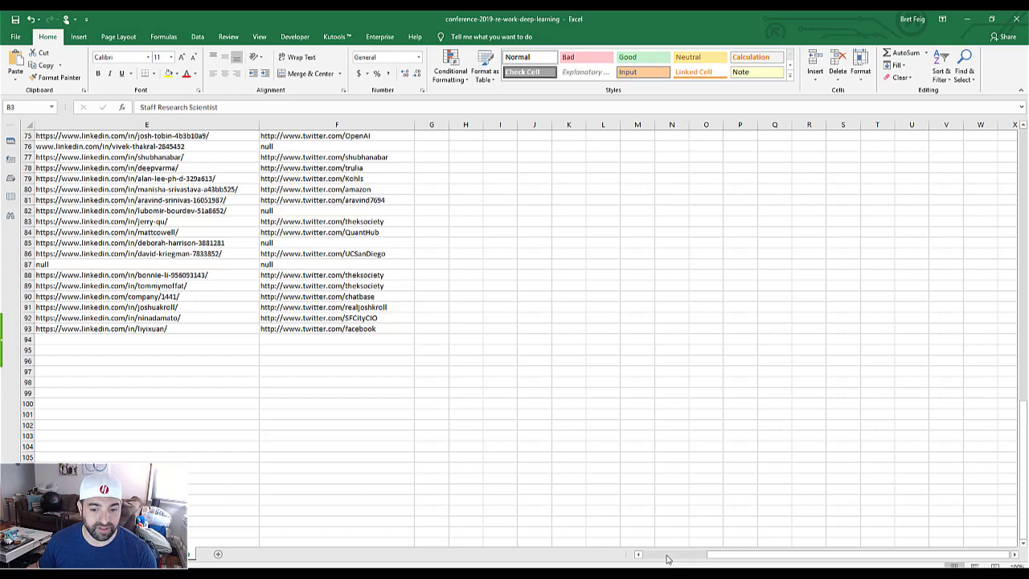
Step: Bring the speaker sheet's first columns back into view and switch from Excel to Chrome
left_click_drag(704, 558, 639, 558)
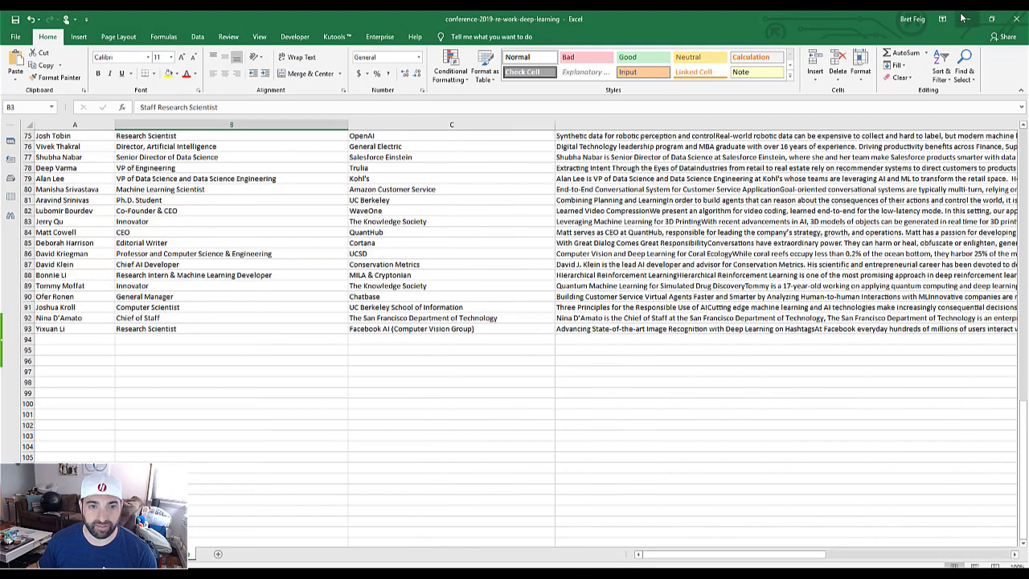
left_click(964, 18)
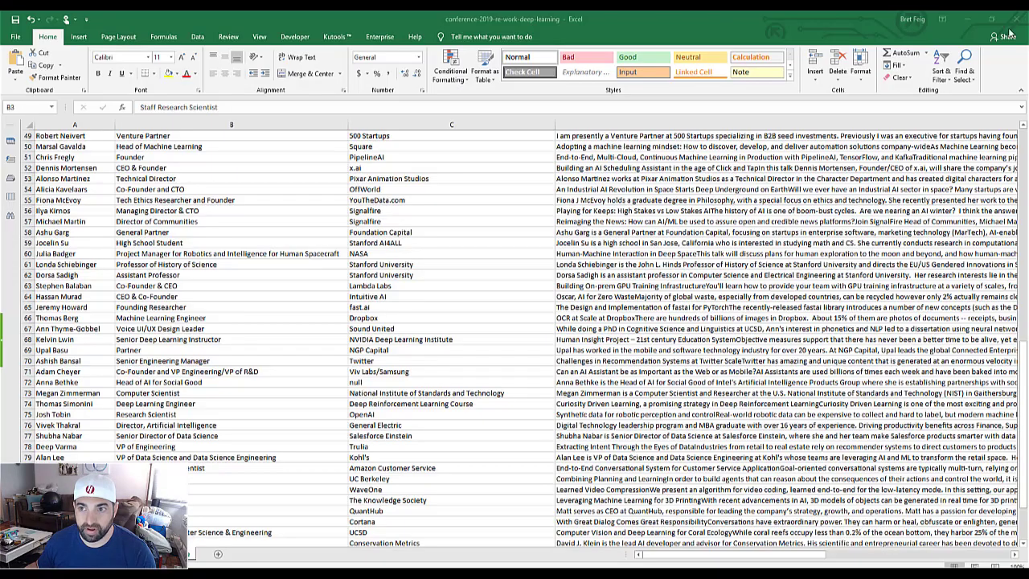
left_click(967, 19)
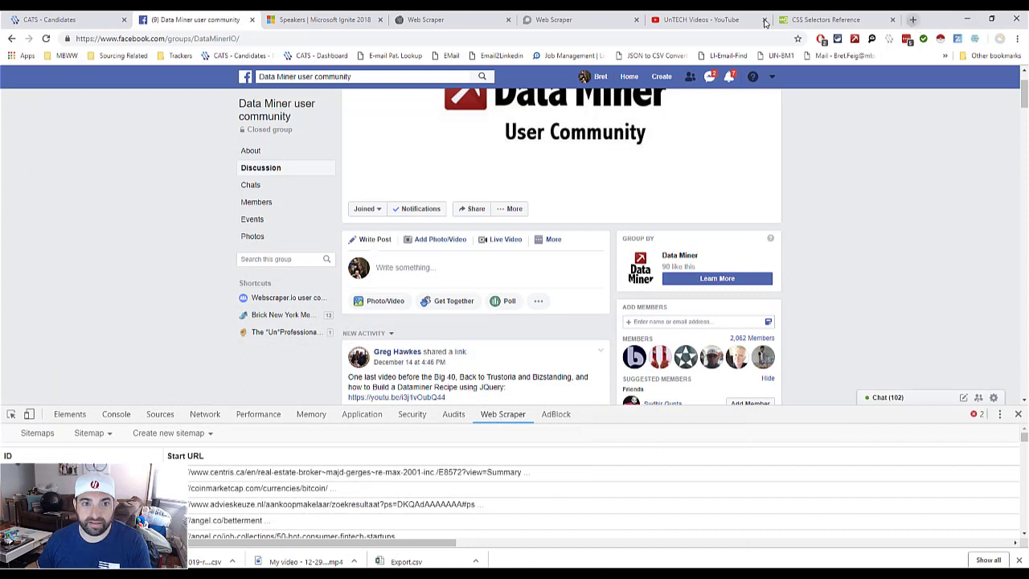
key("ctrl+t")
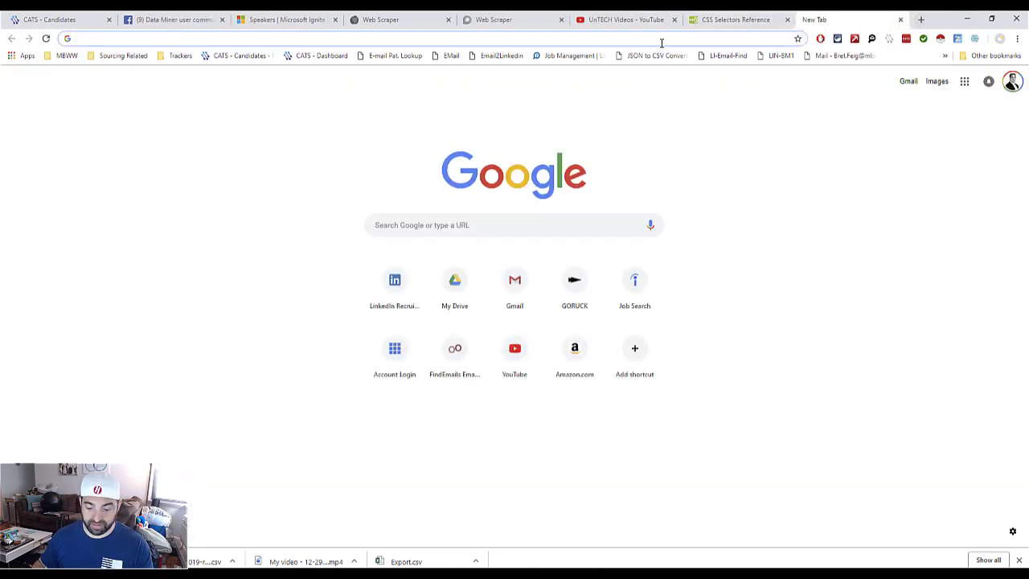
type("www.zap")
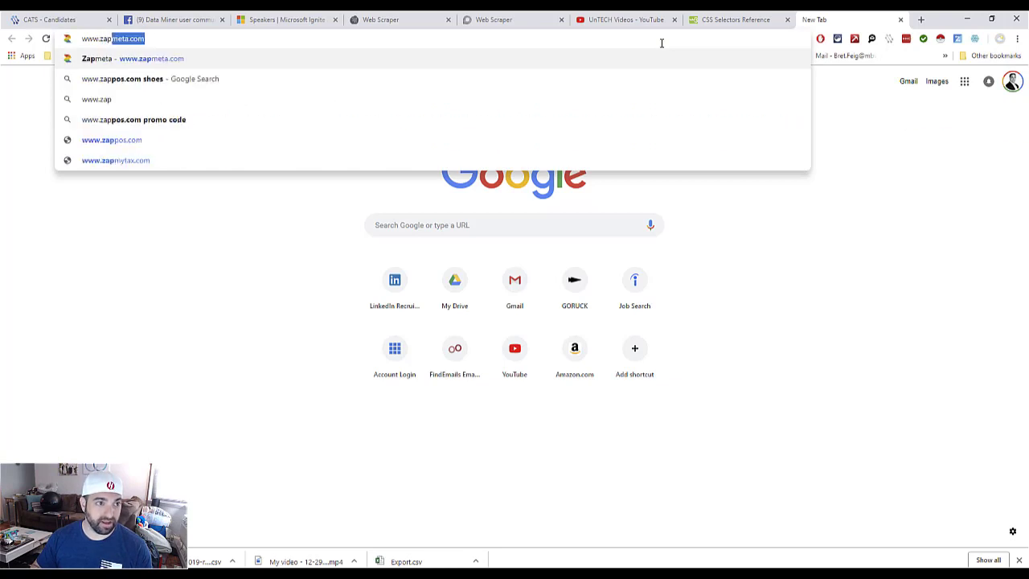
type("info.com")
key("Return")
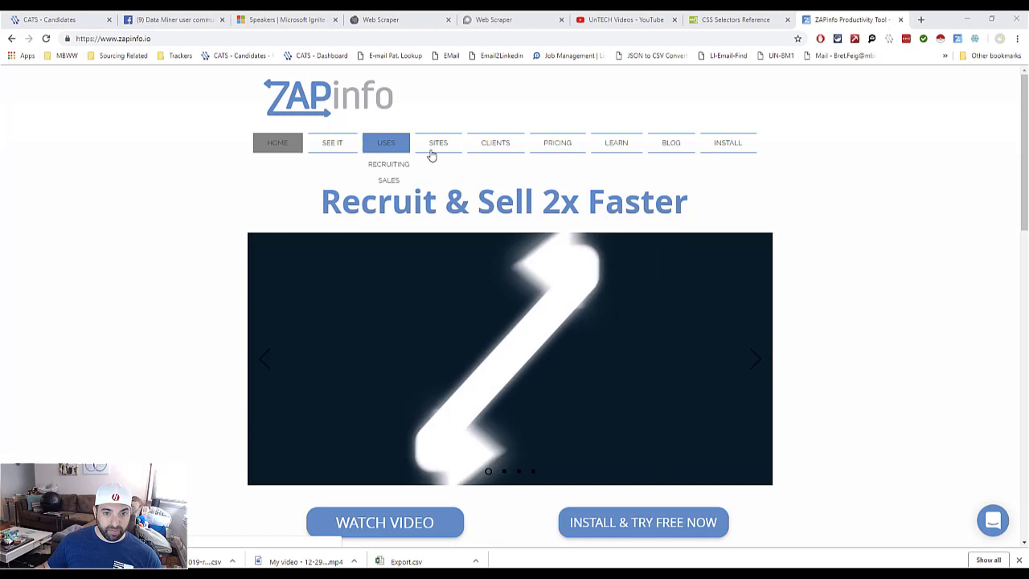
left_click(558, 145)
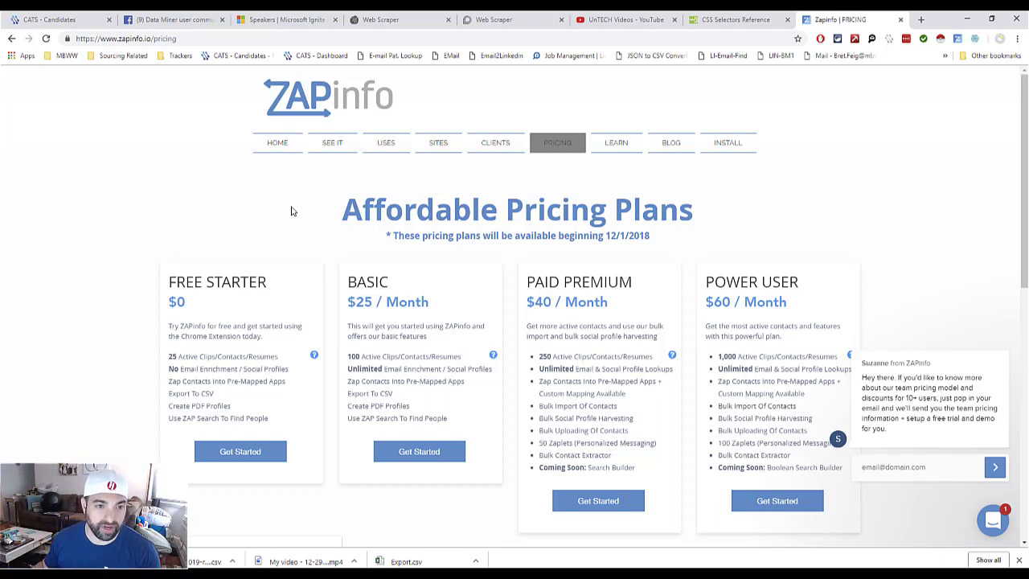
Step: Return to the Microsoft Ignite speakers page and look over the featured and remaining speaker cards
left_click(282, 19)
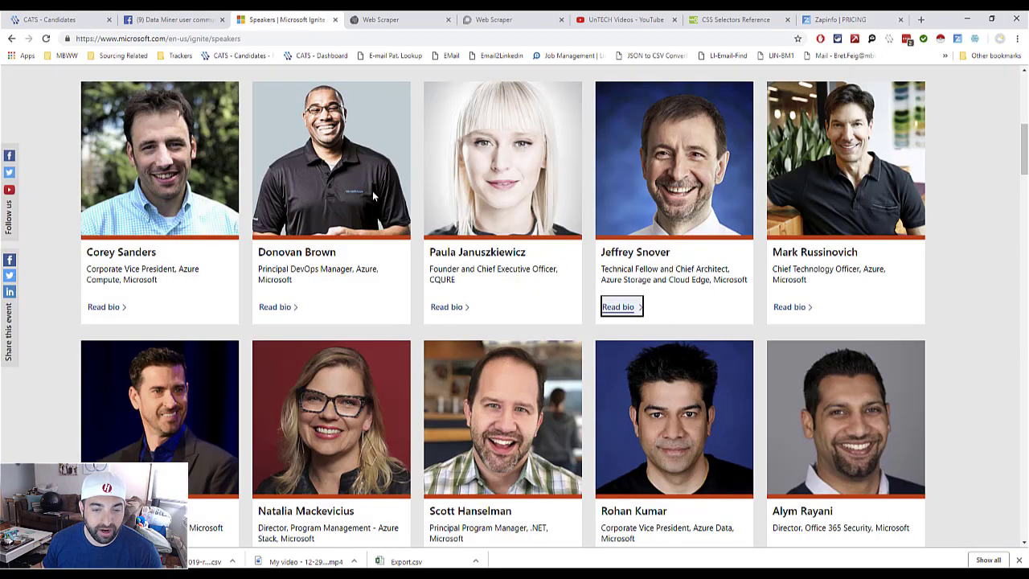
scroll(383, 240, "up", 5)
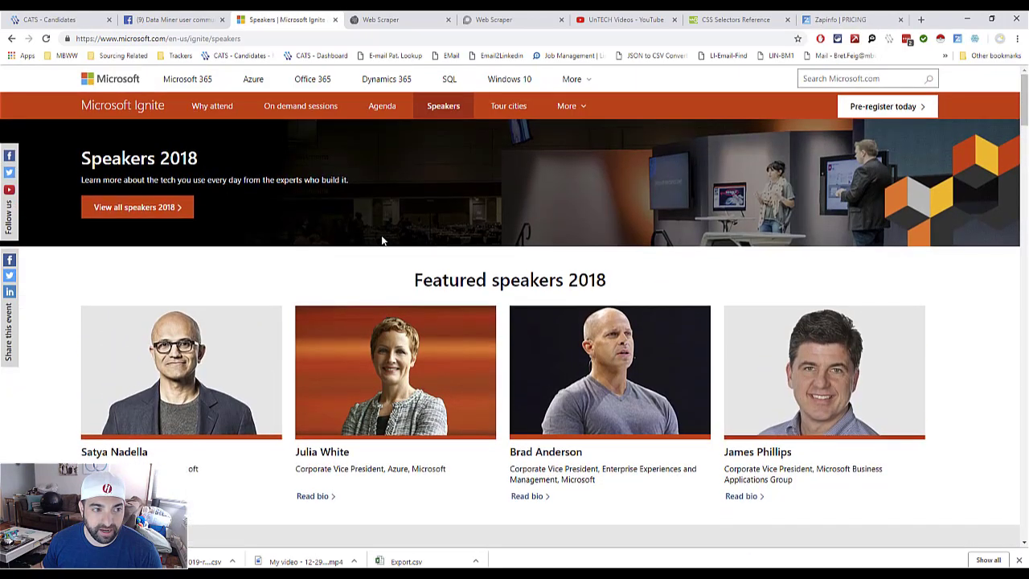
scroll(382, 240, "down", 2)
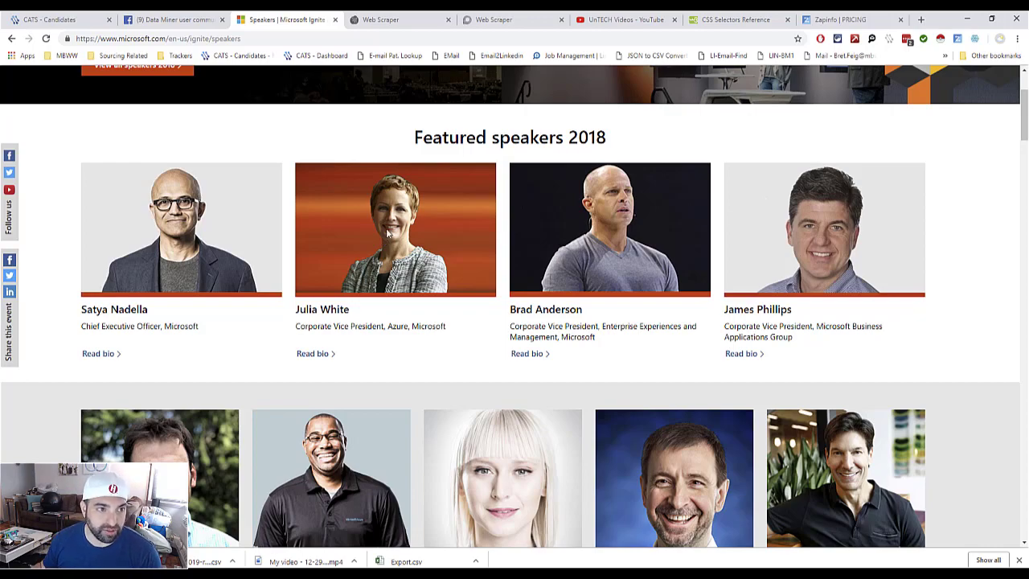
scroll(387, 234, "down", 11)
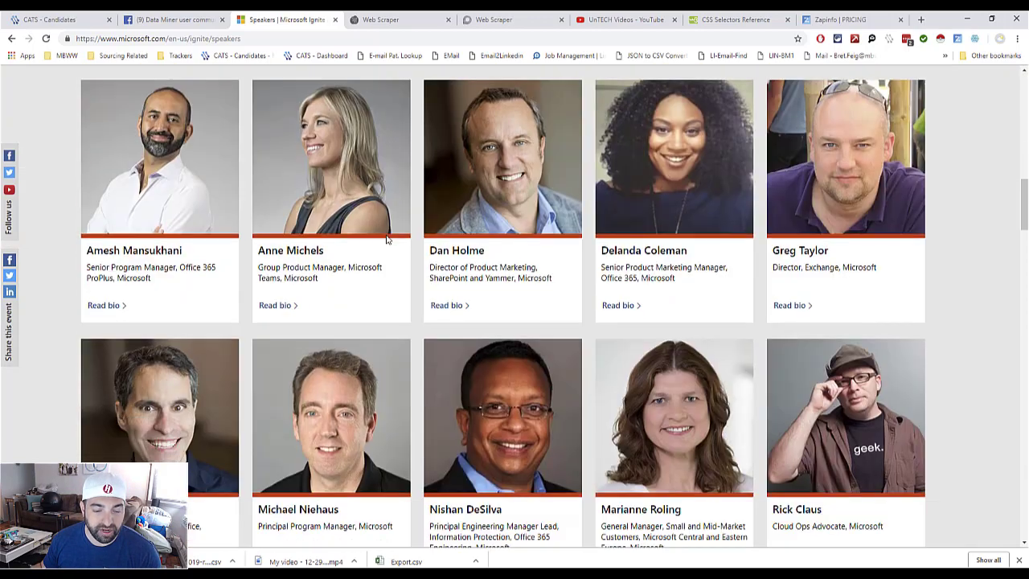
scroll(386, 238, "up", 4)
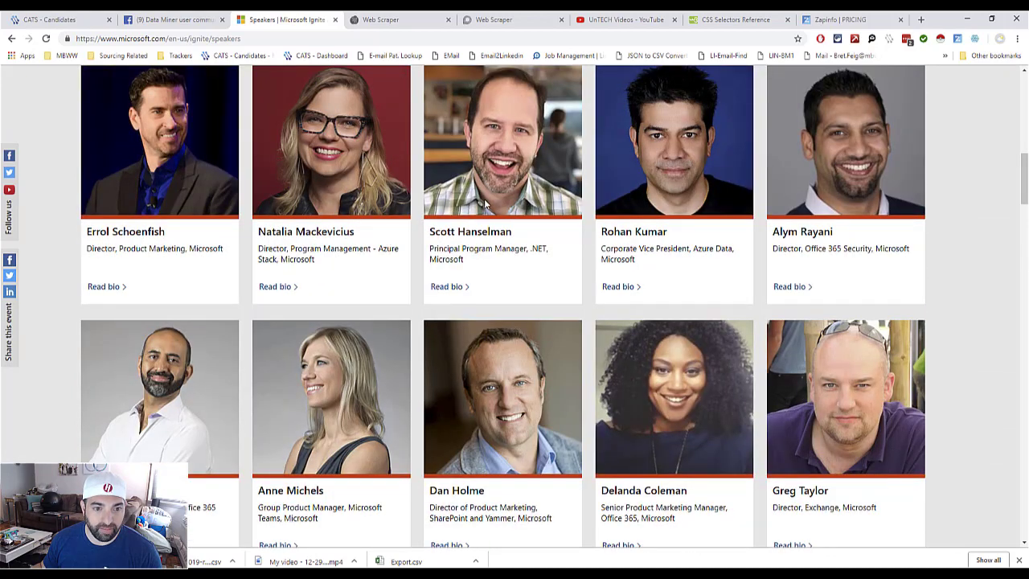
Step: Read the bios of the .NET principal program manager and the Azure Data corporate vice president, closing each one
left_click(457, 286)
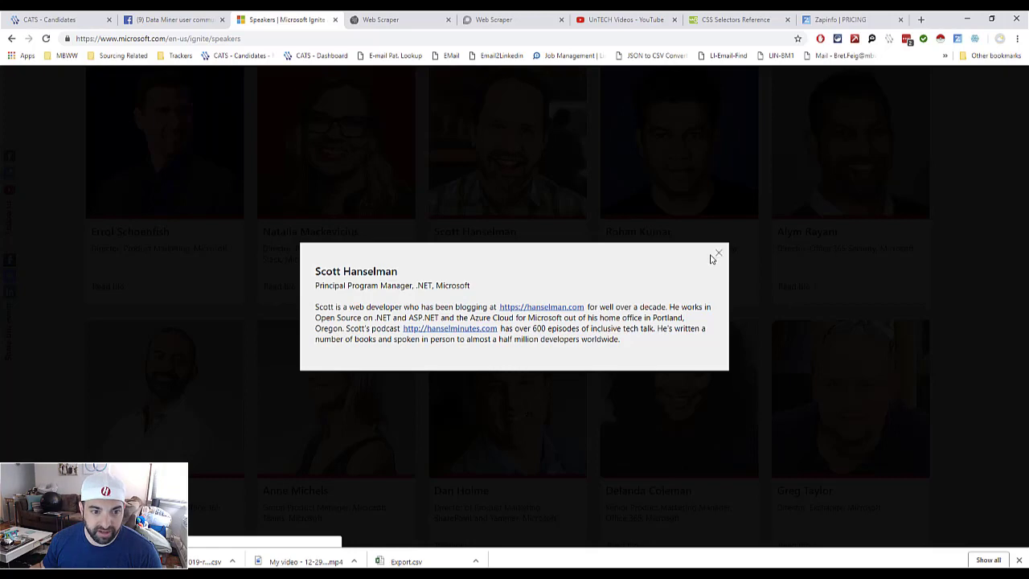
left_click(716, 254)
left_click(616, 286)
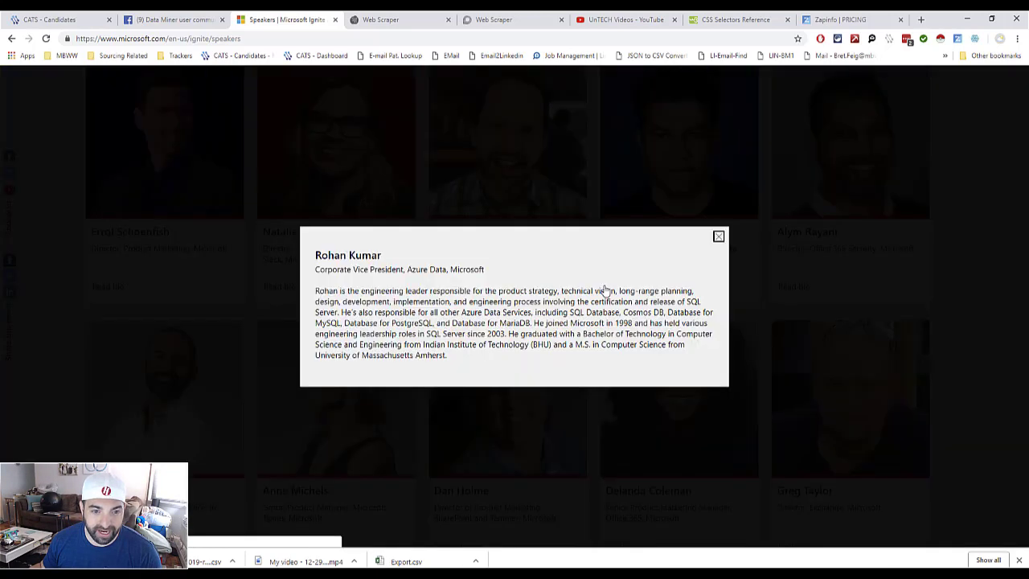
left_click(718, 237)
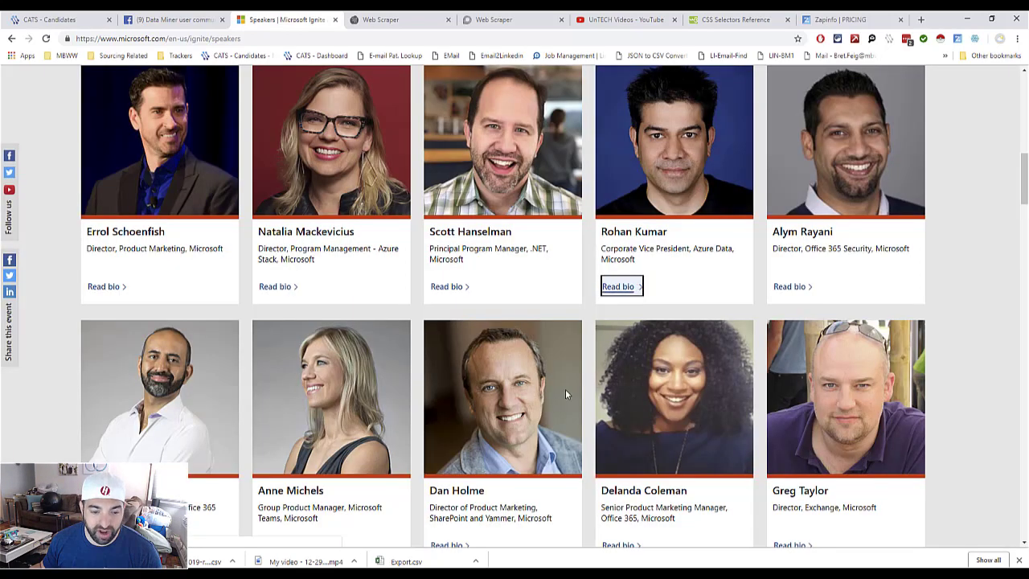
scroll(476, 460, "down", 2)
scroll(477, 458, "up", 4)
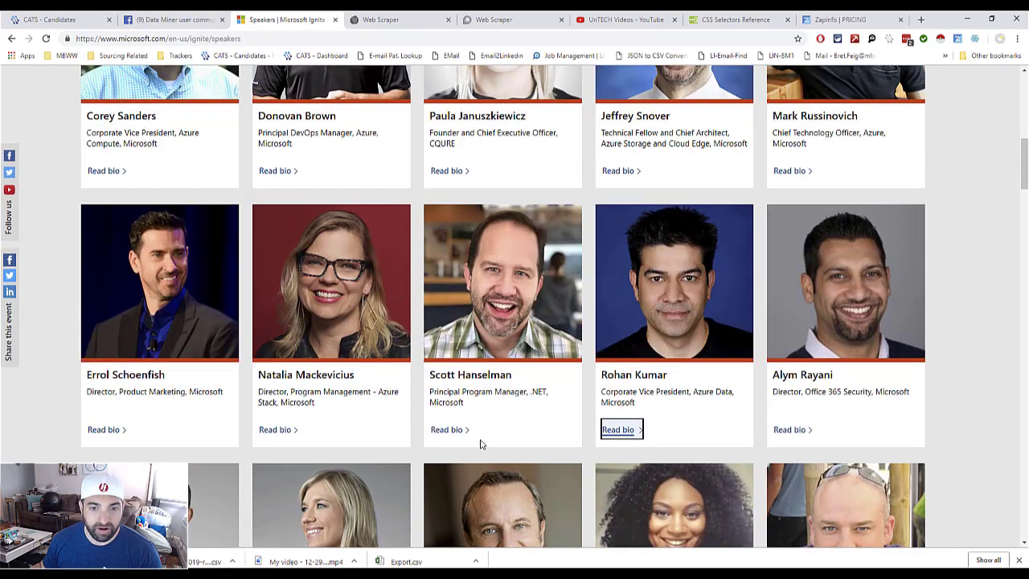
scroll(481, 444, "up", 1)
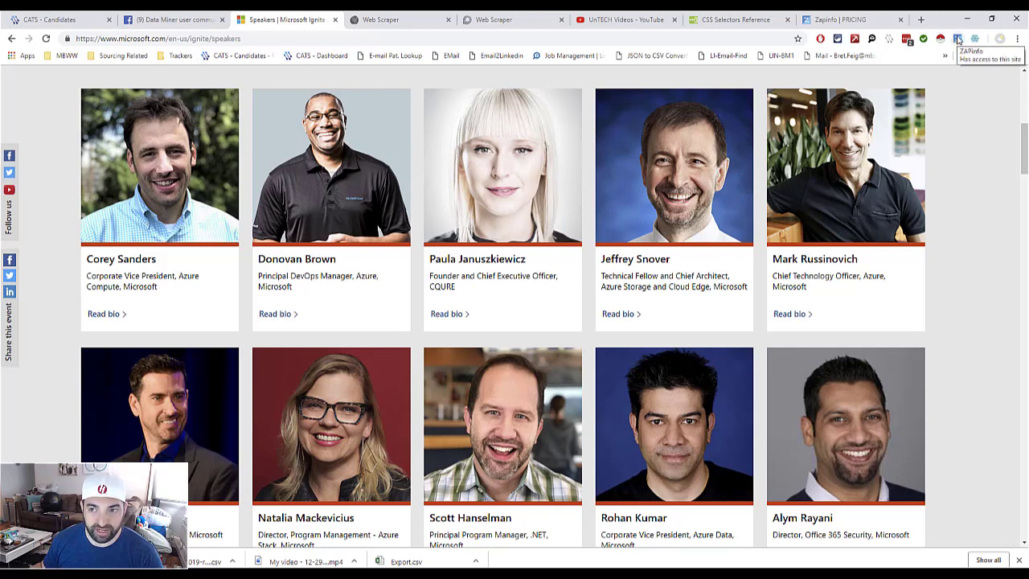
Step: Run ZAPinfo's Capture Contacts from List on the speakers page and confirm the first detected list
right_click(956, 159)
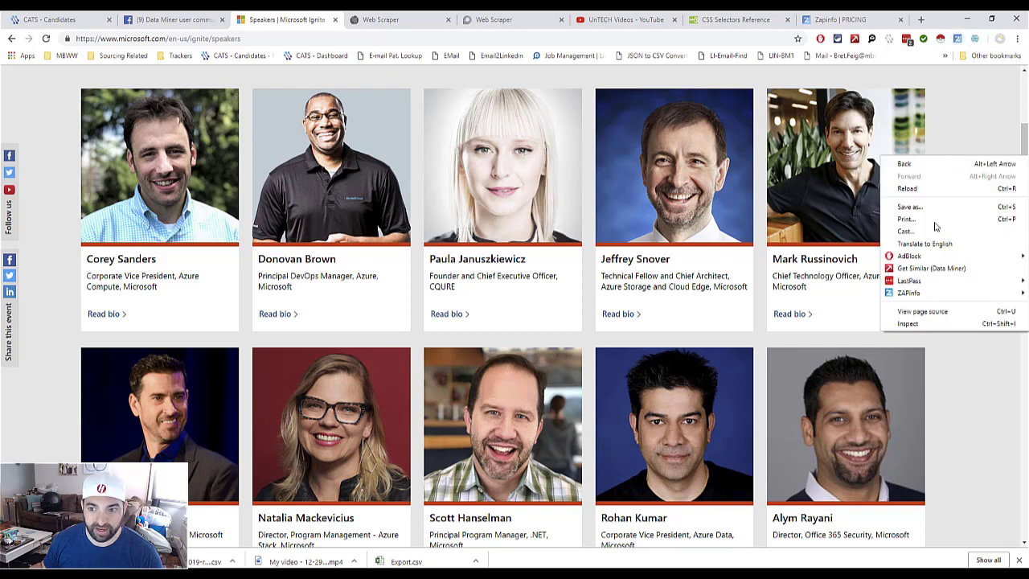
mouse_move(914, 294)
mouse_move(878, 294)
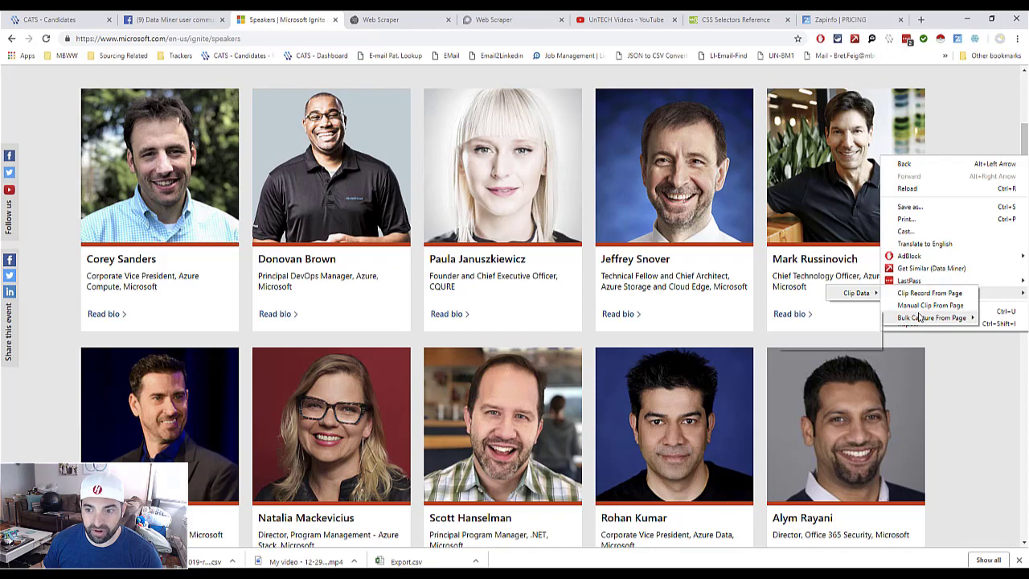
mouse_move(921, 319)
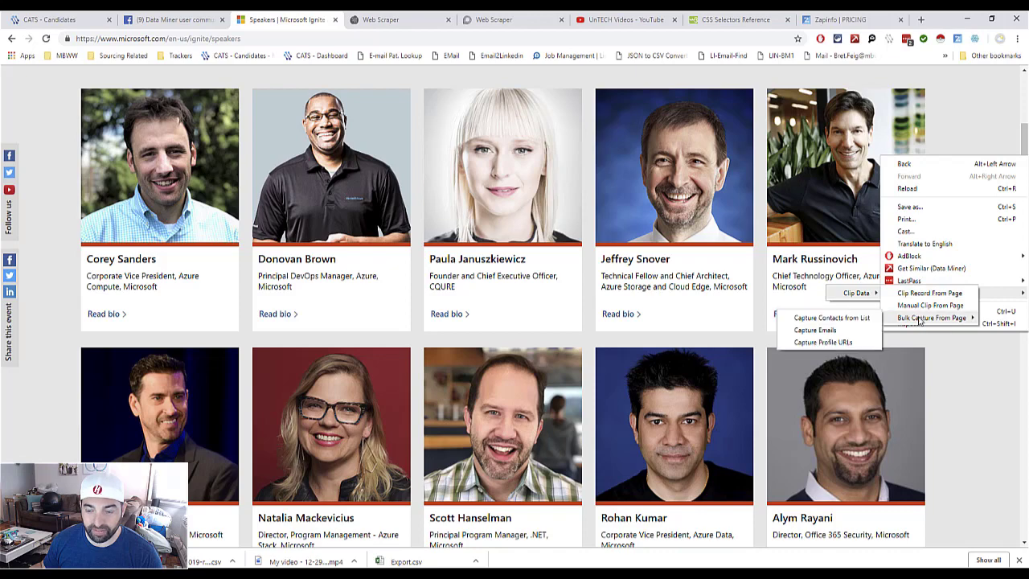
left_click(863, 320)
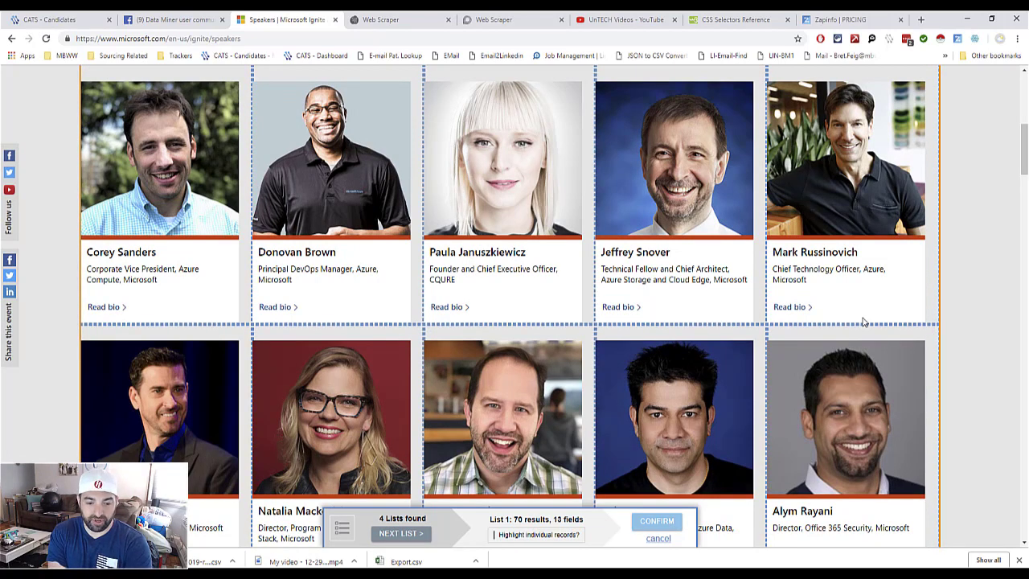
scroll(863, 322, "down", 3)
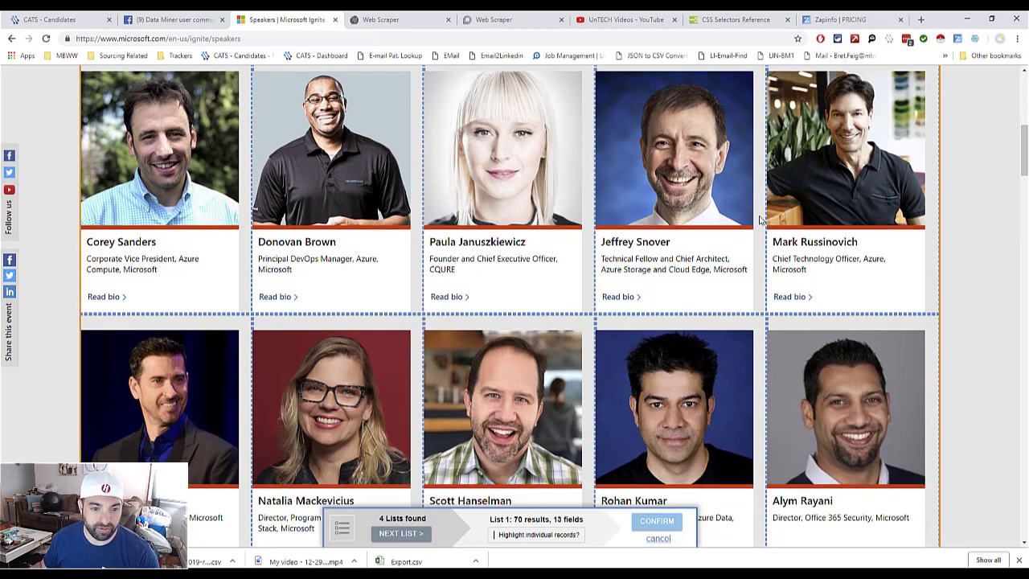
scroll(735, 229, "down", 1)
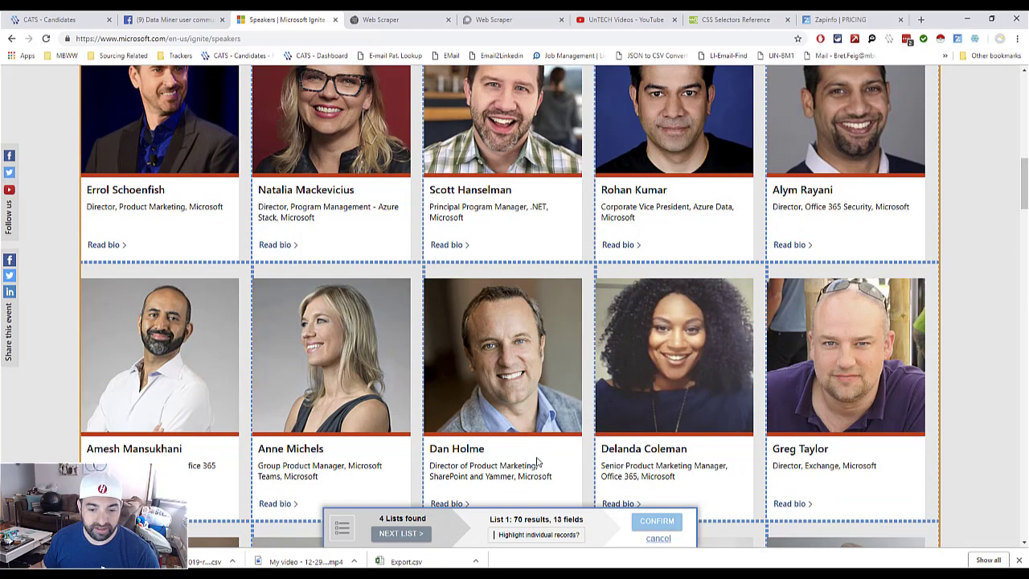
left_click(635, 526)
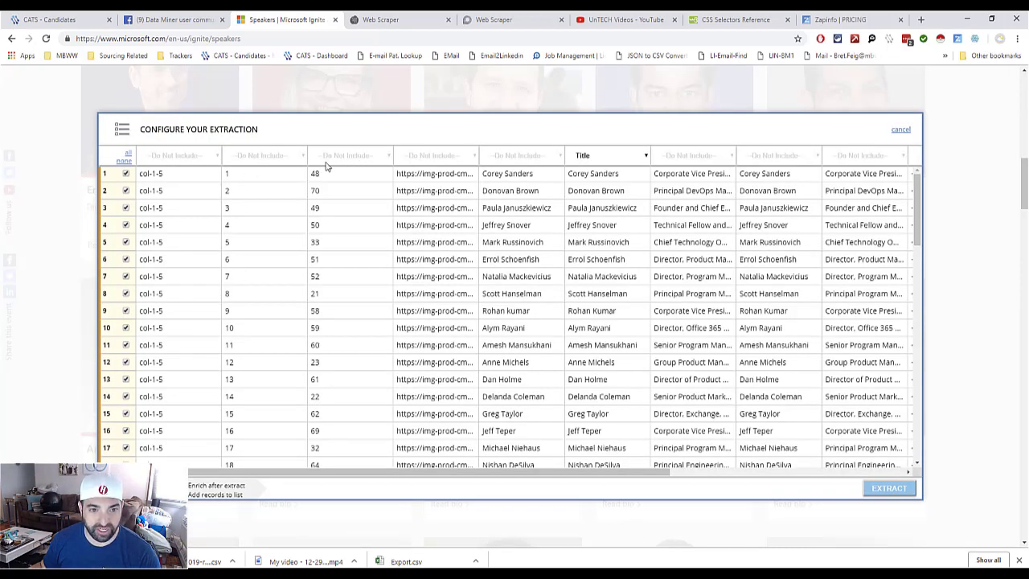
Step: Map the first speaker-name column of the extraction to Full Name
left_click(498, 156)
type("fu")
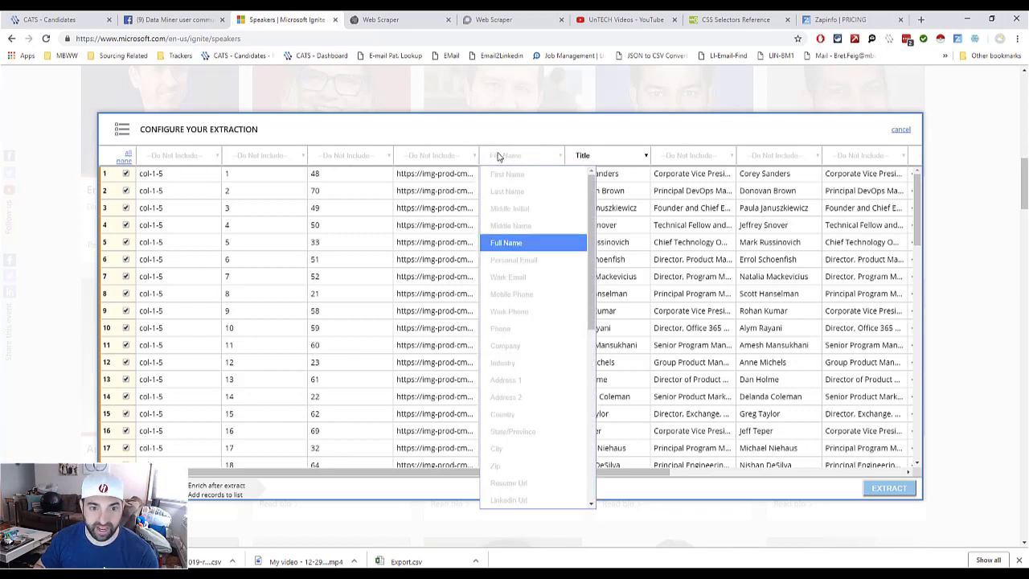
key("Return")
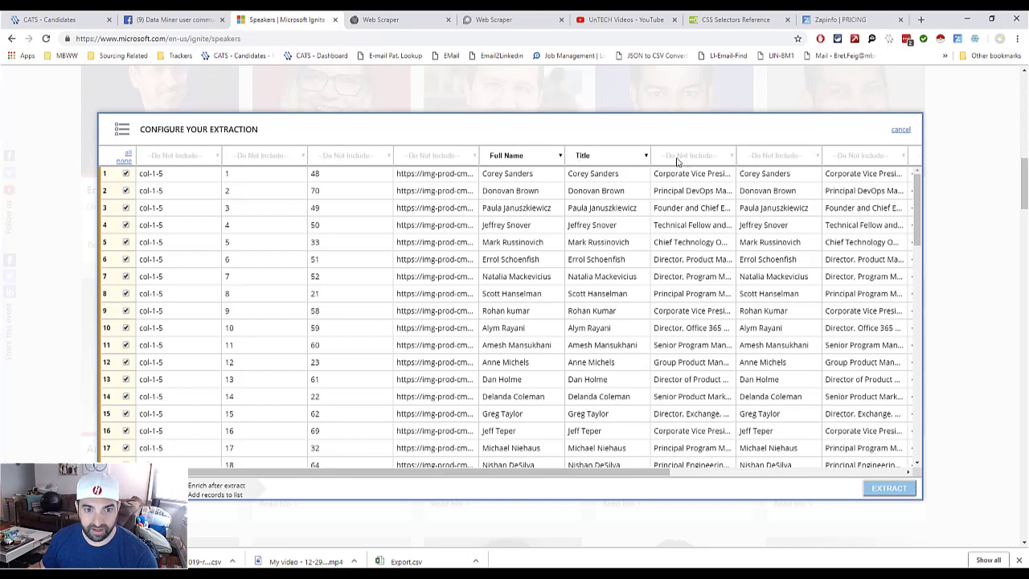
Step: Set the duplicate name column to Do Not Include and map the adjacent job title column to Title
left_click(602, 161)
scroll(599, 241, "down", 5)
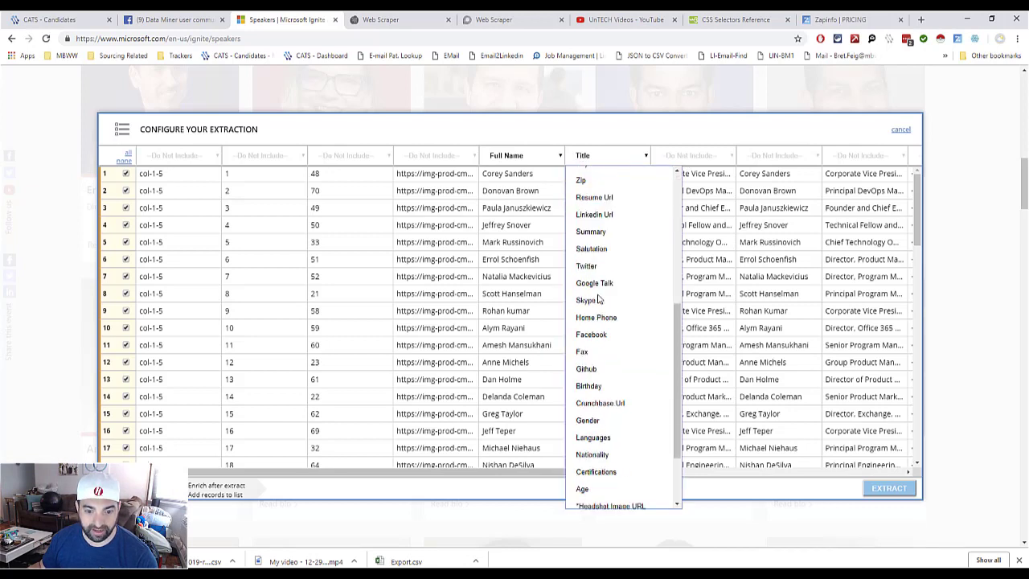
left_click(592, 500)
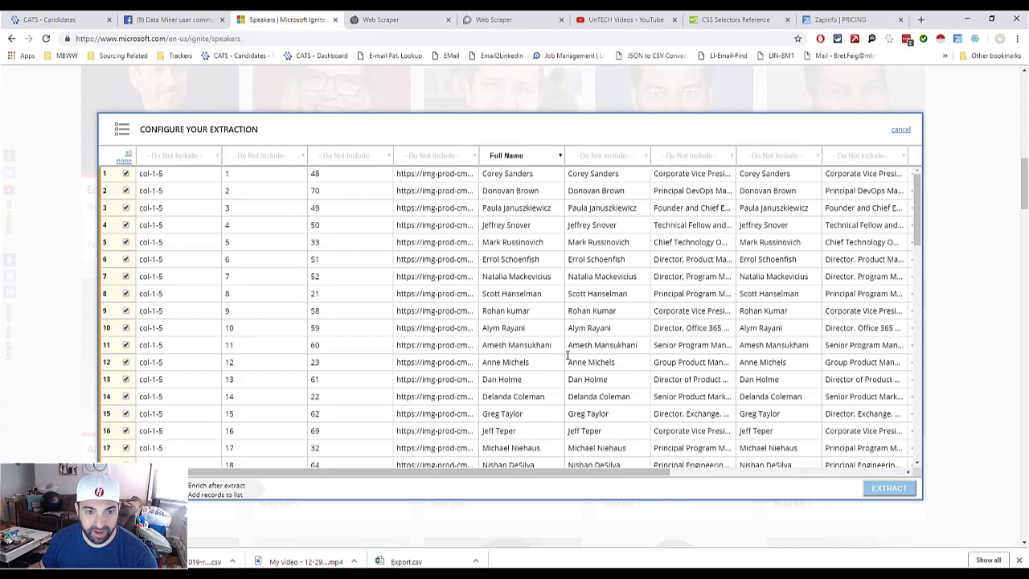
left_click(689, 155)
key("t")
key("Return")
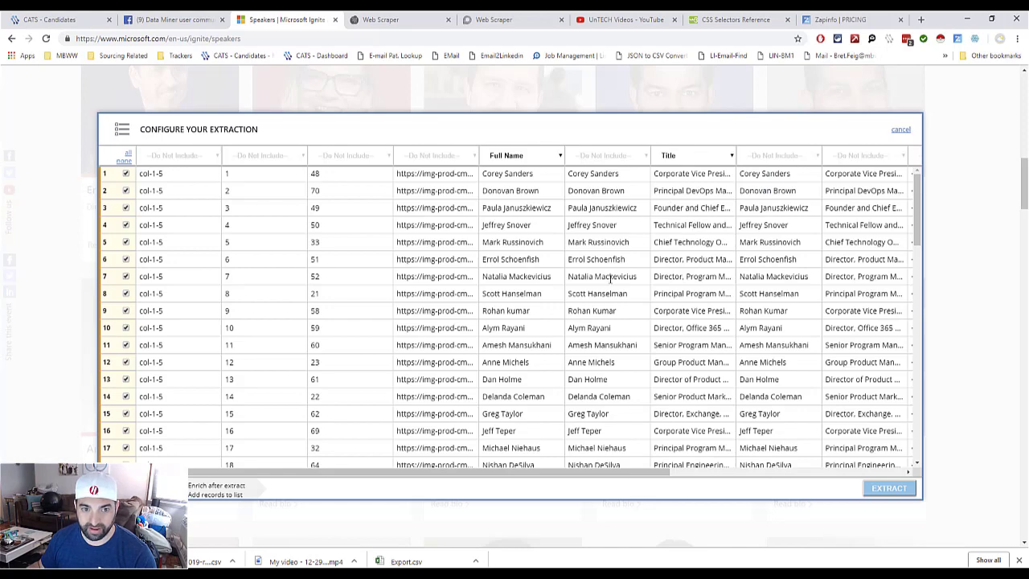
Step: Review the remaining columns and speaker rows in the extraction preview and cancel the extraction
left_click_drag(528, 472, 675, 471)
left_click_drag(754, 454, 866, 439)
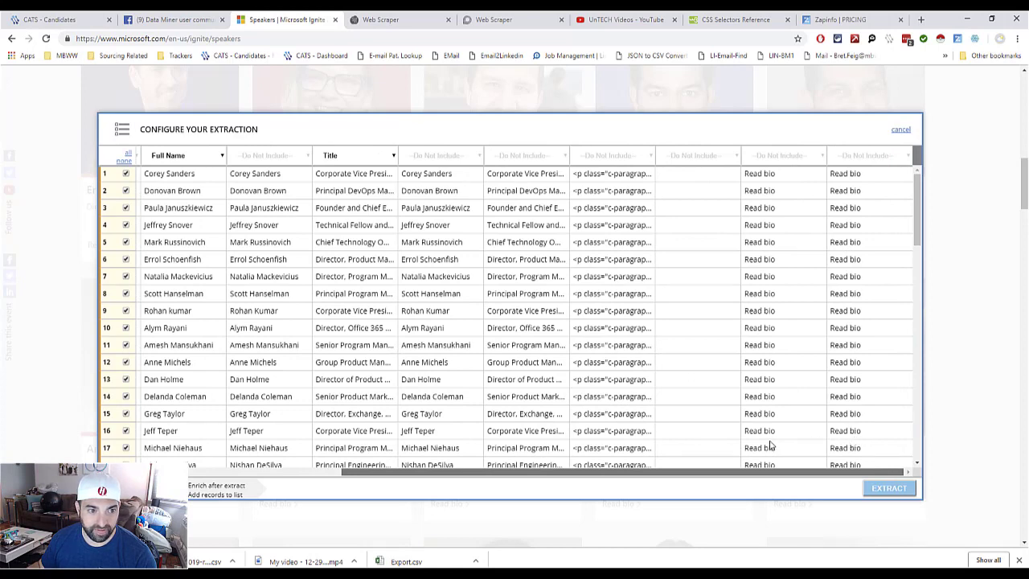
scroll(764, 444, "left", 3)
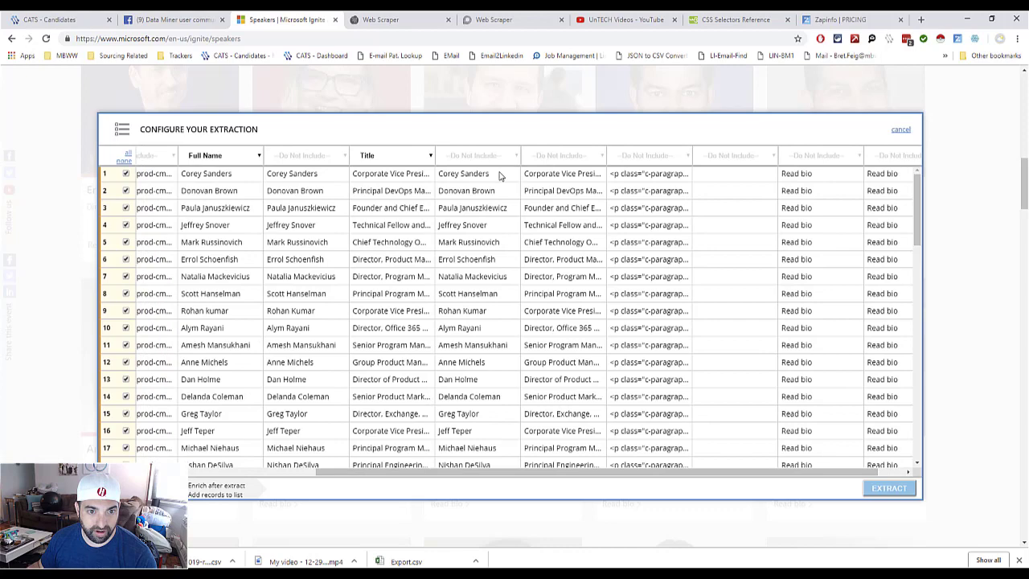
triple_click(444, 174)
left_click(469, 173)
scroll(493, 200, "down", 2)
scroll(514, 205, "up", 2)
left_click_drag(552, 208, 589, 187)
left_click(588, 187)
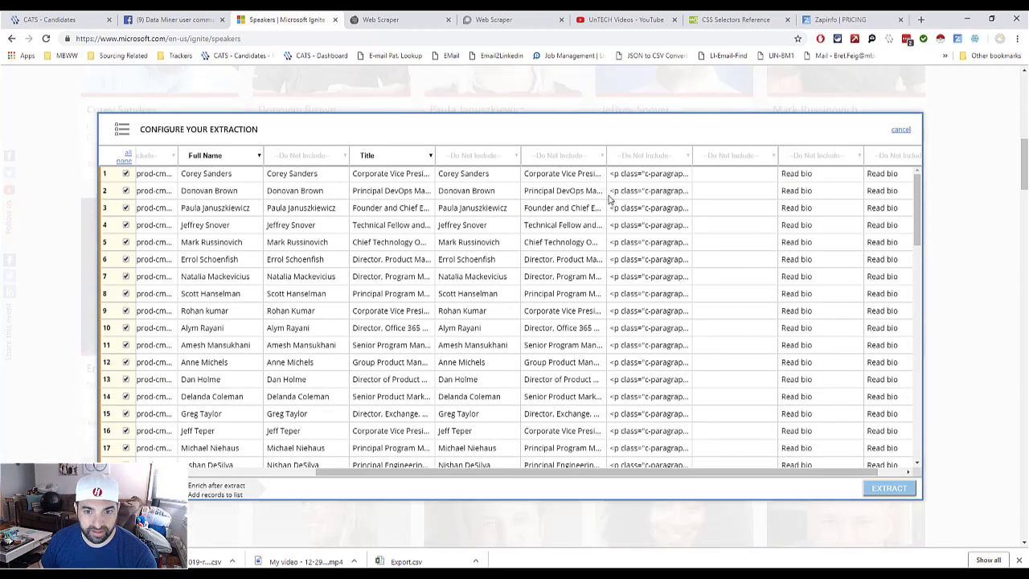
scroll(739, 290, "down", 4)
scroll(739, 289, "down", 6)
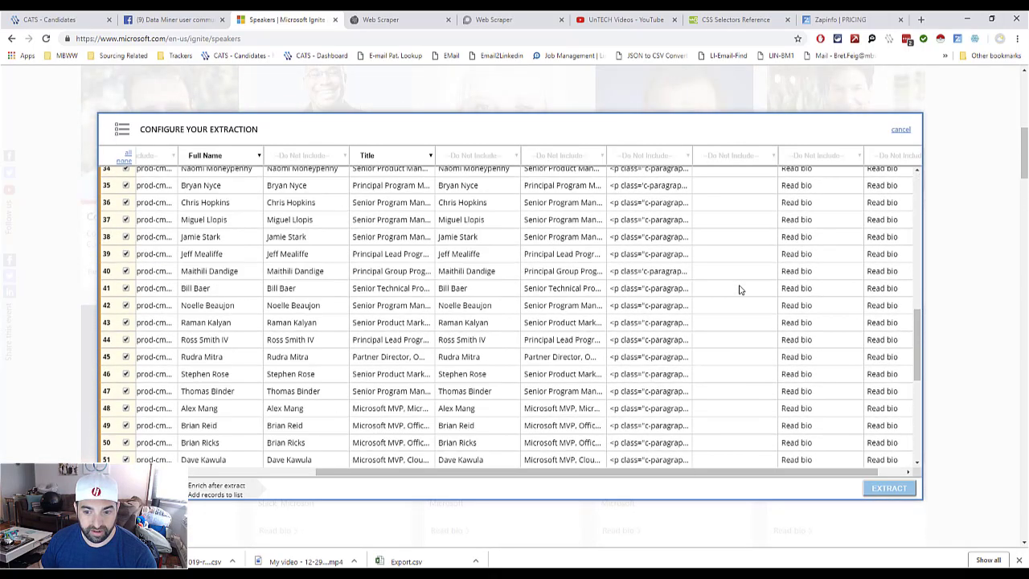
scroll(739, 289, "up", 5)
scroll(739, 289, "up", 5)
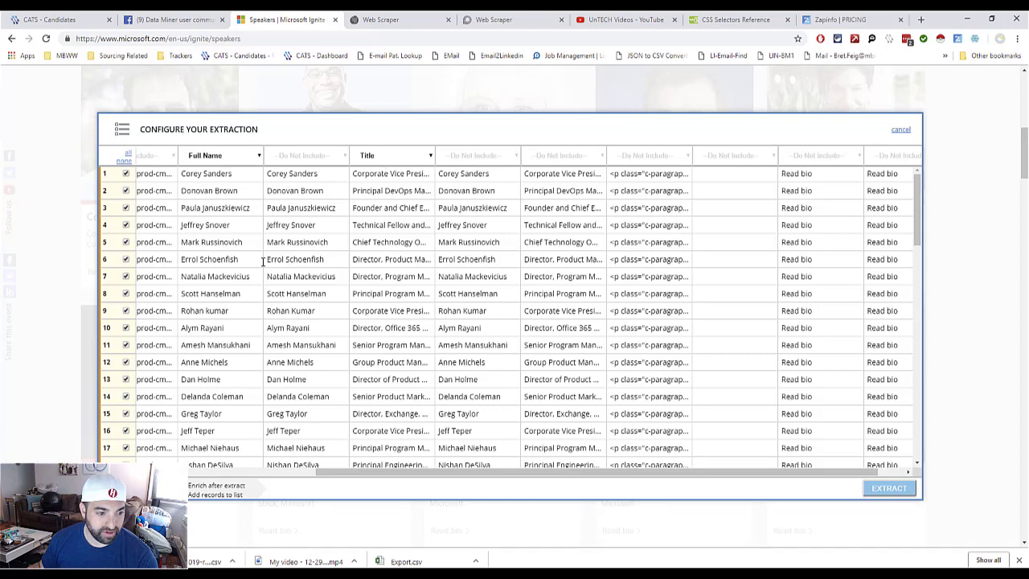
left_click(900, 132)
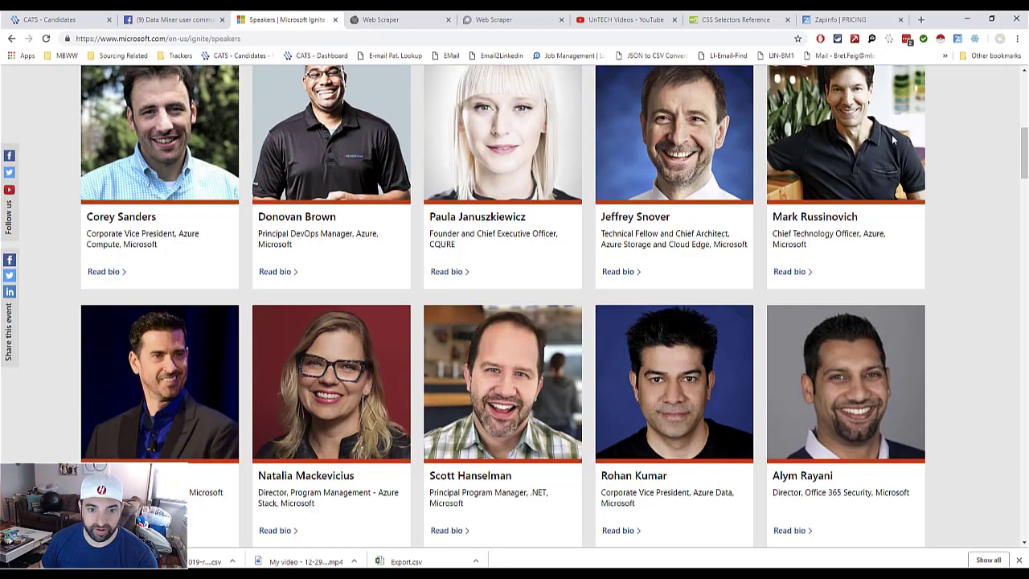
Step: Run Instant Data Scraper on the speakers page, examine the columns of its extracted table, and close it
left_click_drag(432, 234, 519, 250)
left_click(464, 248)
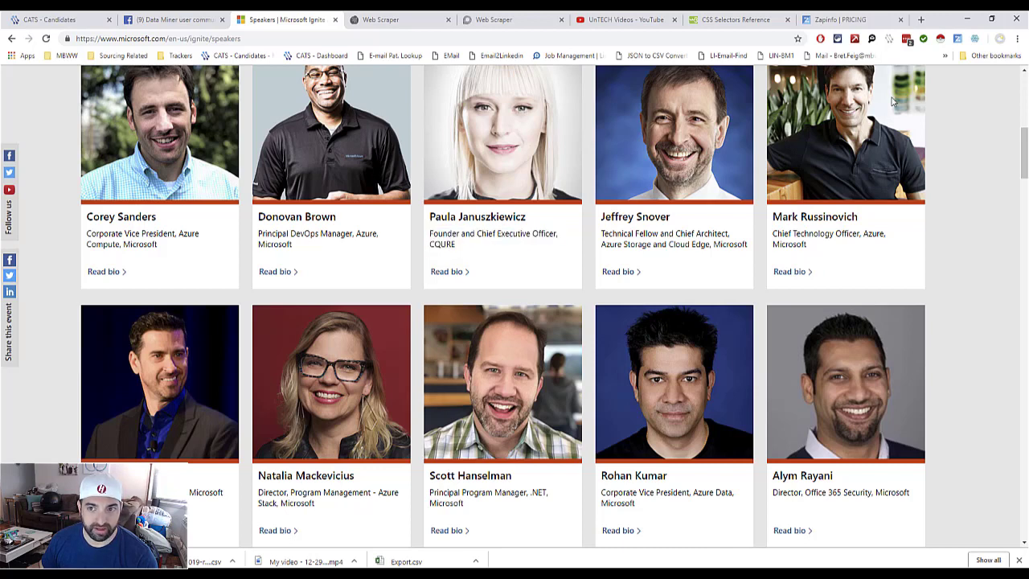
left_click(940, 40)
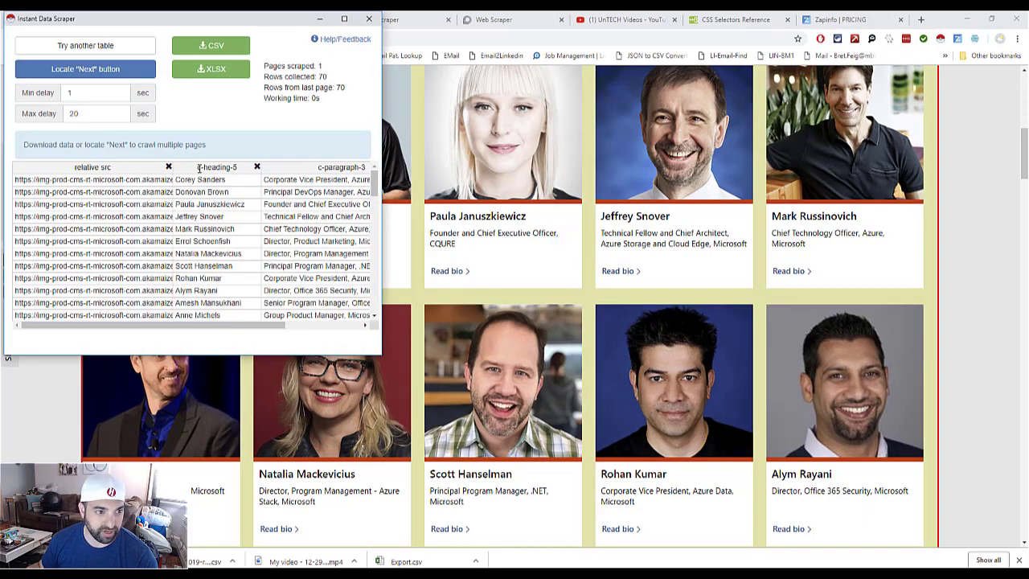
left_click_drag(161, 326, 203, 330)
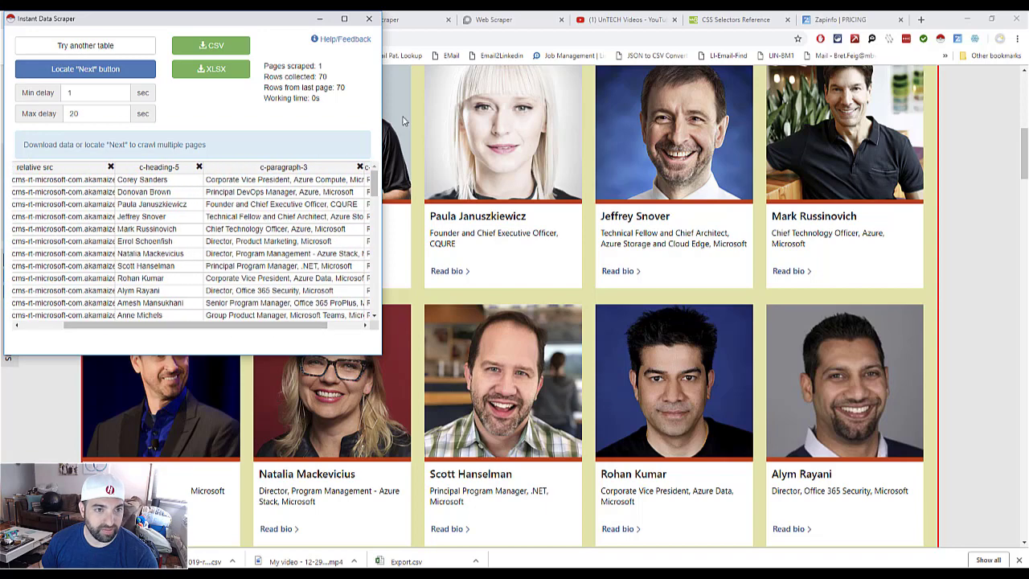
left_click(369, 19)
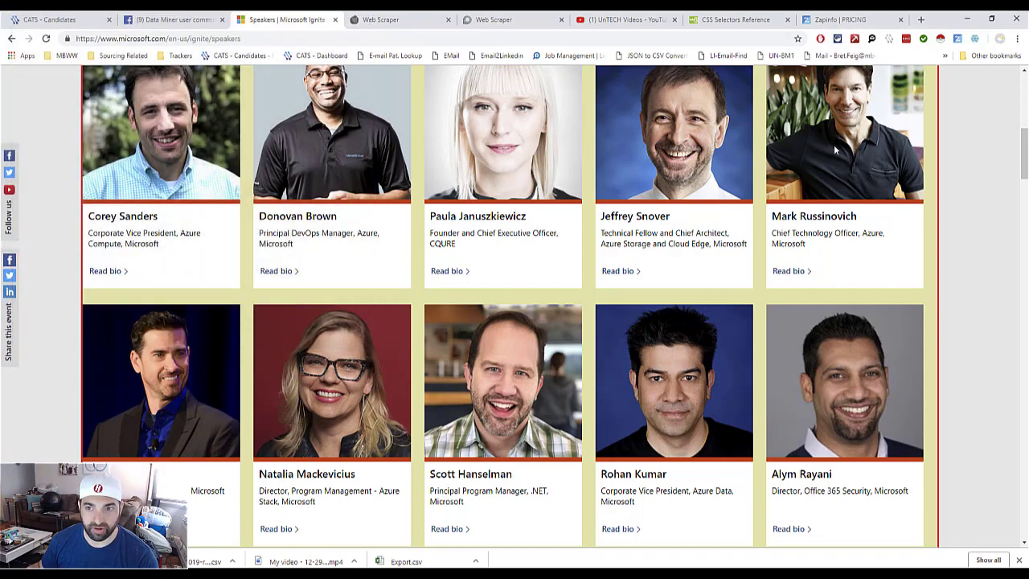
Step: Run ZAPinfo's Capture Contacts from List on the speakers page again and confirm List 1
right_click(945, 160)
mouse_move(915, 294)
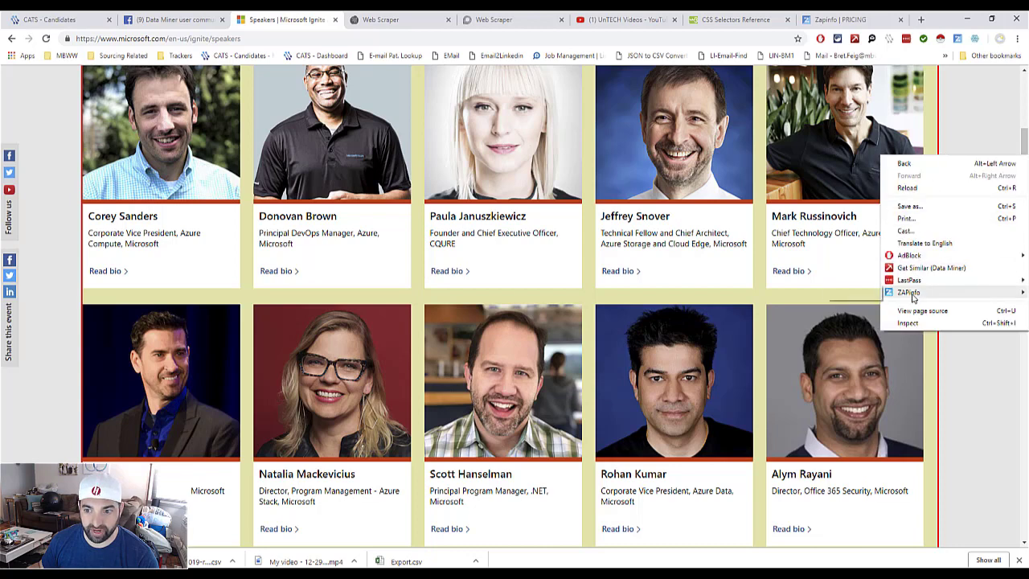
mouse_move(859, 293)
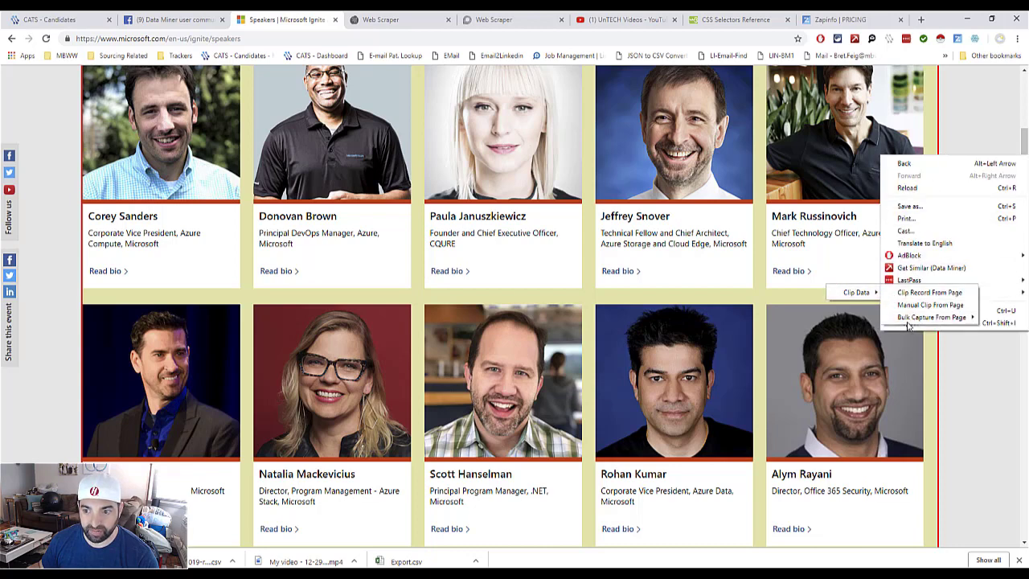
mouse_move(908, 322)
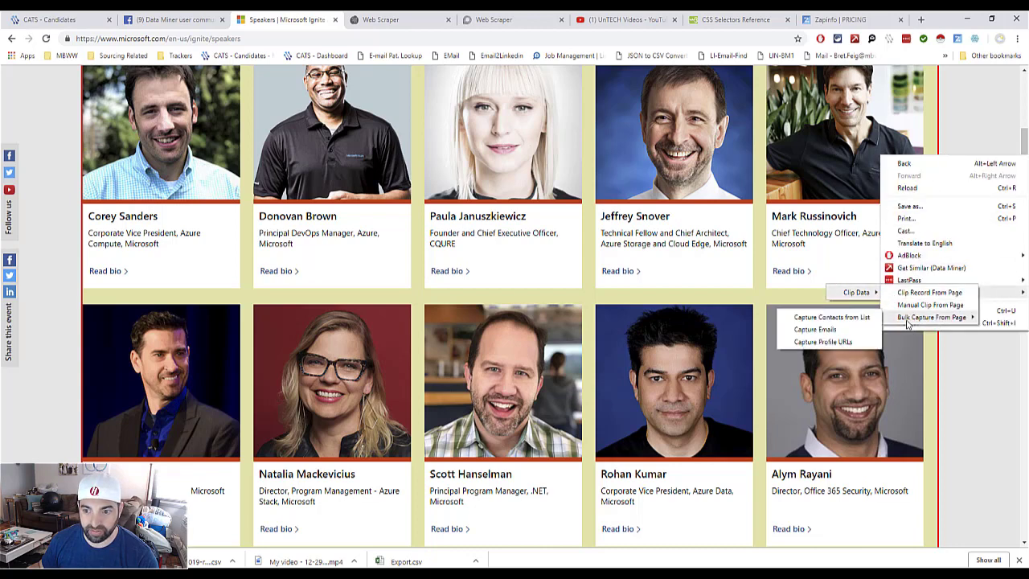
left_click(857, 318)
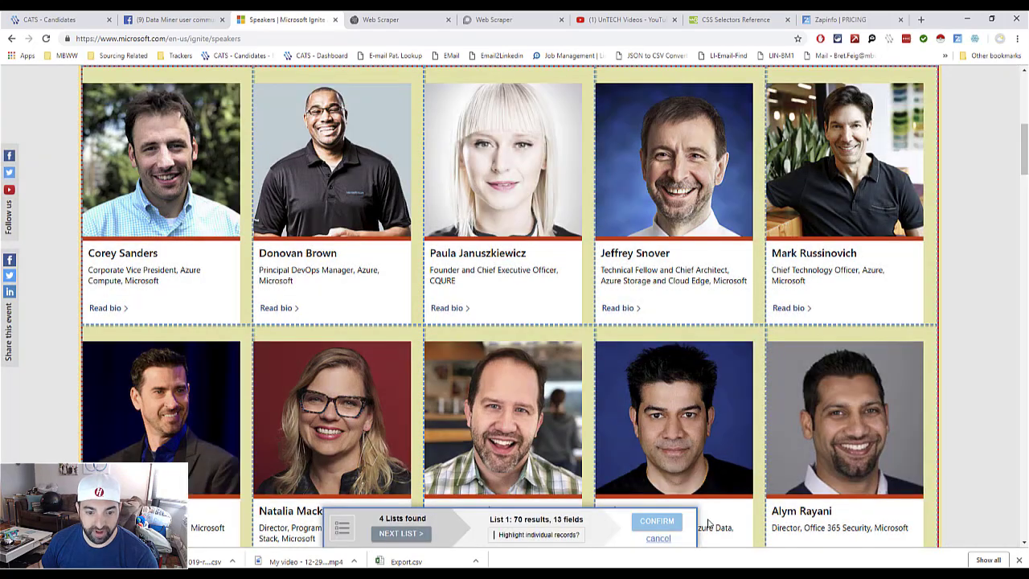
left_click(656, 521)
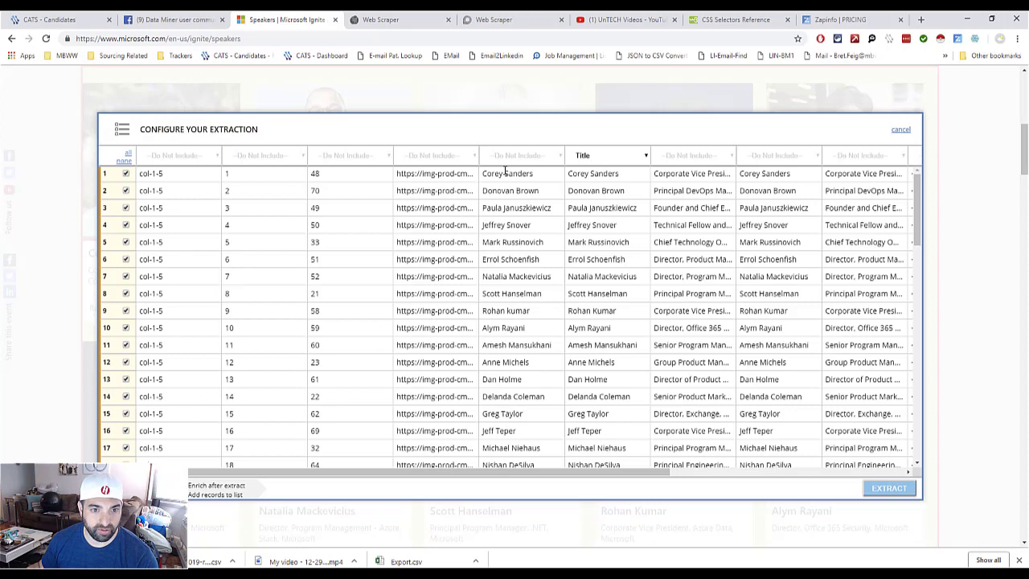
Step: Map the first speaker-name column of the extraction to Full Name
left_click(512, 156)
scroll(512, 169, "up", 10)
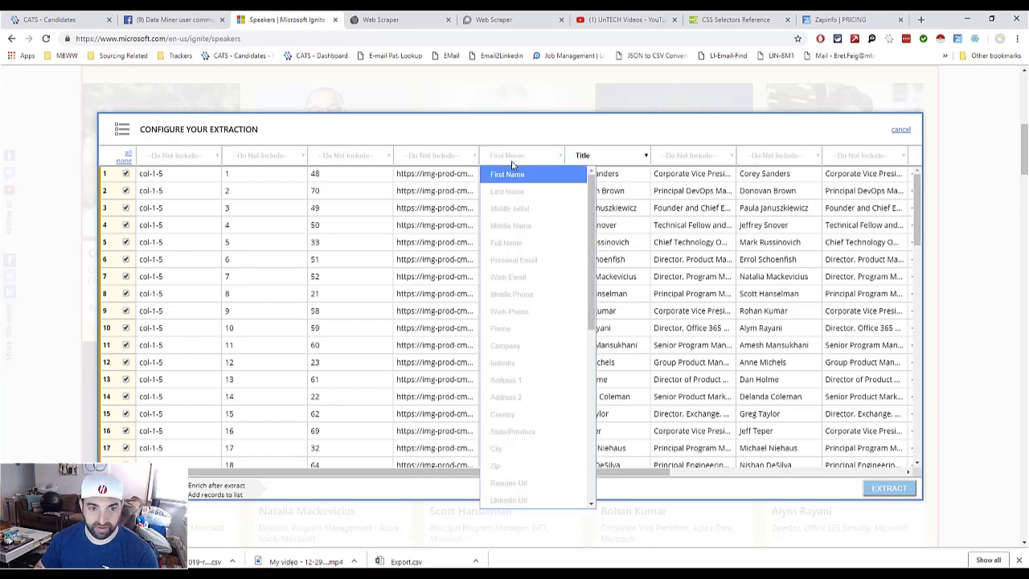
left_click(512, 169)
left_click(512, 158)
key("Down")
key("Down")
key("Down")
key("Down")
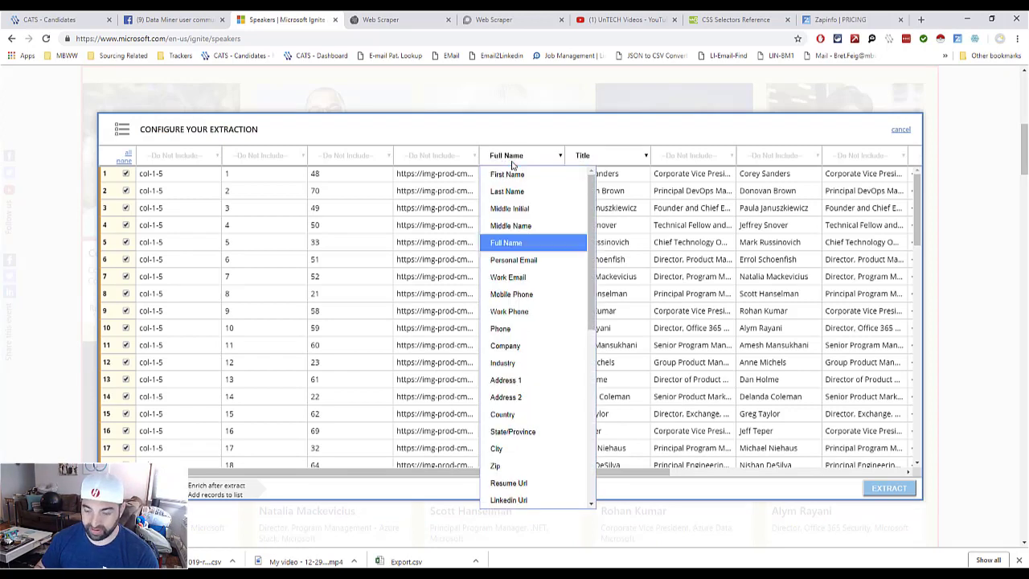
key("Return")
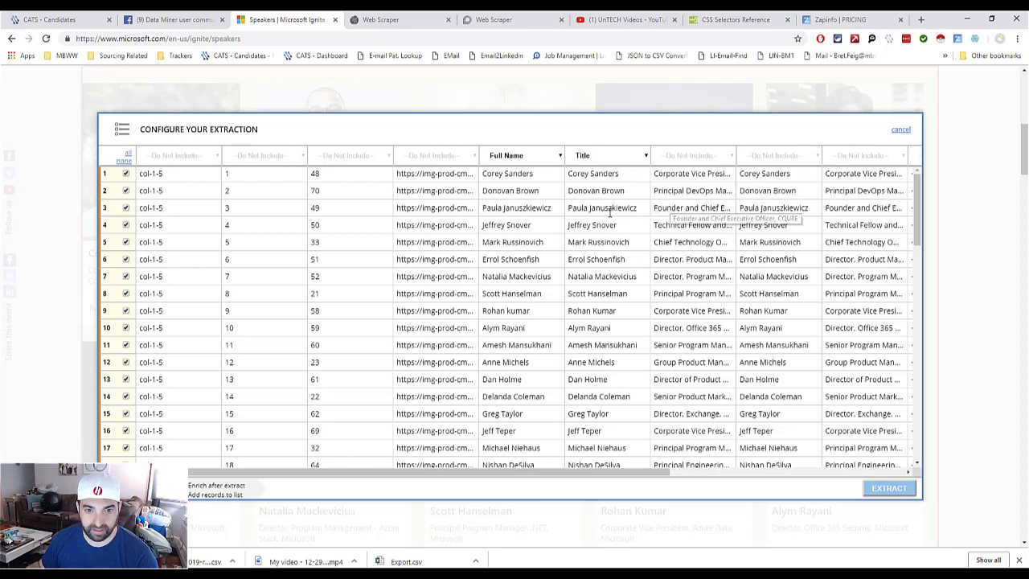
Step: Map the column directly after Full Name to *Combined Title And Company
left_click(646, 156)
scroll(633, 315, "down", 1)
scroll(634, 315, "down", 5)
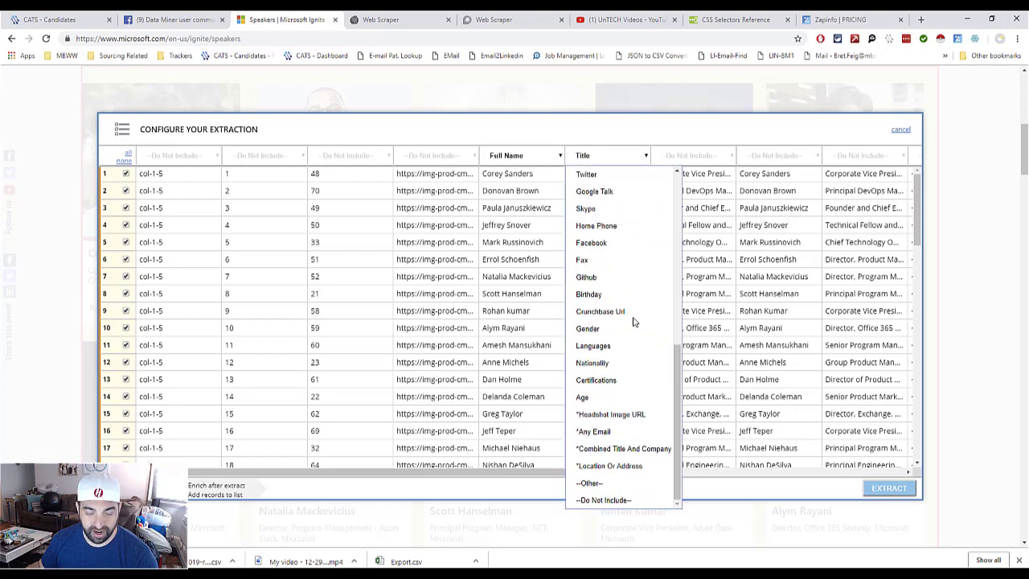
left_click(616, 448)
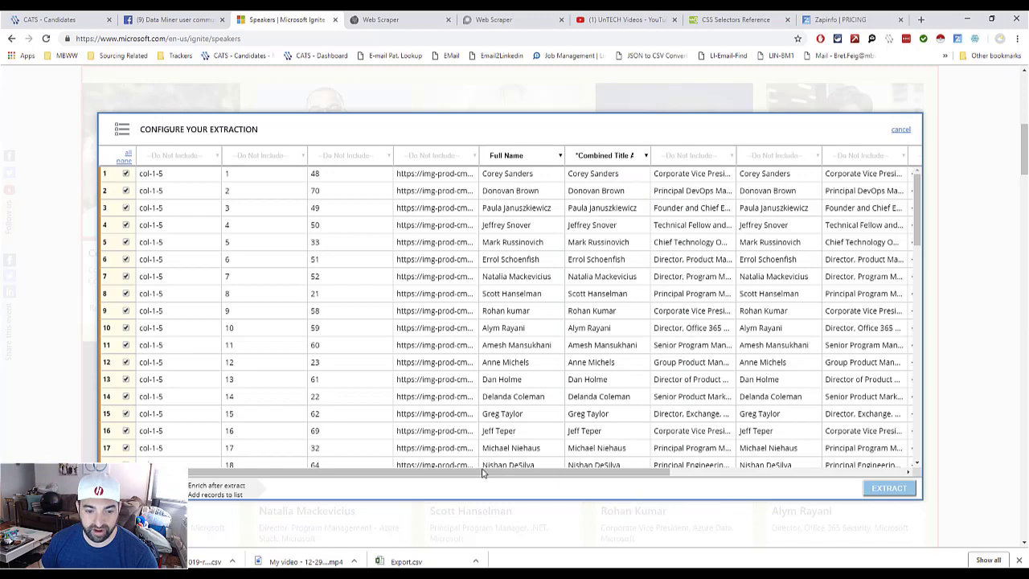
Step: Extract all selected speaker records and open the extracted records
left_click_drag(483, 473, 240, 482)
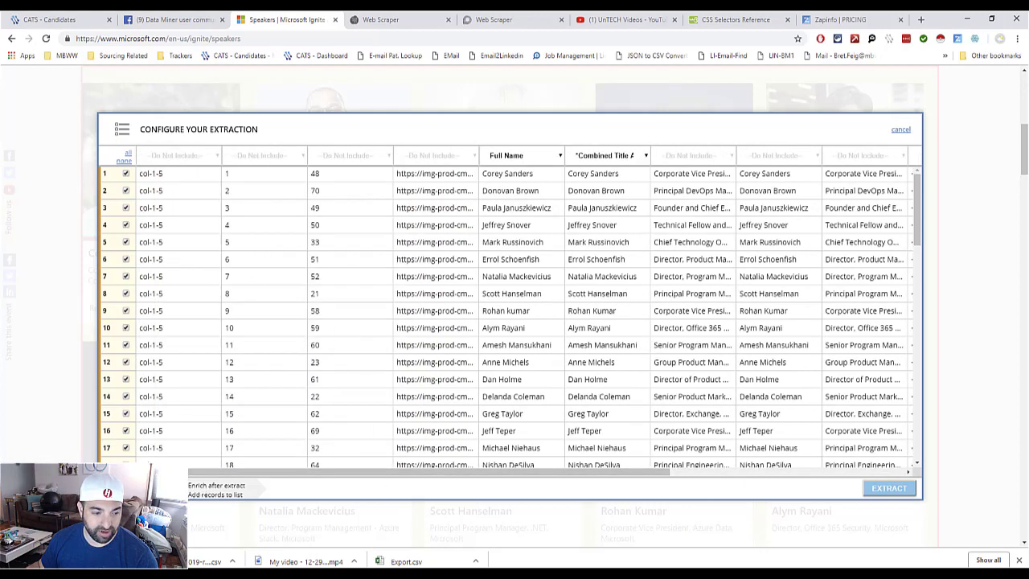
left_click(889, 490)
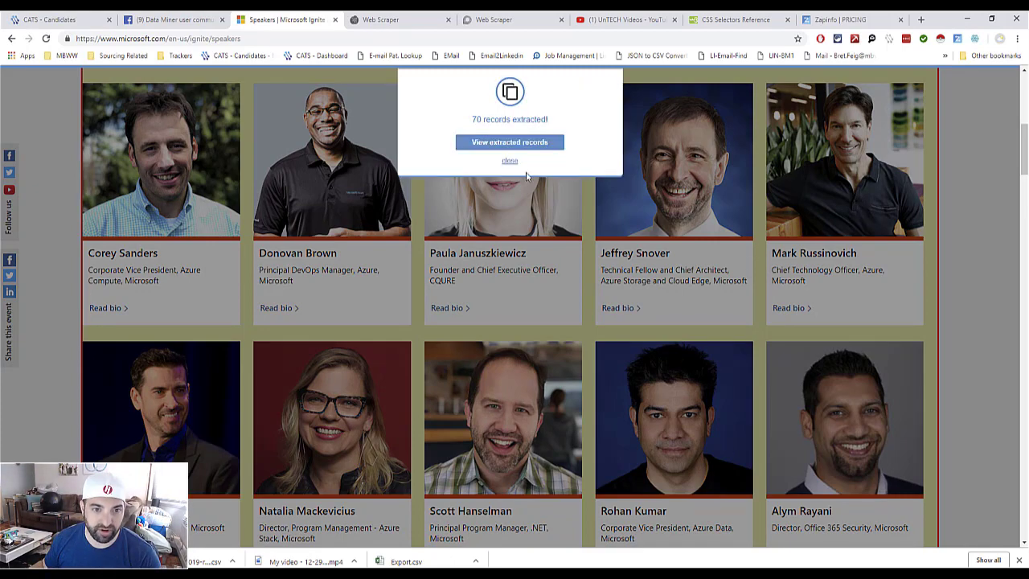
left_click(518, 143)
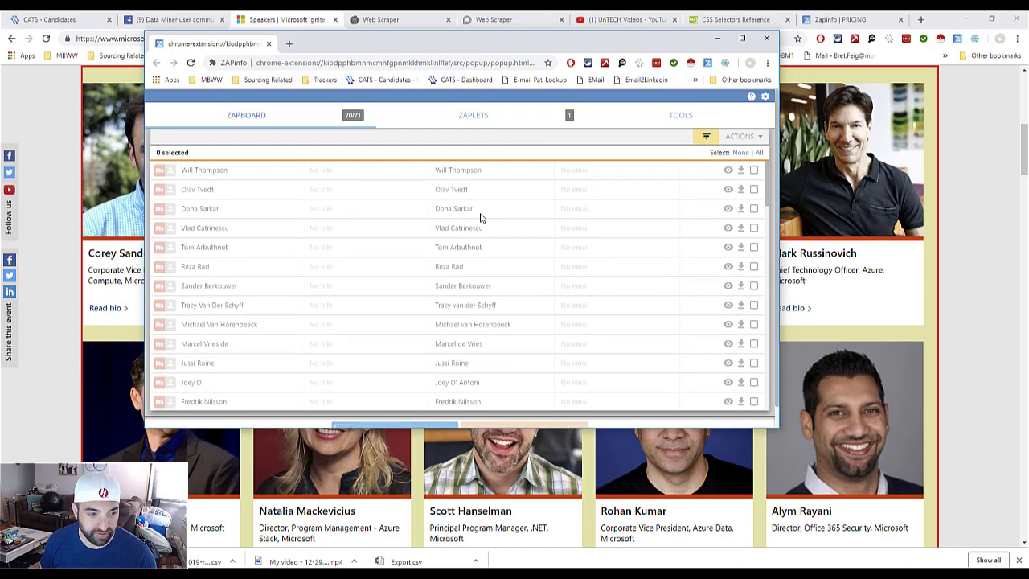
Step: Review the extracted contacts on the Zapboard and check the detail record of one contact
scroll(480, 217, "down", 5)
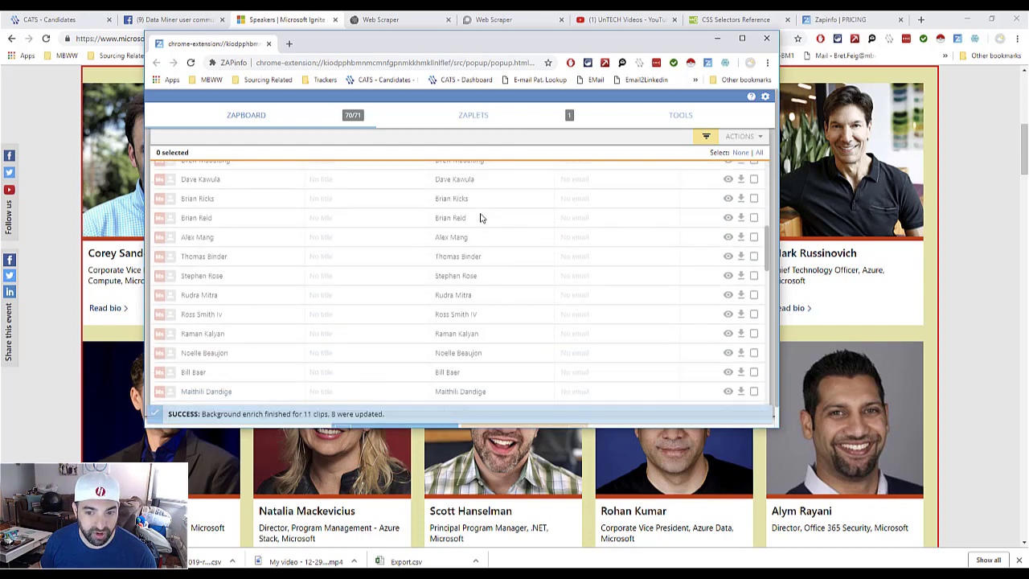
scroll(480, 217, "down", 10)
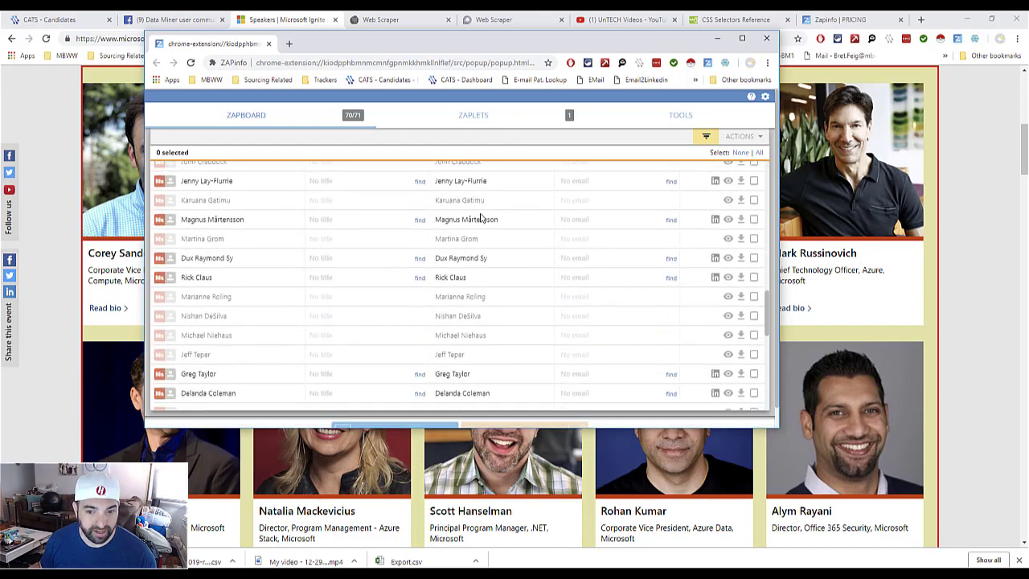
scroll(480, 217, "down", 2)
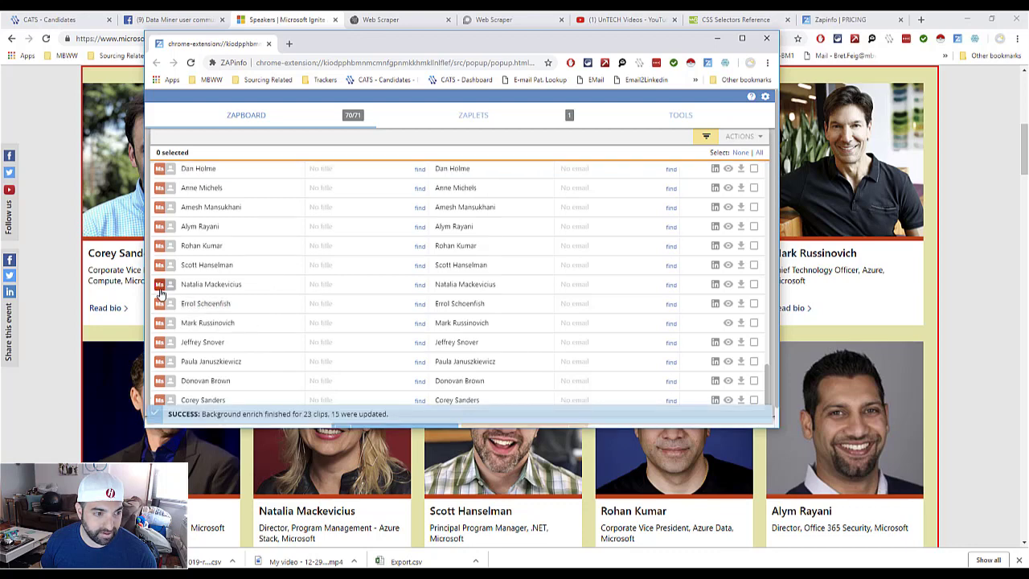
scroll(160, 294, "up", 2)
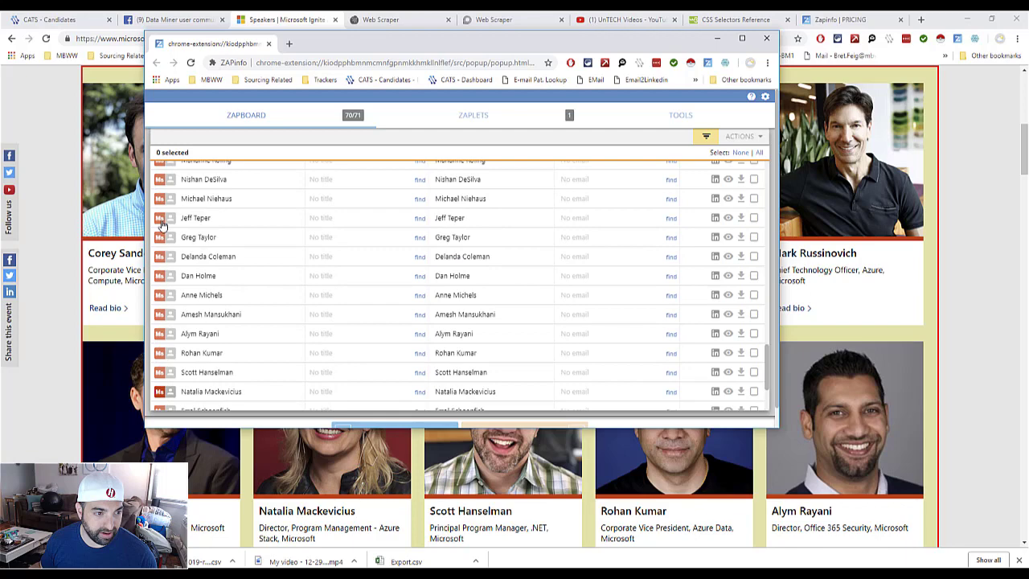
scroll(160, 216, "up", 2)
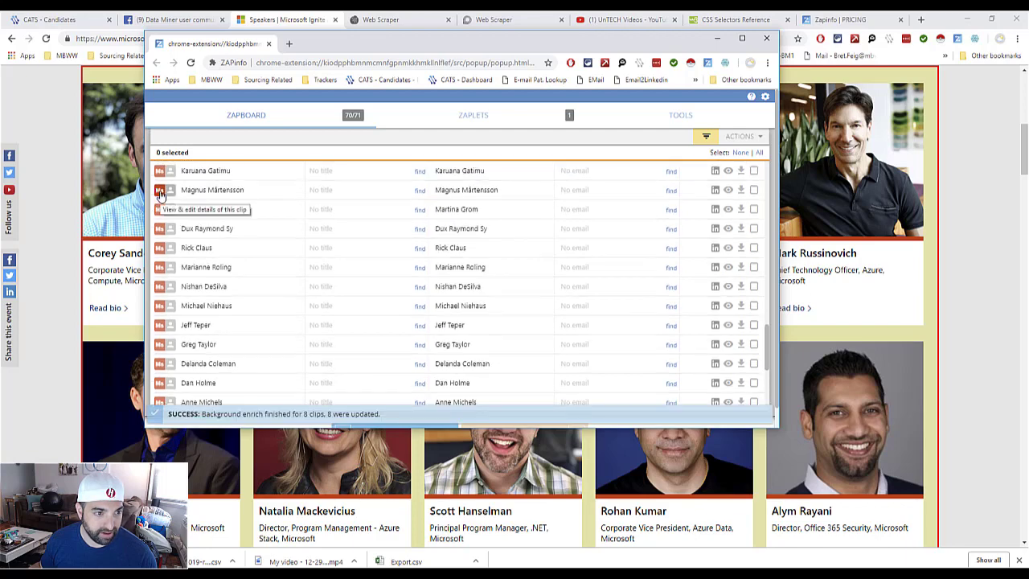
scroll(238, 258, "up", 2)
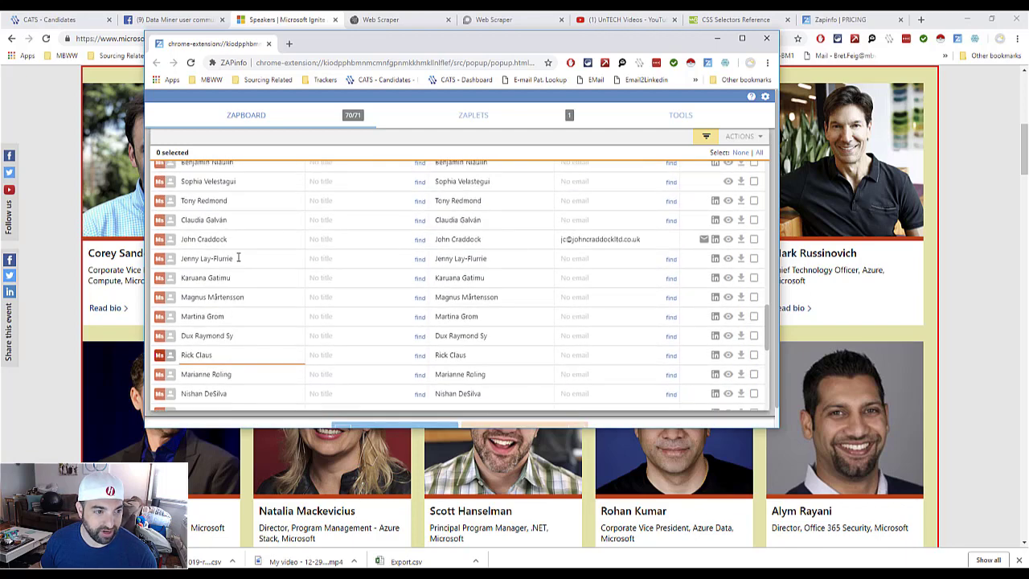
scroll(239, 257, "up", 7)
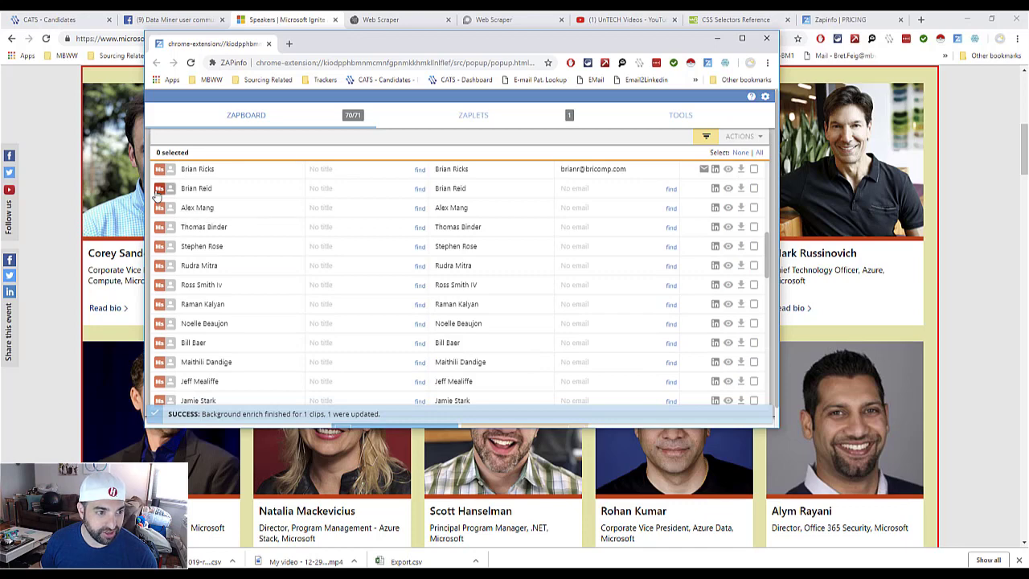
left_click(157, 194)
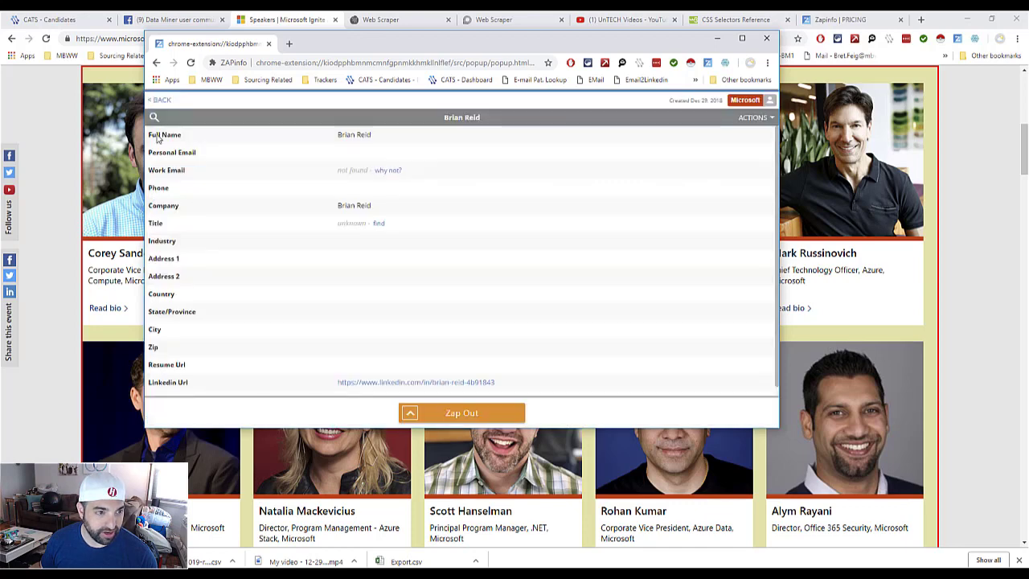
left_click(161, 100)
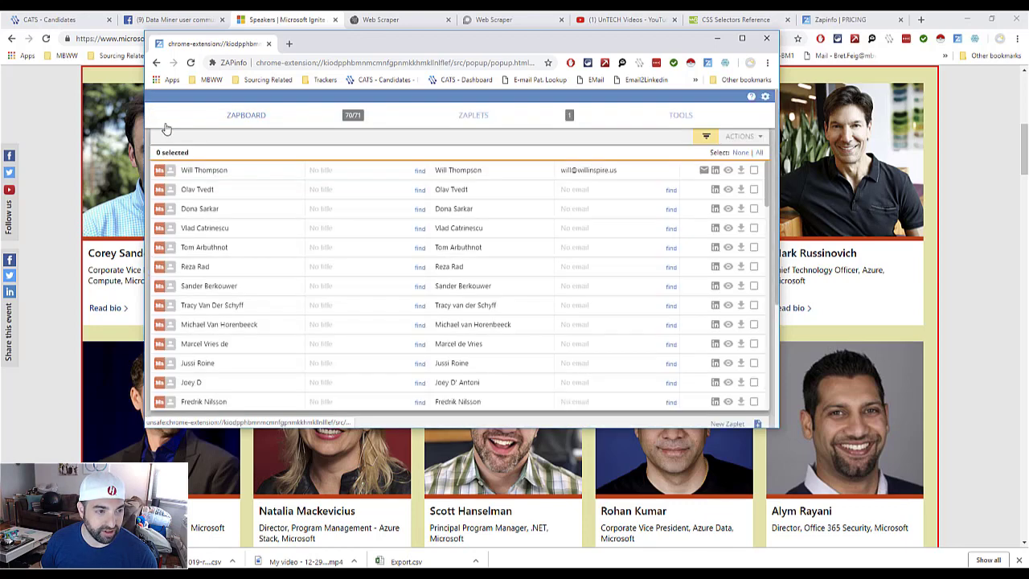
Step: Maximize the Zapboard window and examine the email, title, company and LinkedIn data across the full contact list
left_click(739, 39)
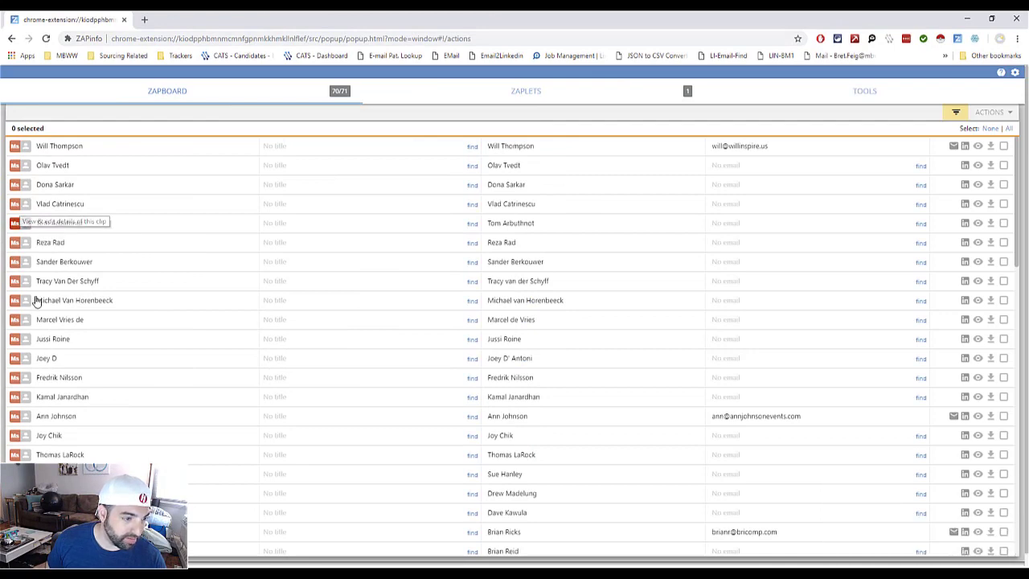
scroll(20, 342, "down", 5)
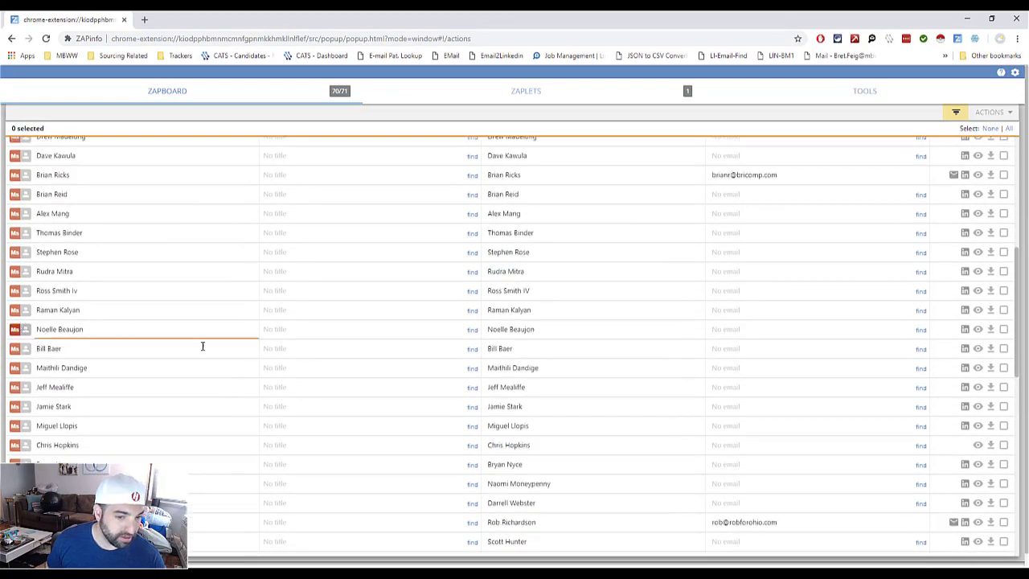
scroll(268, 360, "up", 5)
scroll(271, 359, "up", 1)
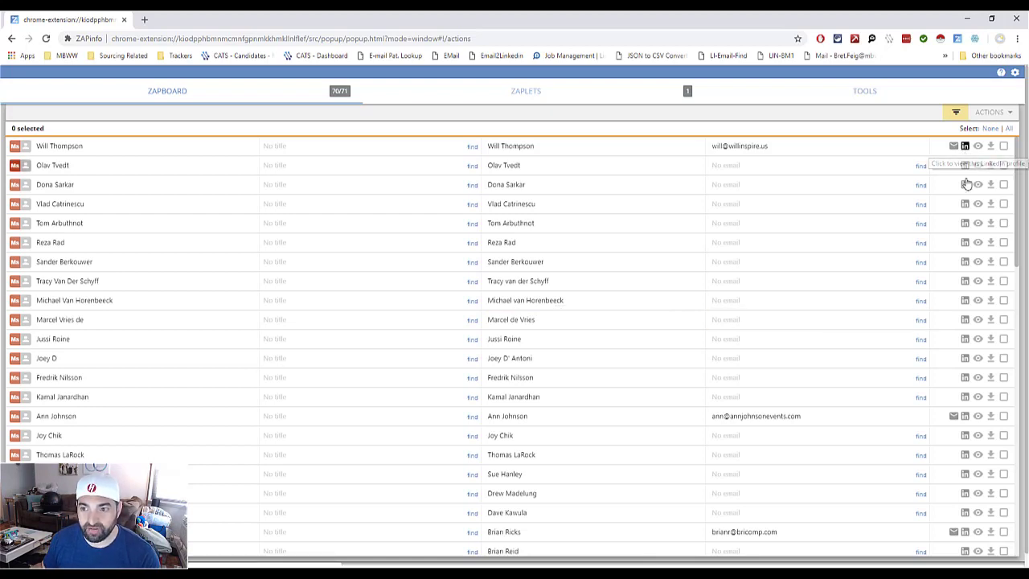
scroll(945, 297, "down", 5)
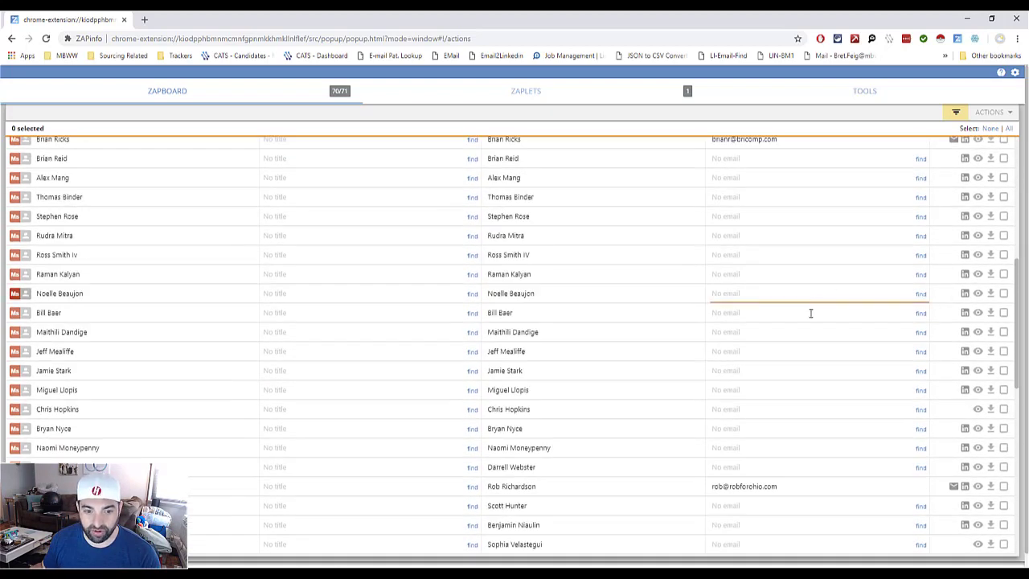
scroll(920, 293, "up", 5)
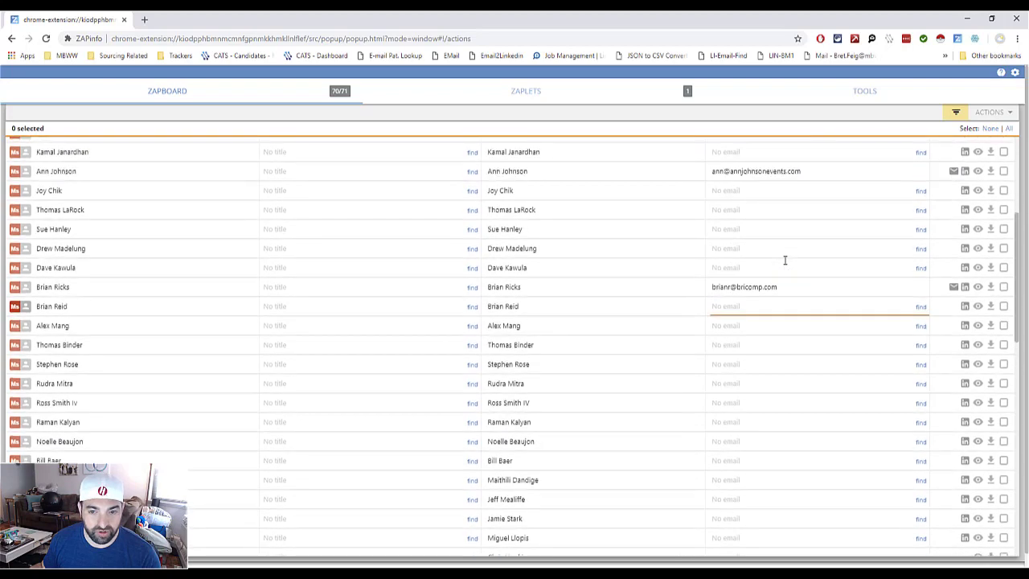
scroll(784, 259, "up", 3)
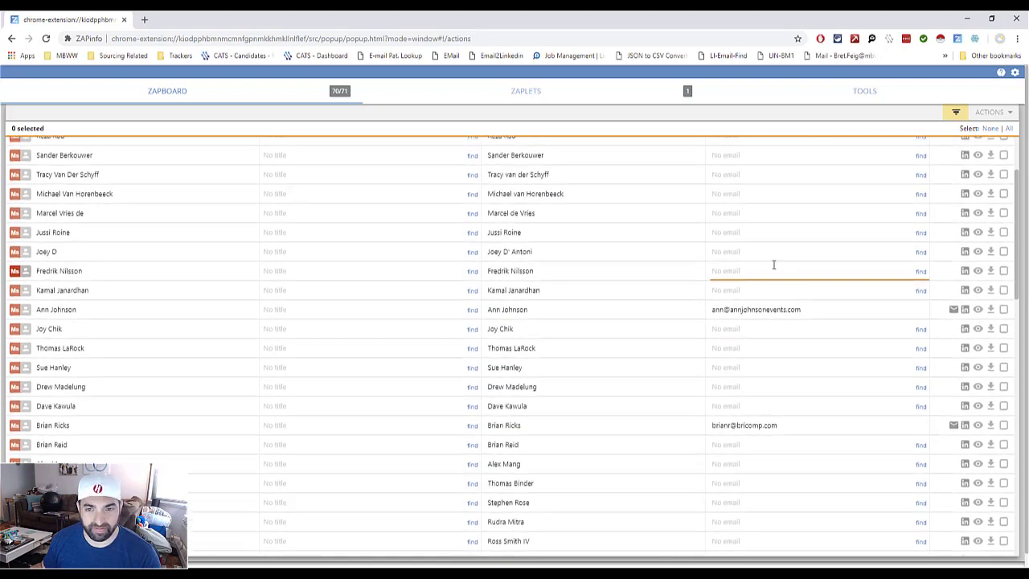
scroll(772, 266, "up", 3)
scroll(769, 269, "down", 9)
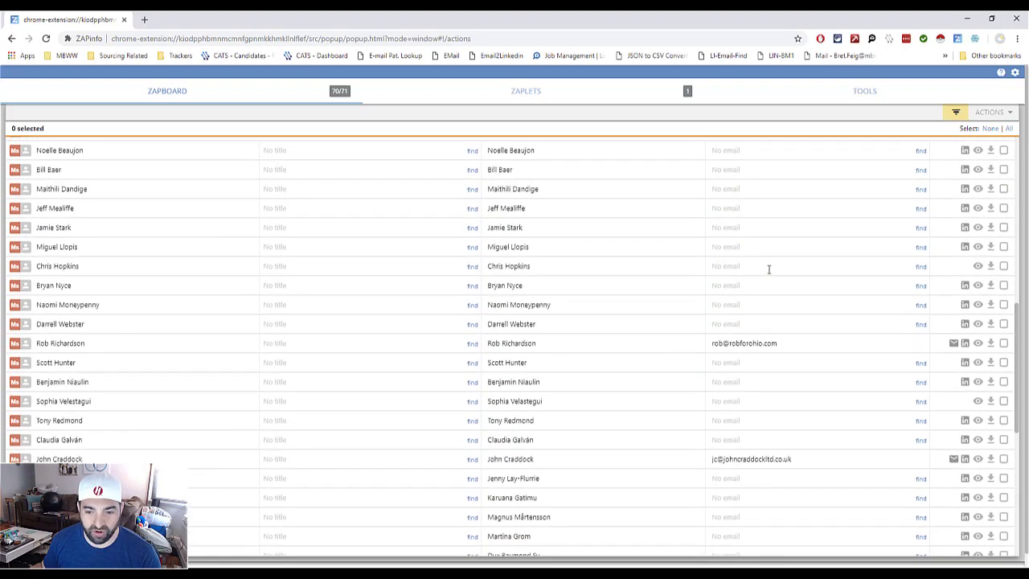
scroll(769, 269, "down", 3)
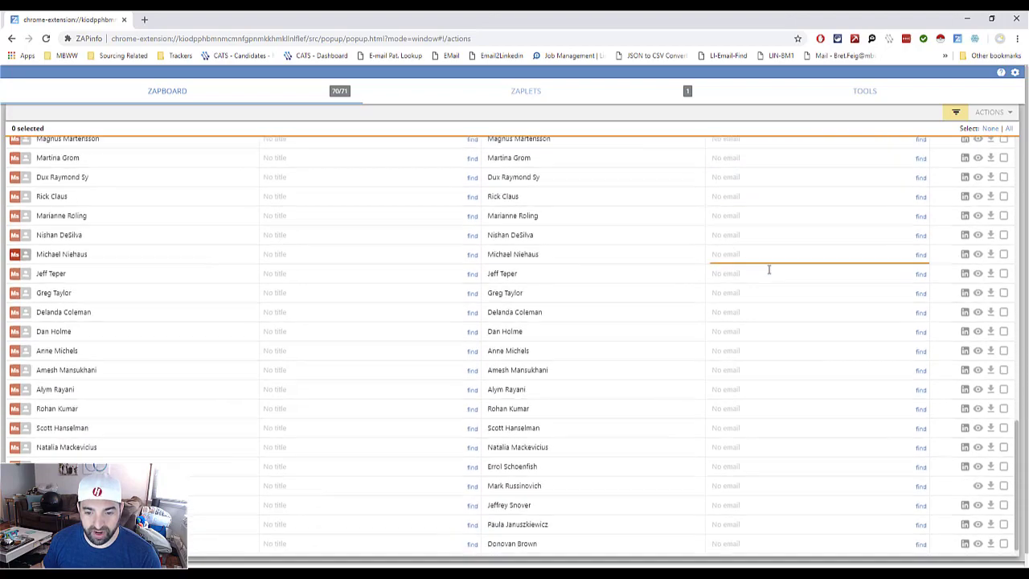
scroll(769, 269, "up", 1)
scroll(768, 269, "up", 12)
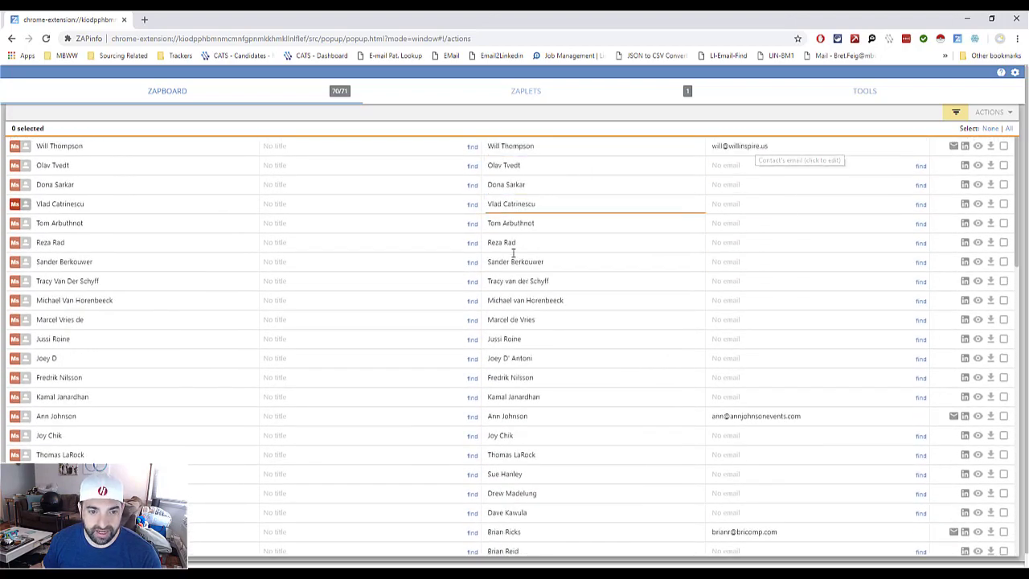
Step: Open the second contact's detail record, check the linked LinkedIn profile for accuracy, and return to the contact list
left_click(977, 166)
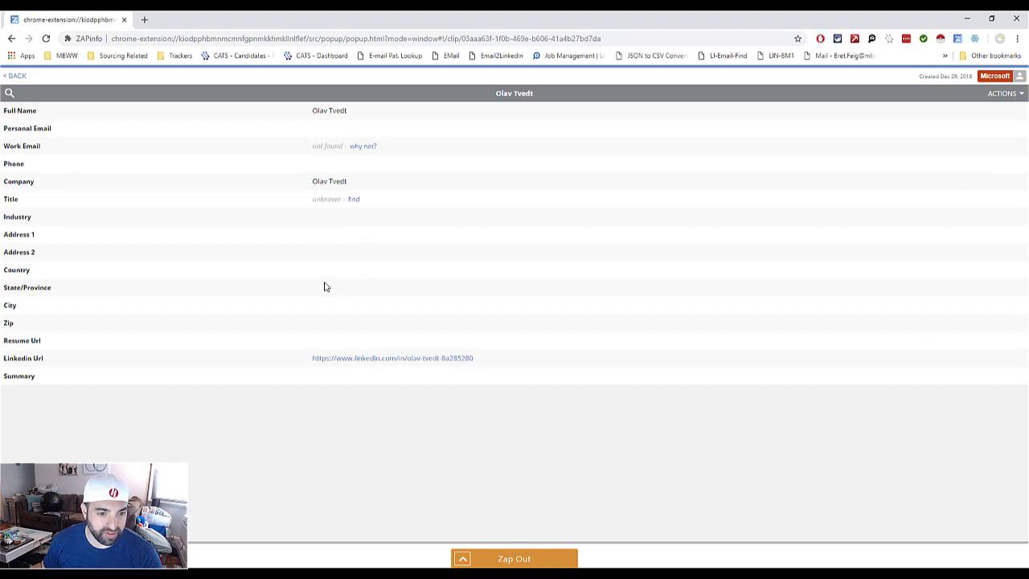
left_click(384, 358)
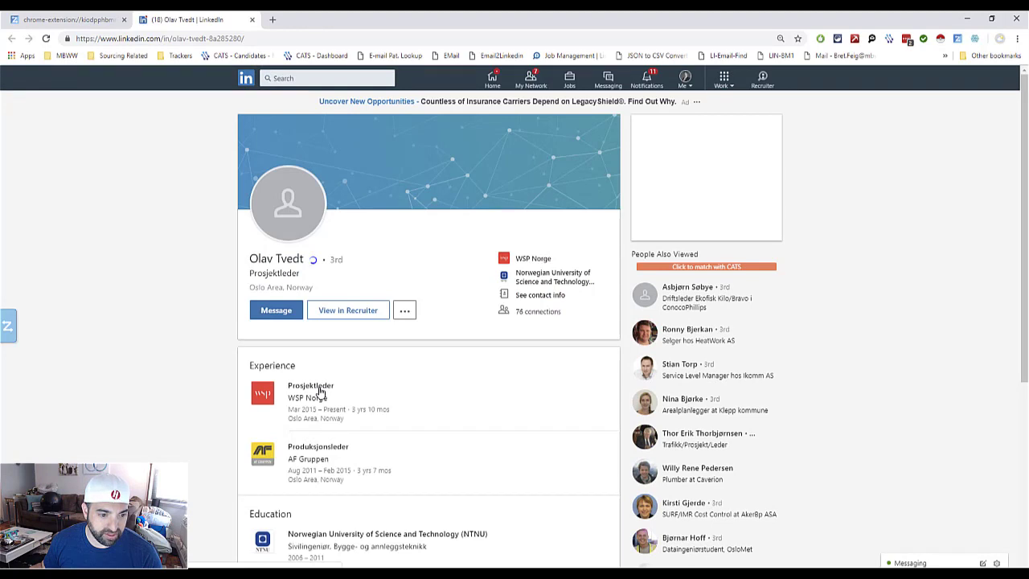
left_click(99, 20)
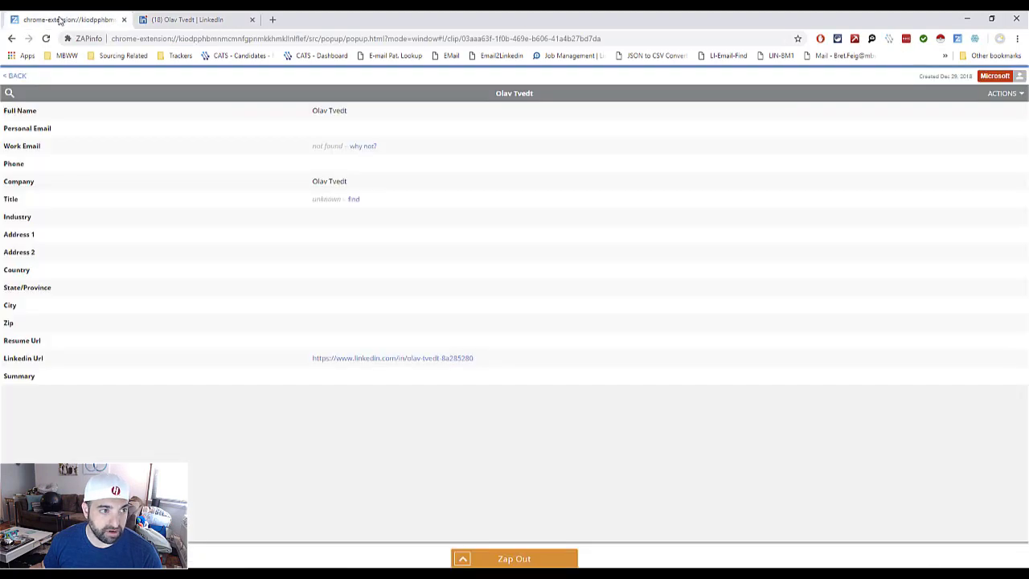
left_click(18, 76)
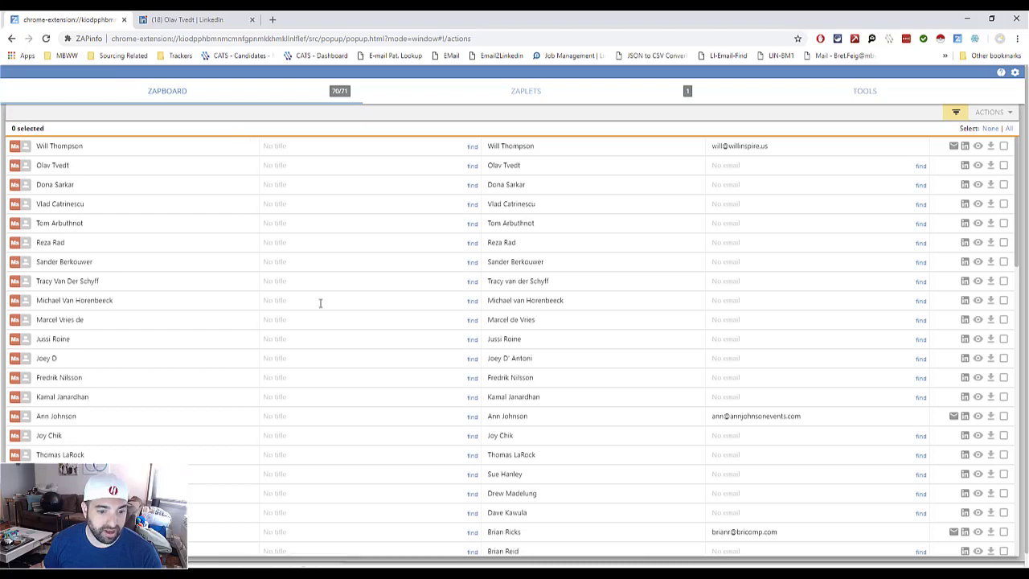
Step: Open the detail record of a contact further down the list, compare it with the linked LinkedIn profile, and return to the list
scroll(384, 485, "down", 3)
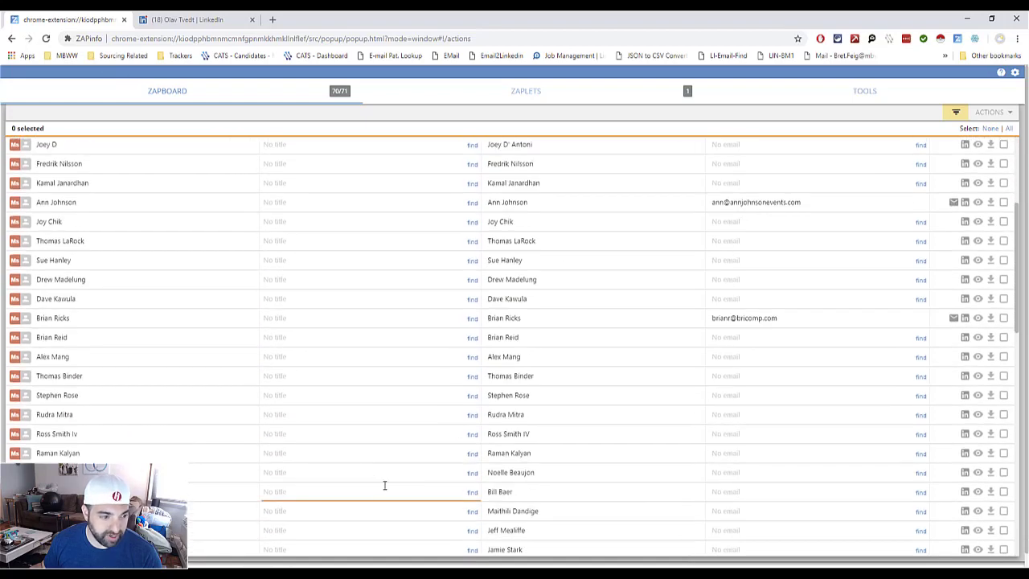
scroll(384, 485, "down", 6)
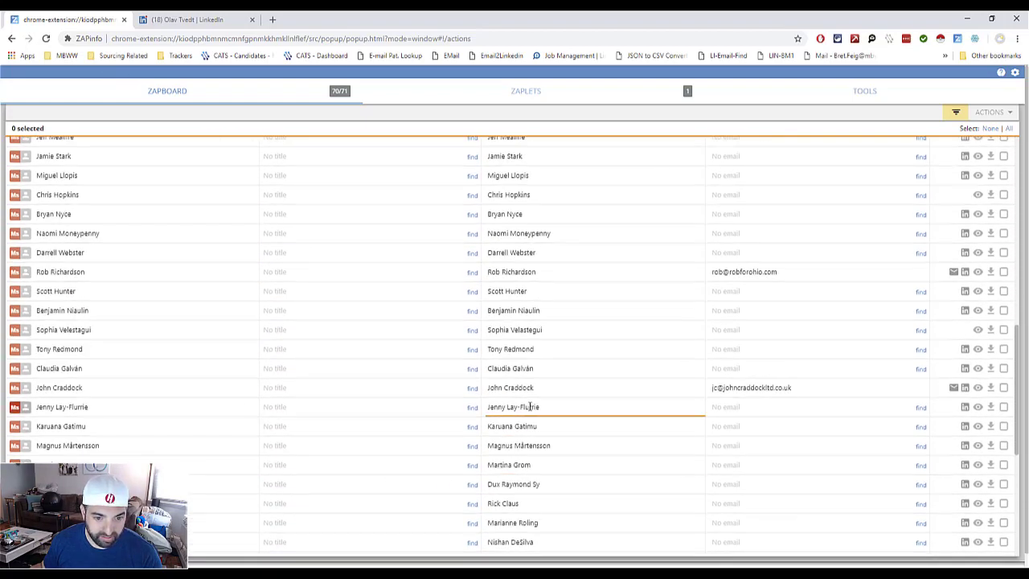
left_click(977, 408)
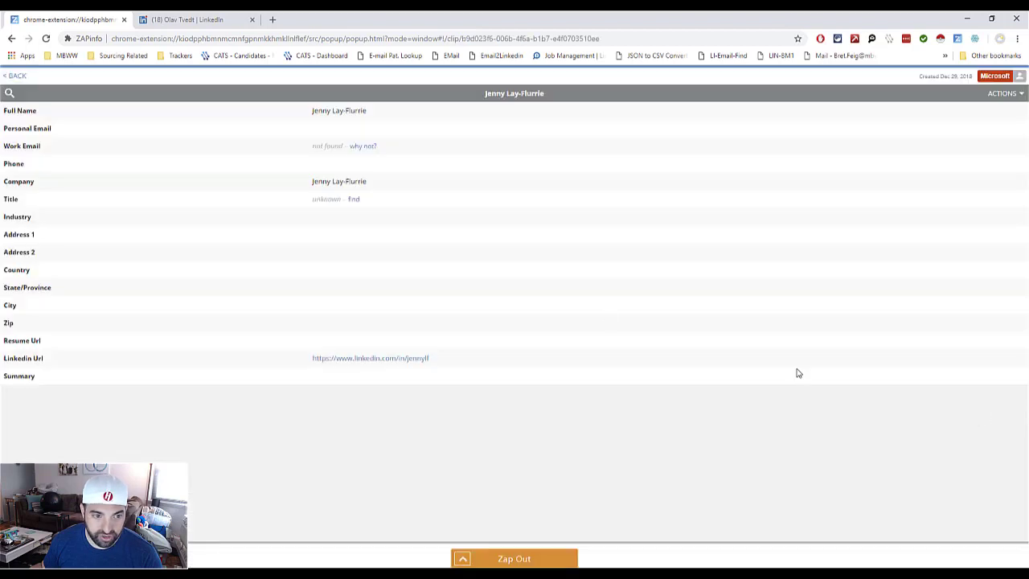
left_click(404, 359)
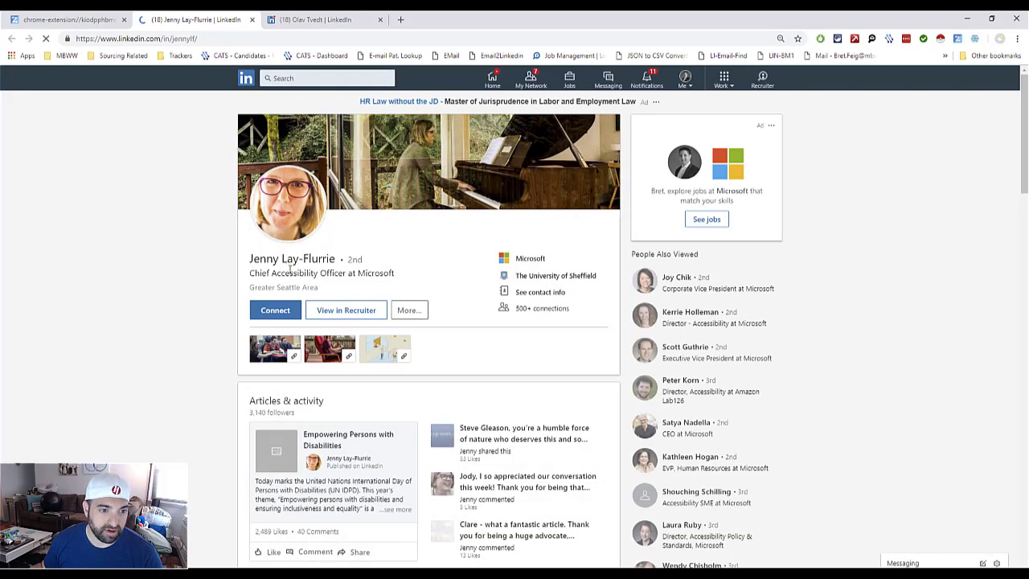
scroll(366, 286, "down", 2)
scroll(365, 285, "down", 1)
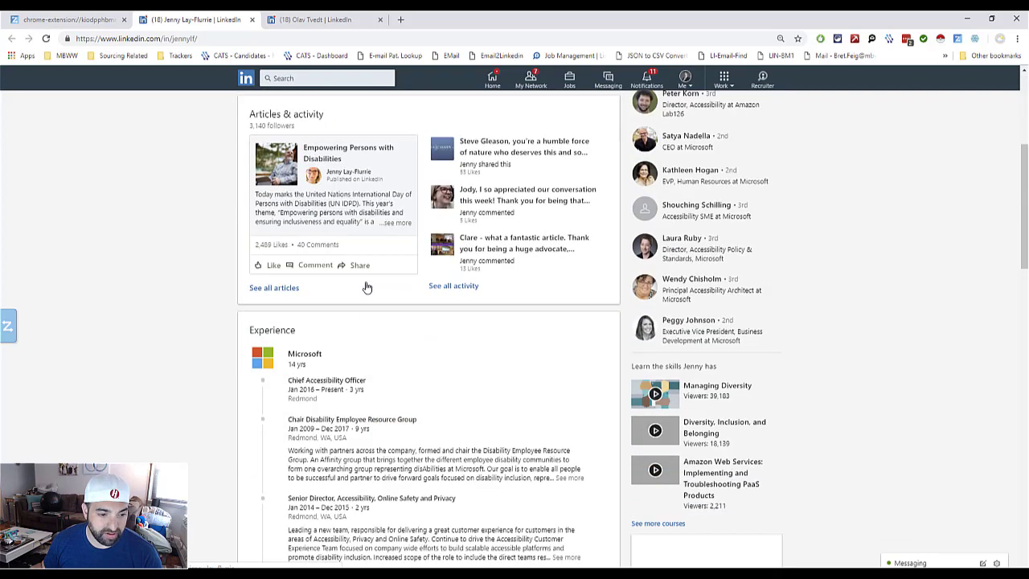
scroll(363, 287, "up", 3)
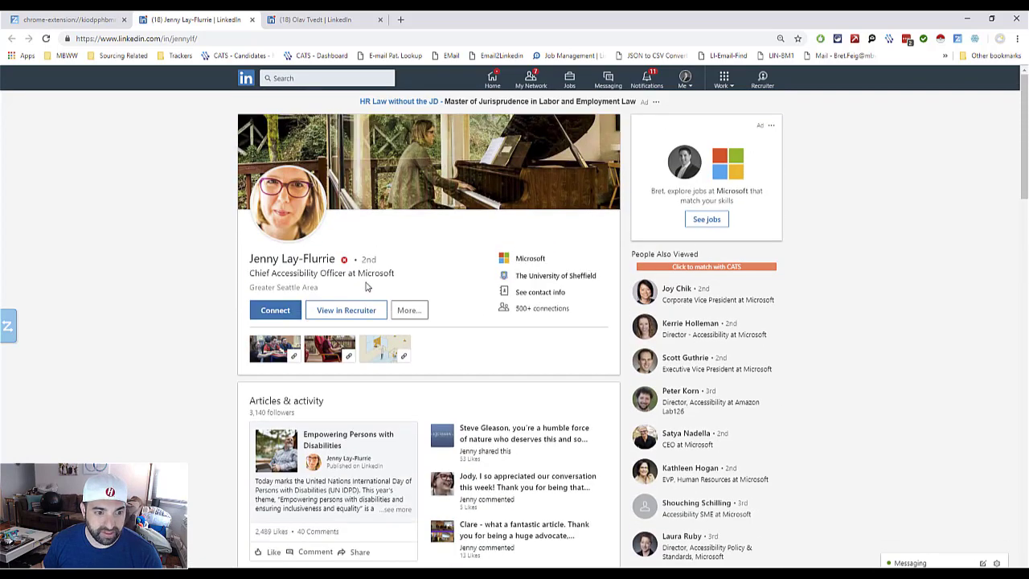
left_click(88, 20)
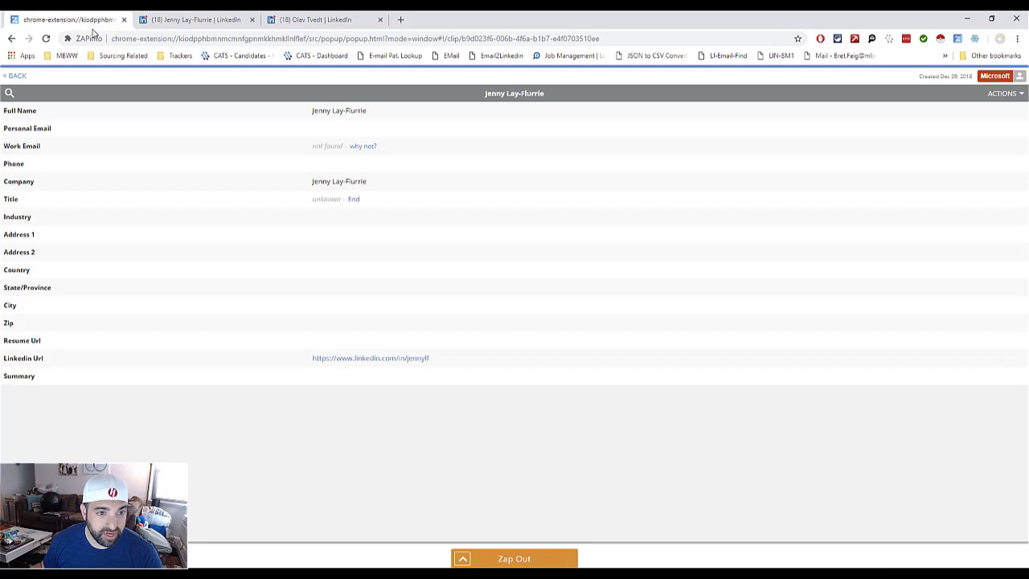
left_click(14, 76)
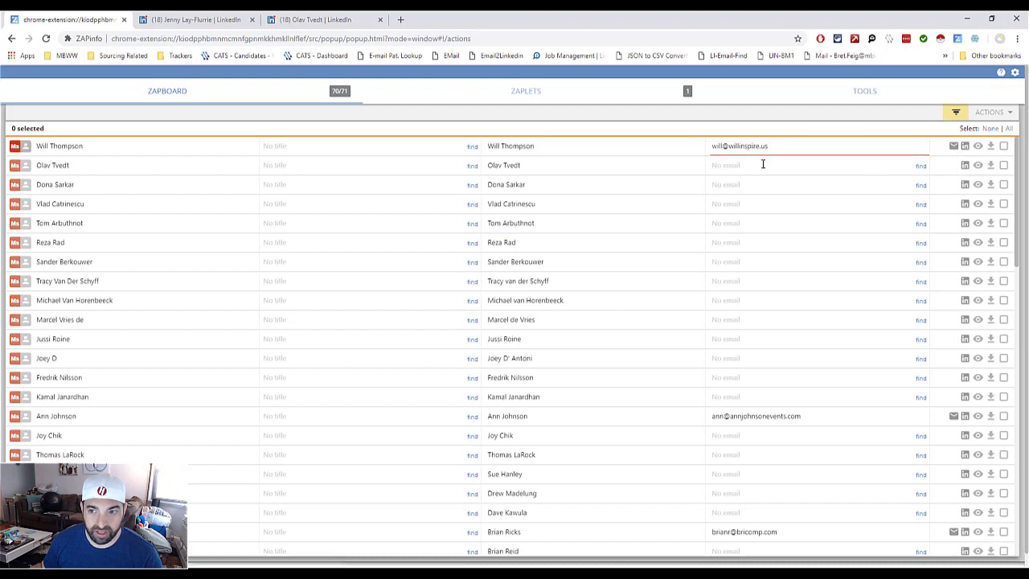
Step: Get the full LinkedIn profiles of the first three contacts, with a 4-second wait between page loads and record enrichment enabled
left_click(1003, 145)
left_click(1003, 165)
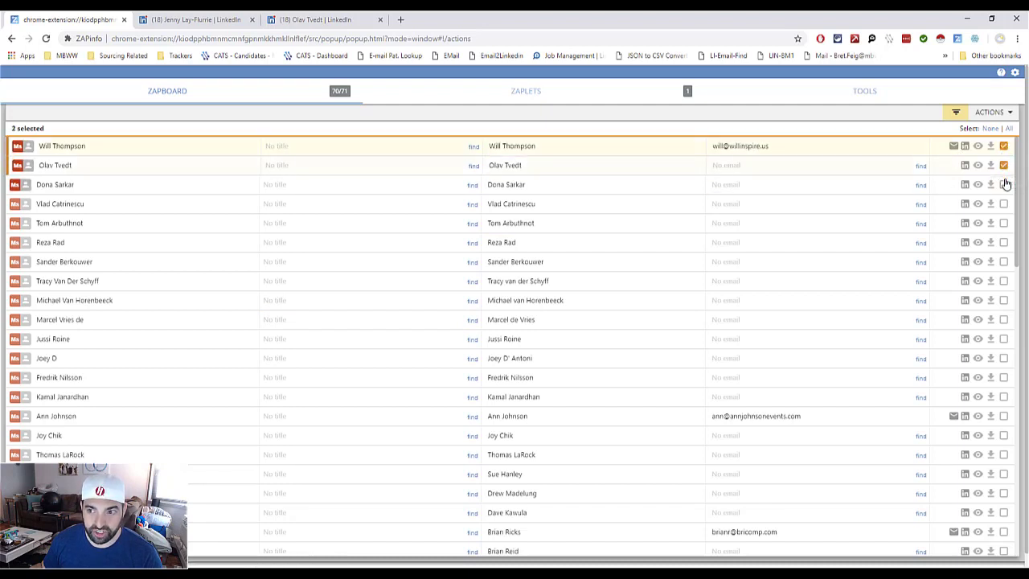
left_click(1003, 184)
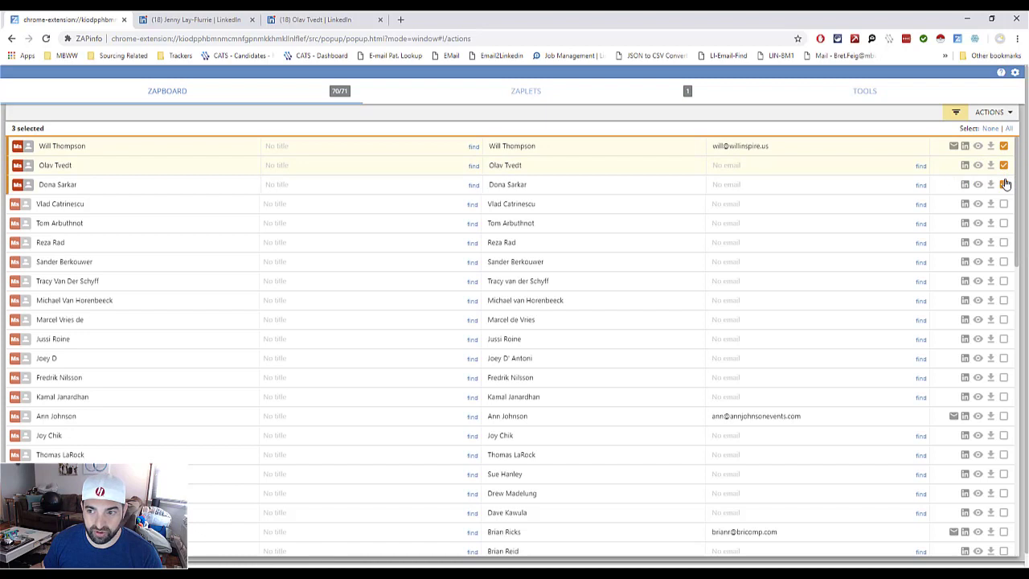
left_click(1001, 114)
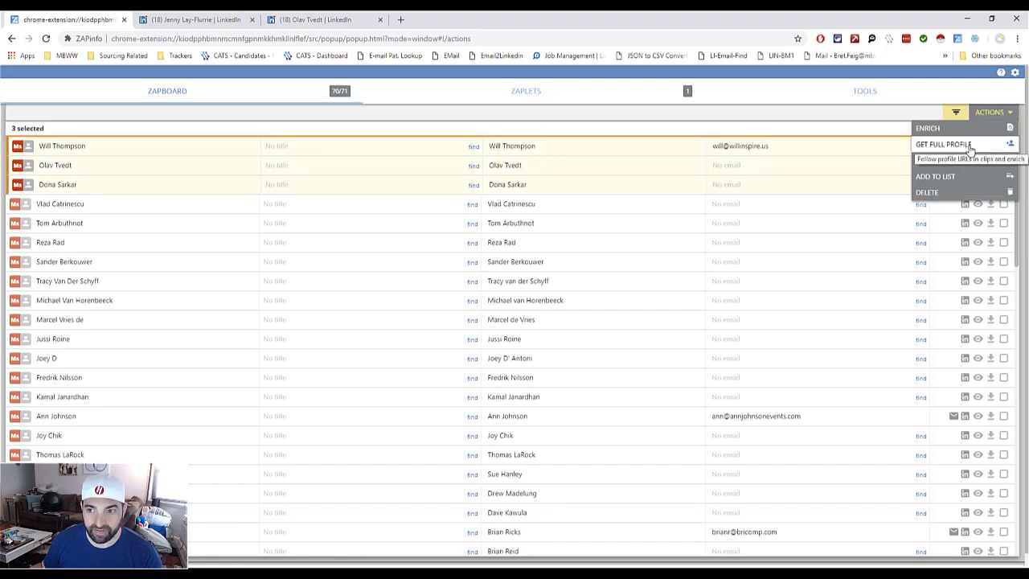
left_click(944, 145)
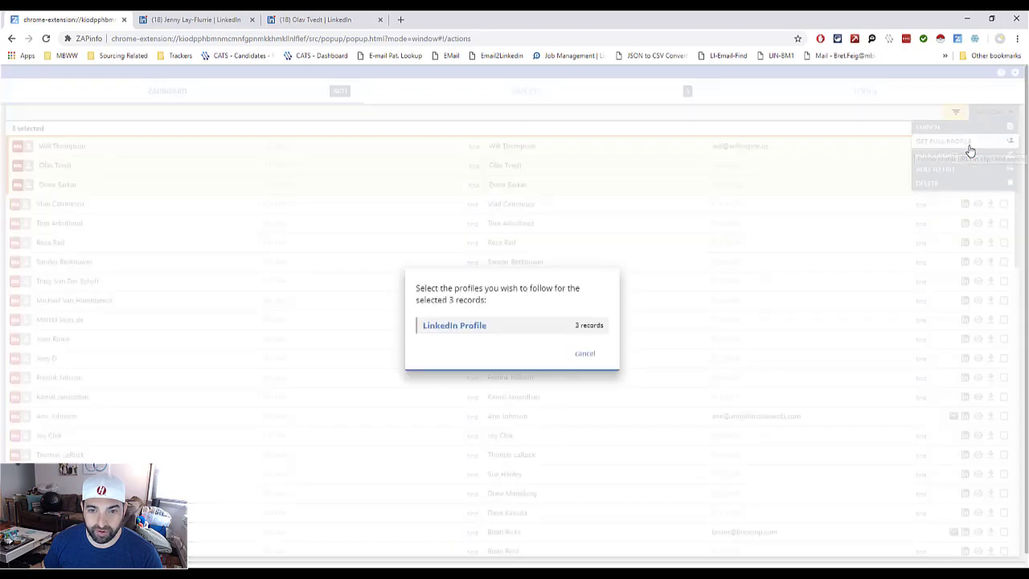
left_click(434, 331)
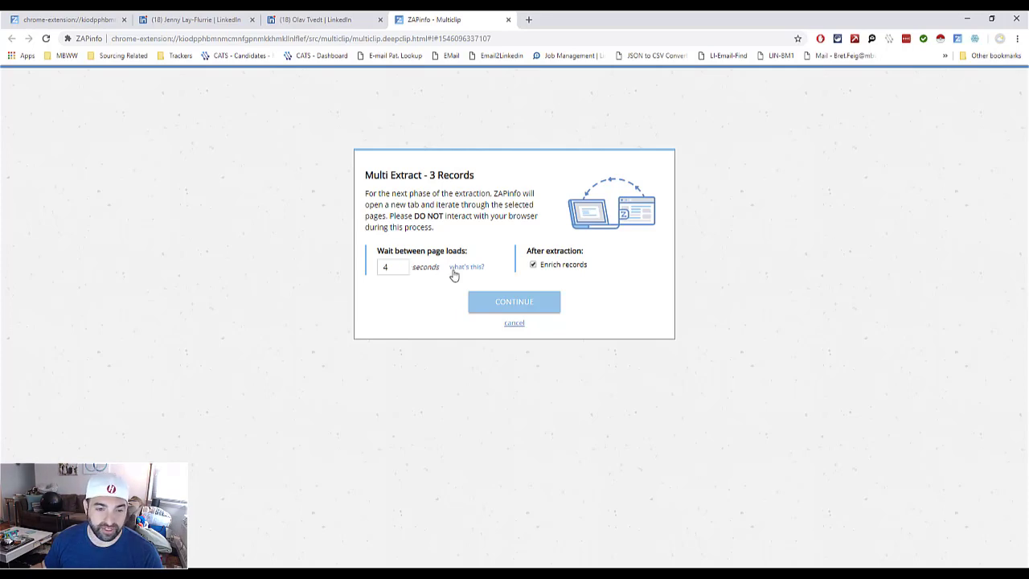
left_click(490, 301)
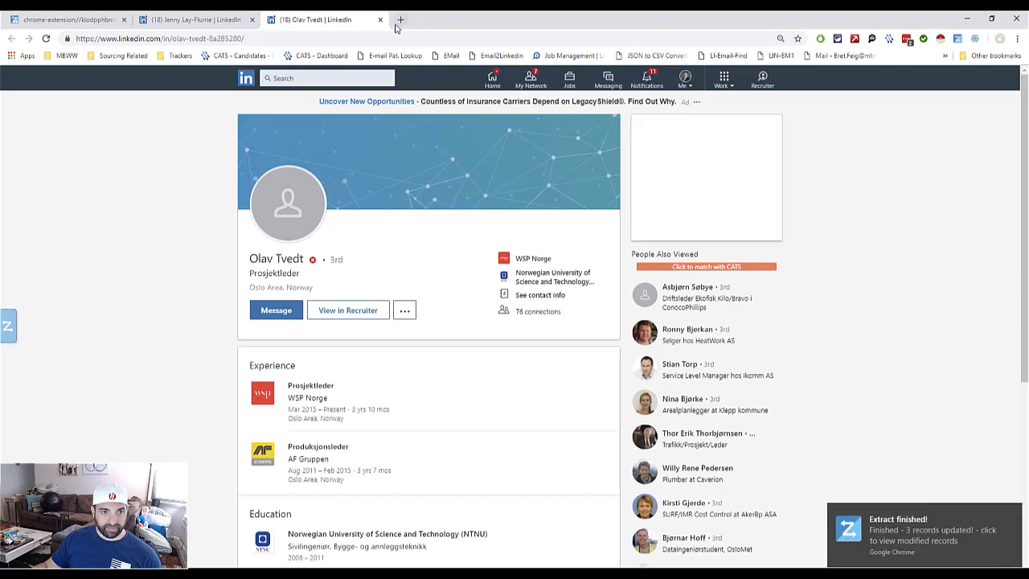
Step: Review the first contact's updated record, including location, summary, skills, work experience and education, and return to the contact list
left_click(105, 22)
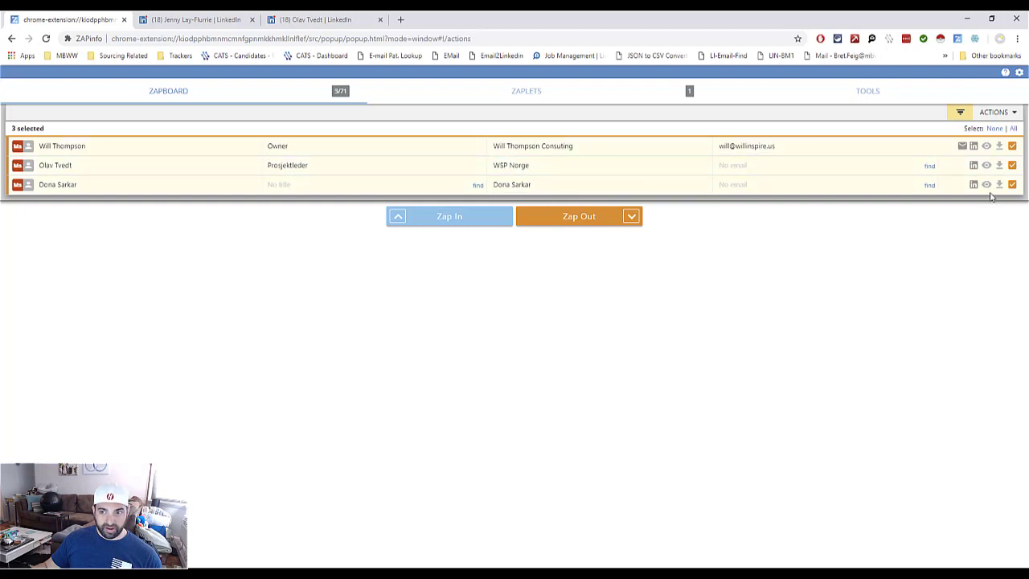
left_click(986, 146)
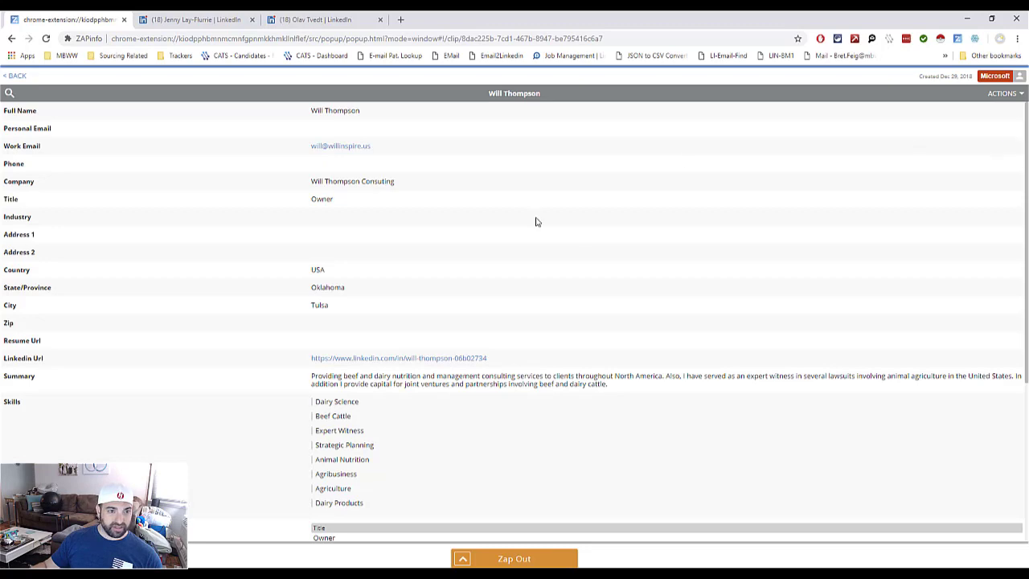
scroll(388, 164, "down", 5)
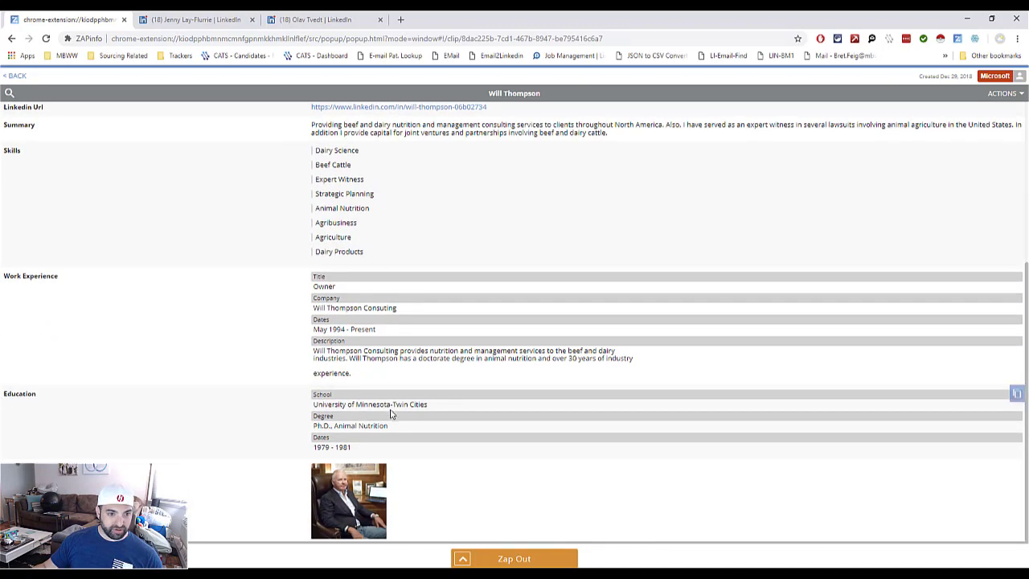
scroll(392, 414, "up", 2)
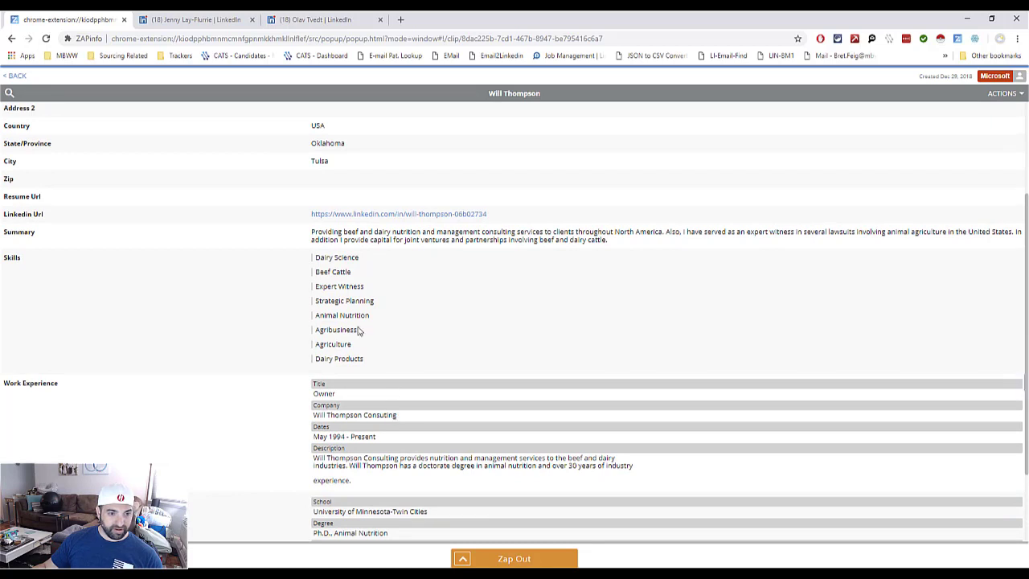
scroll(359, 331, "up", 3)
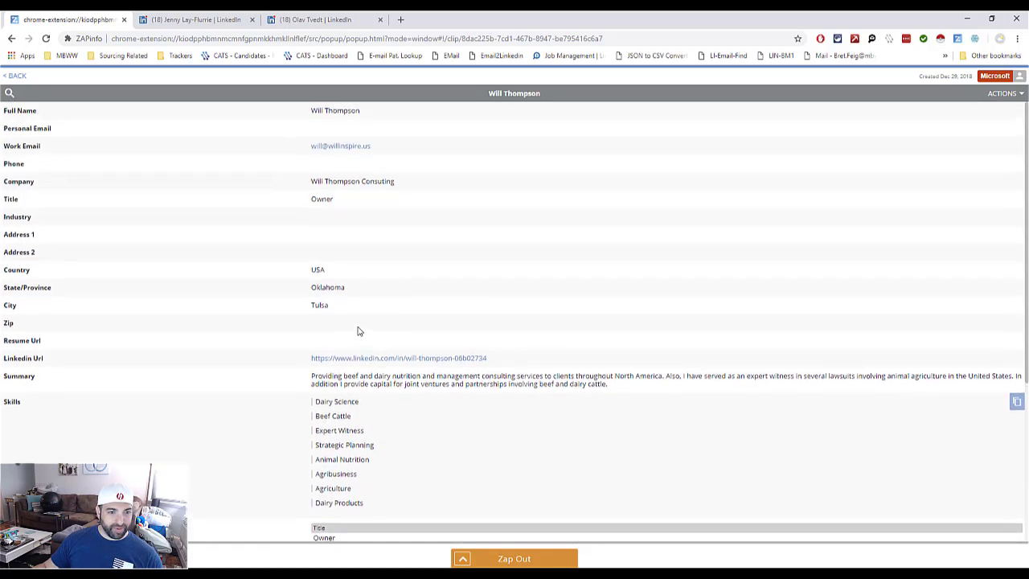
scroll(356, 329, "down", 2)
scroll(353, 318, "down", 1)
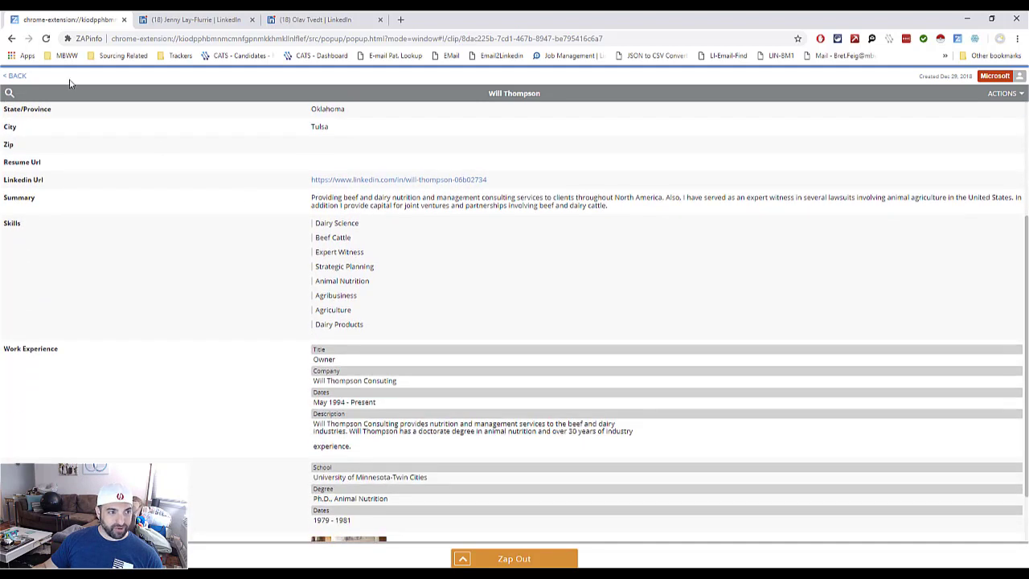
left_click(16, 76)
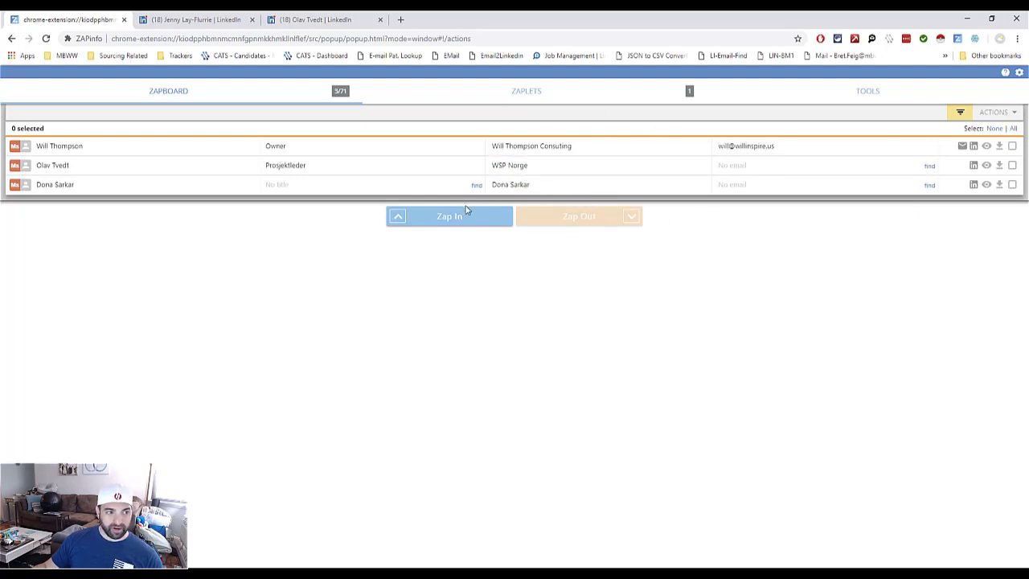
Step: Reopen the first contact's detail record and look the contact up on TruePeopleSearch
left_click(1012, 145)
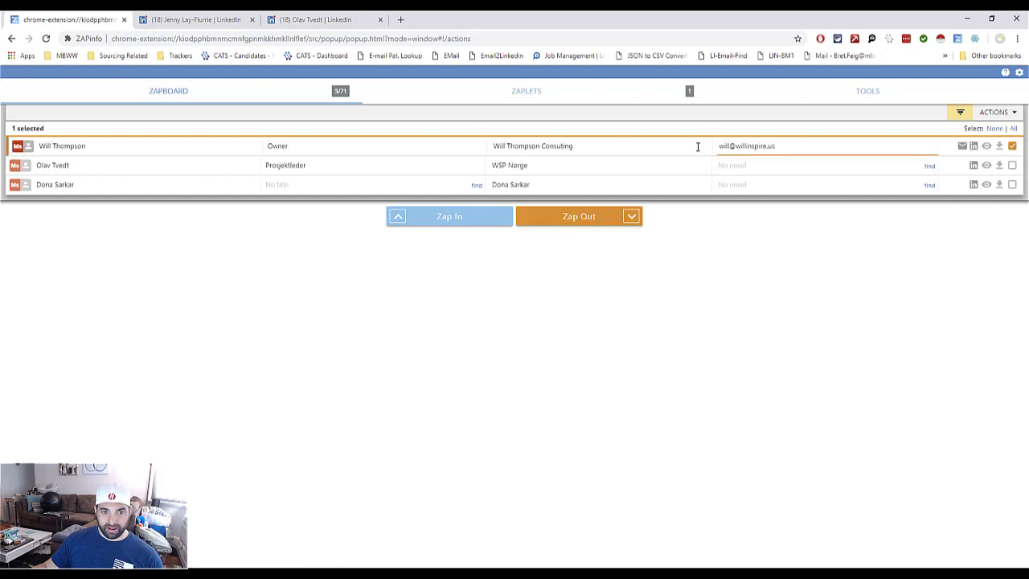
left_click(59, 145)
left_click(986, 147)
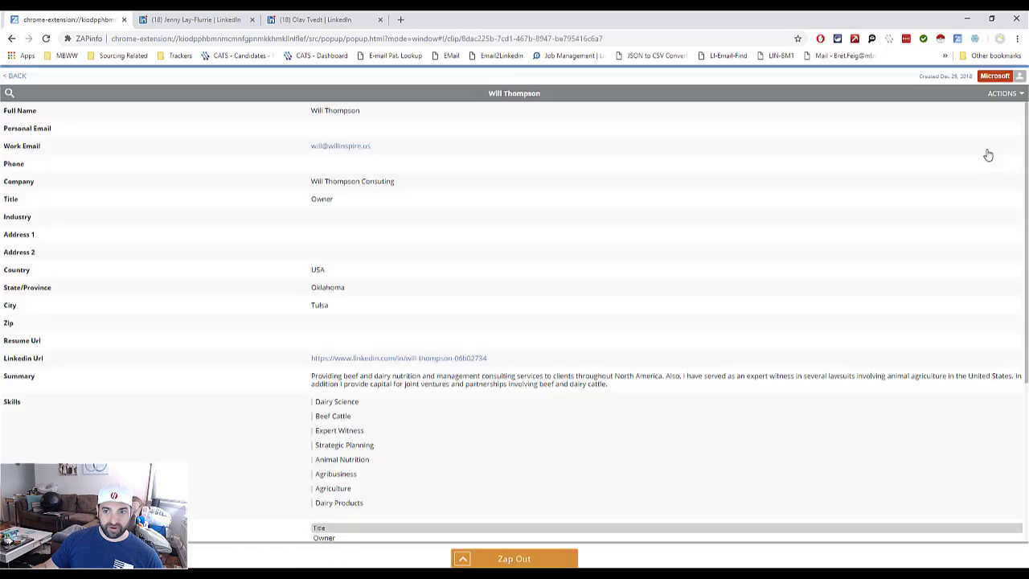
left_click(11, 96)
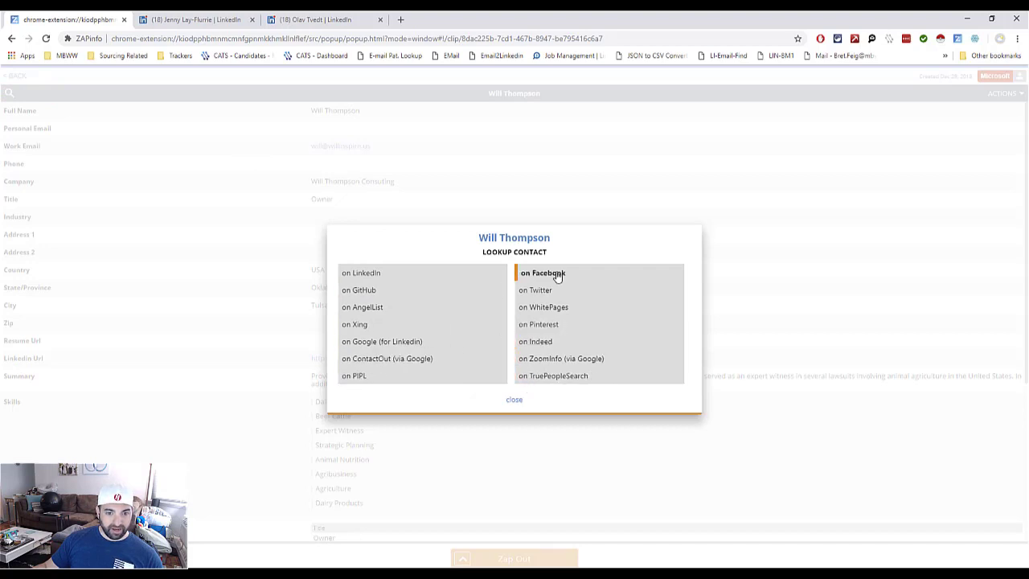
left_click(530, 377)
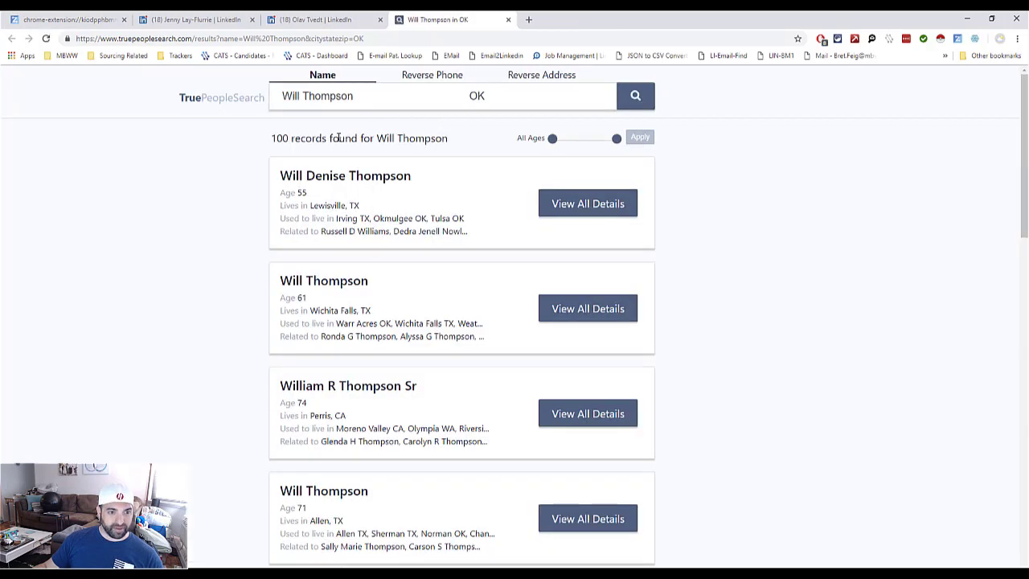
Step: Open the full details of the first TruePeopleSearch result and extract them with ZAPinfo
left_click(555, 204)
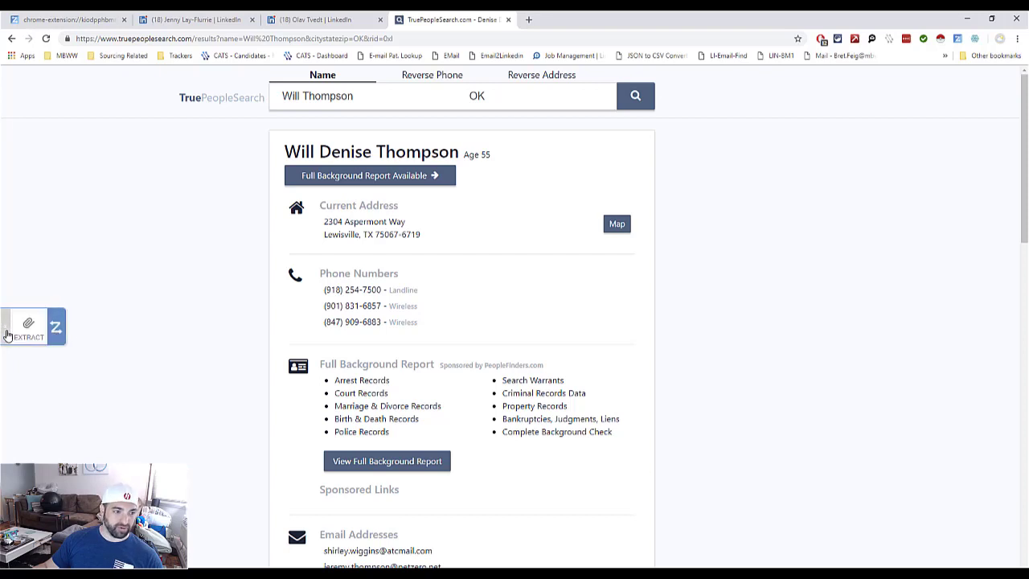
left_click(26, 325)
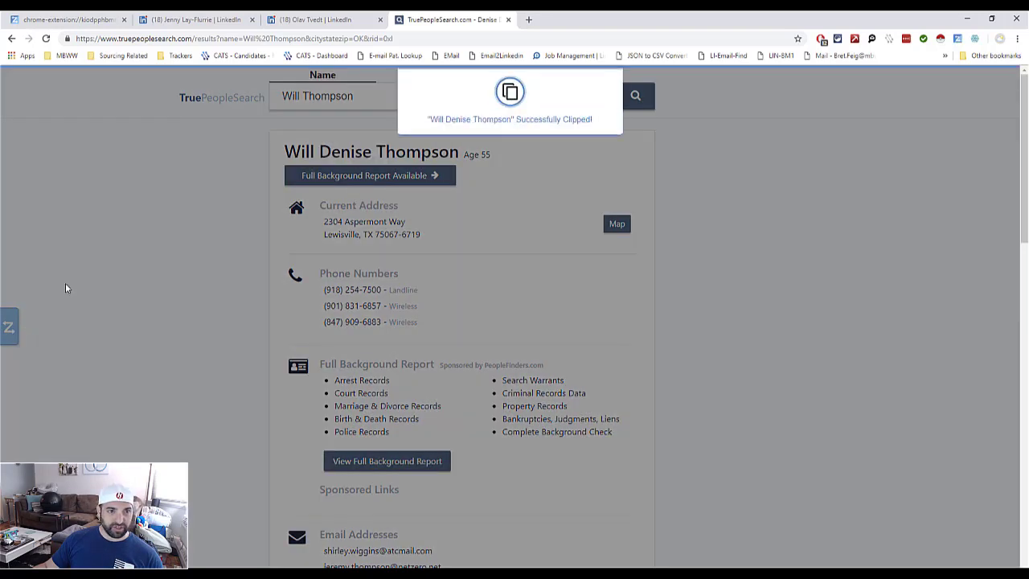
Step: Check the first contact's ZAPinfo record for newly added contact details and return to the Zapboard list
left_click(103, 17)
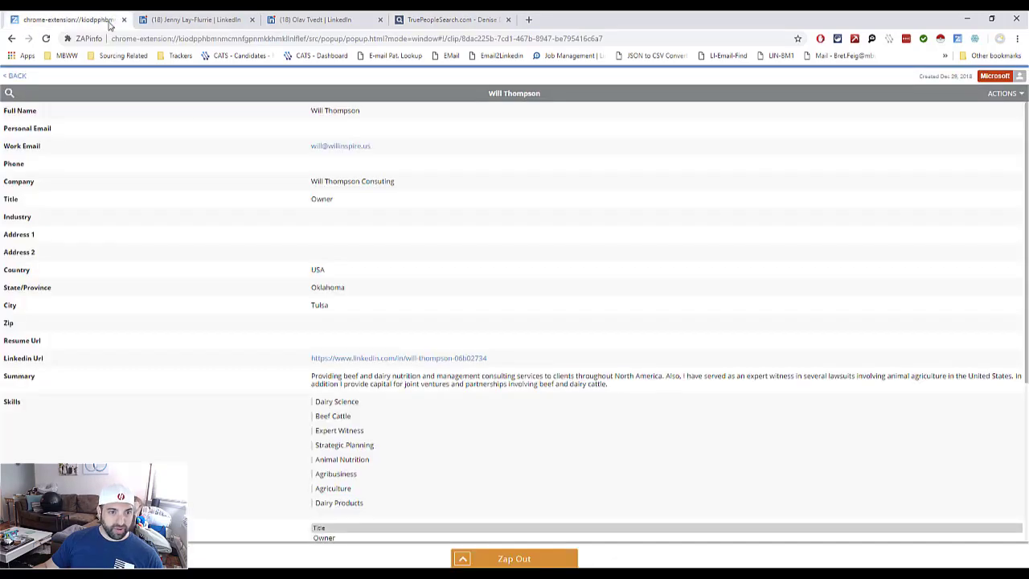
scroll(313, 282, "down", 3)
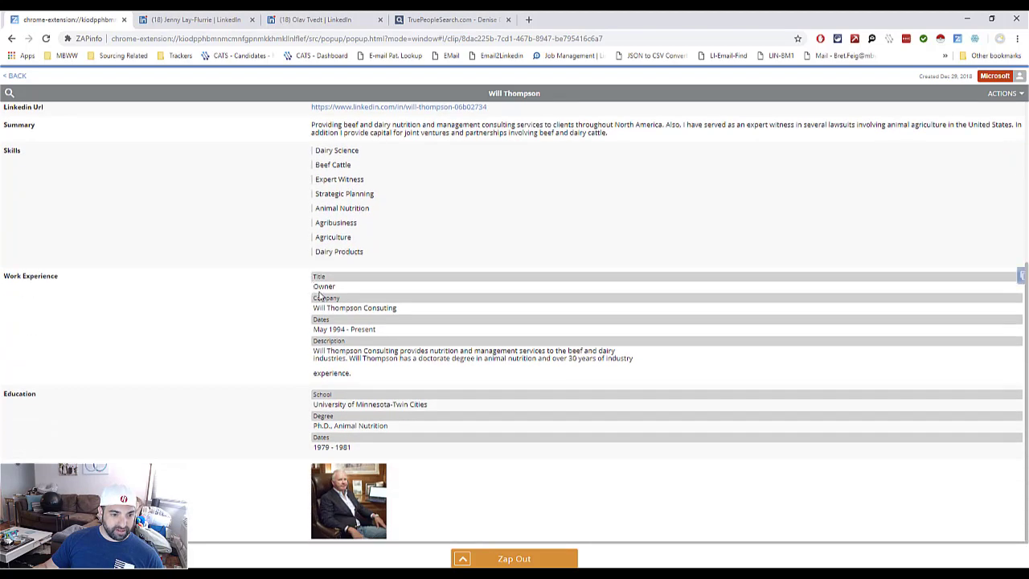
scroll(326, 289, "up", 3)
scroll(325, 290, "up", 1)
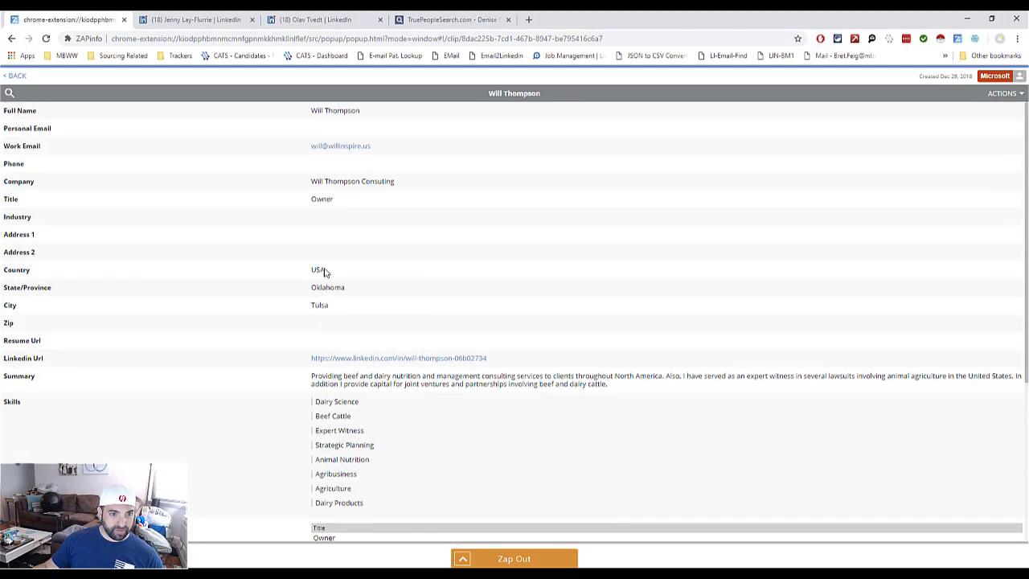
left_click(10, 77)
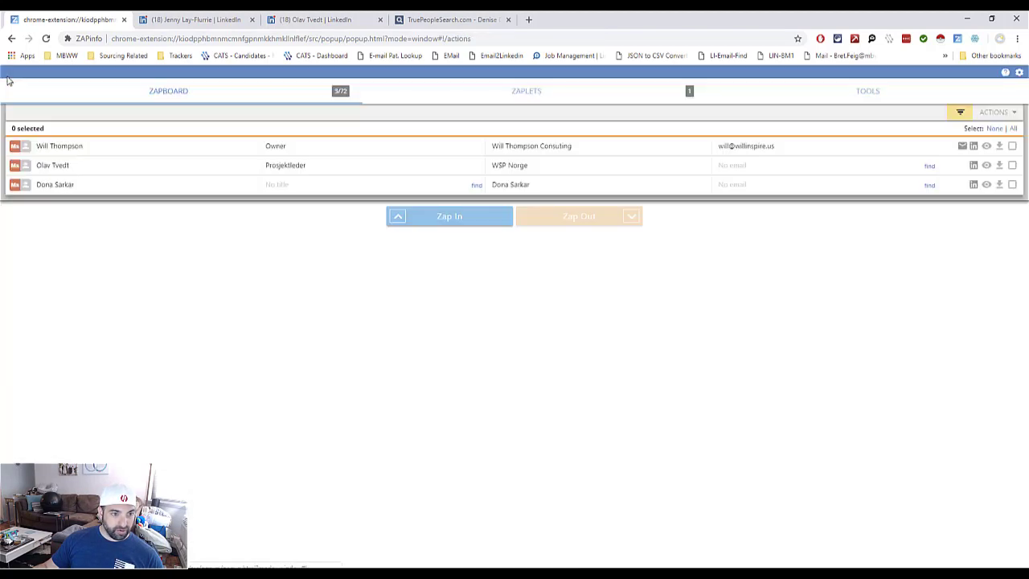
Step: Review the first contact's record again, from contact fields through skills and work experience, and return to the Zapboard list
left_click(987, 147)
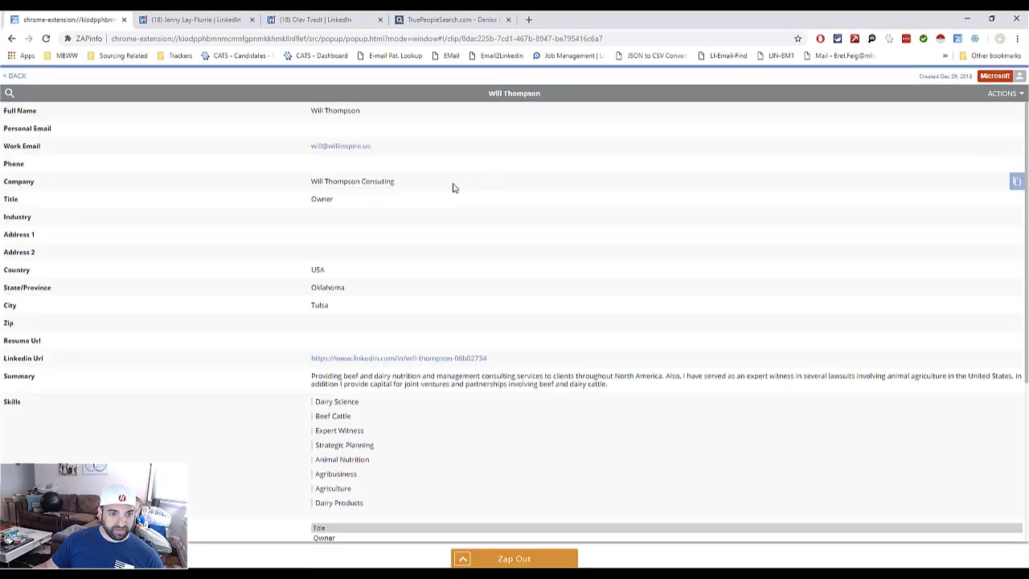
scroll(420, 188, "down", 3)
scroll(421, 188, "up", 3)
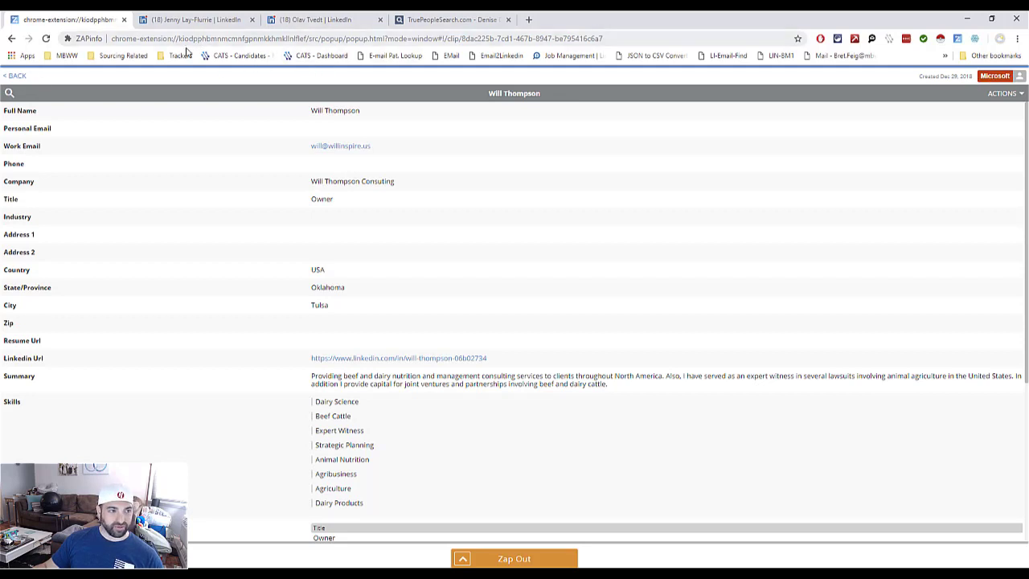
left_click(18, 77)
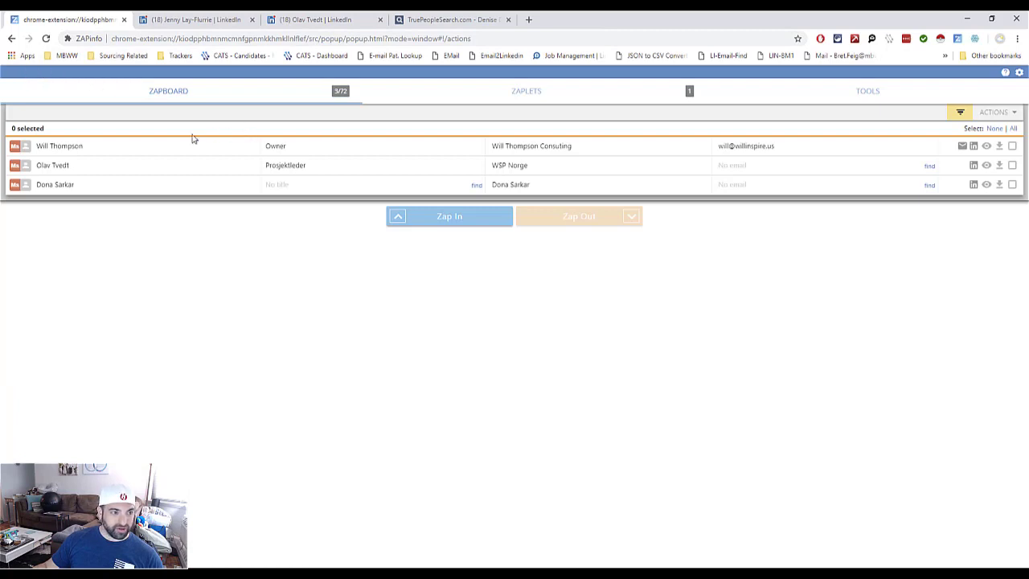
Step: Open the second contact's detail record, look the contact up on TruePeopleSearch, and return to the ZAPinfo record
left_click(986, 167)
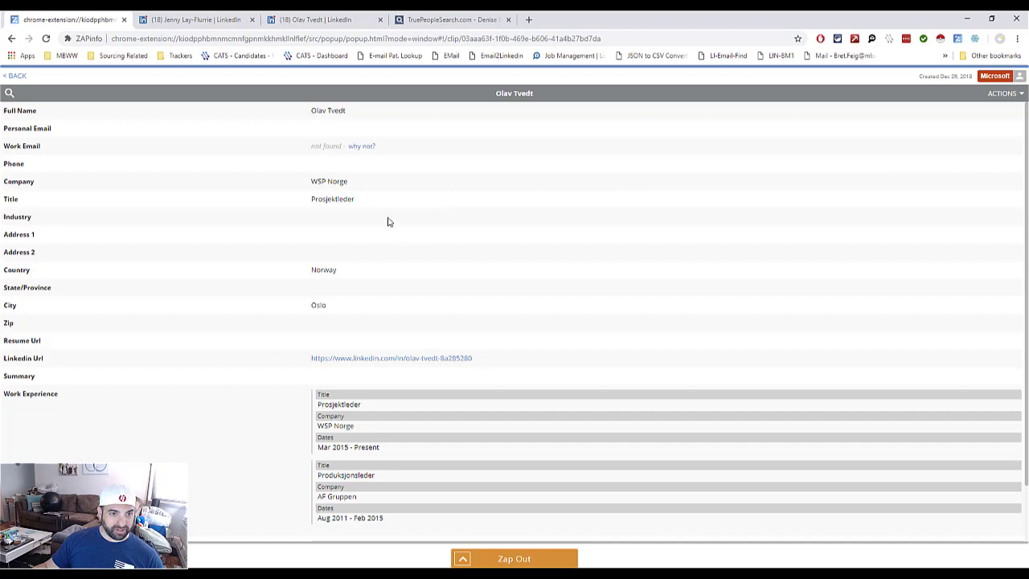
left_click(10, 93)
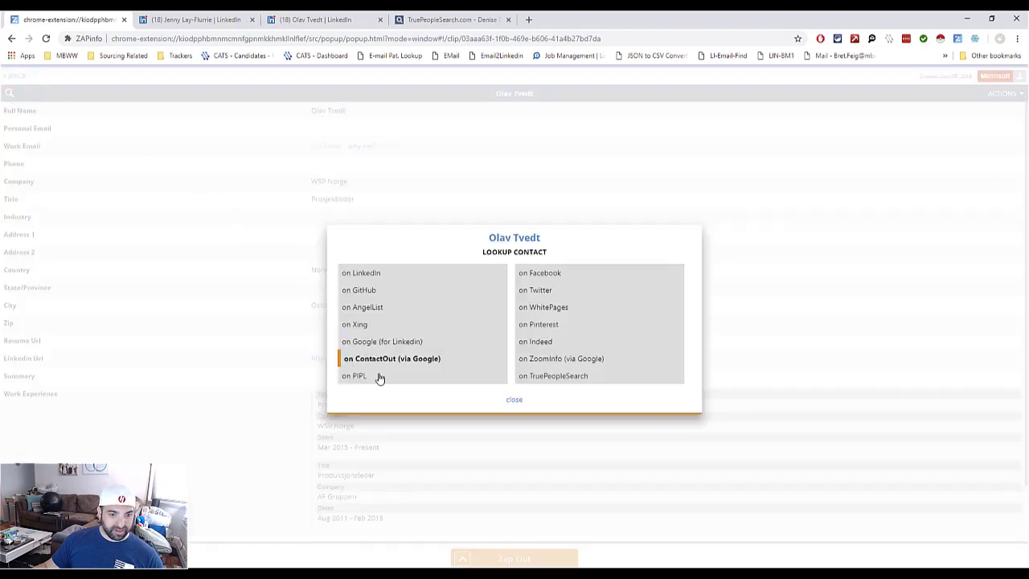
left_click(547, 376)
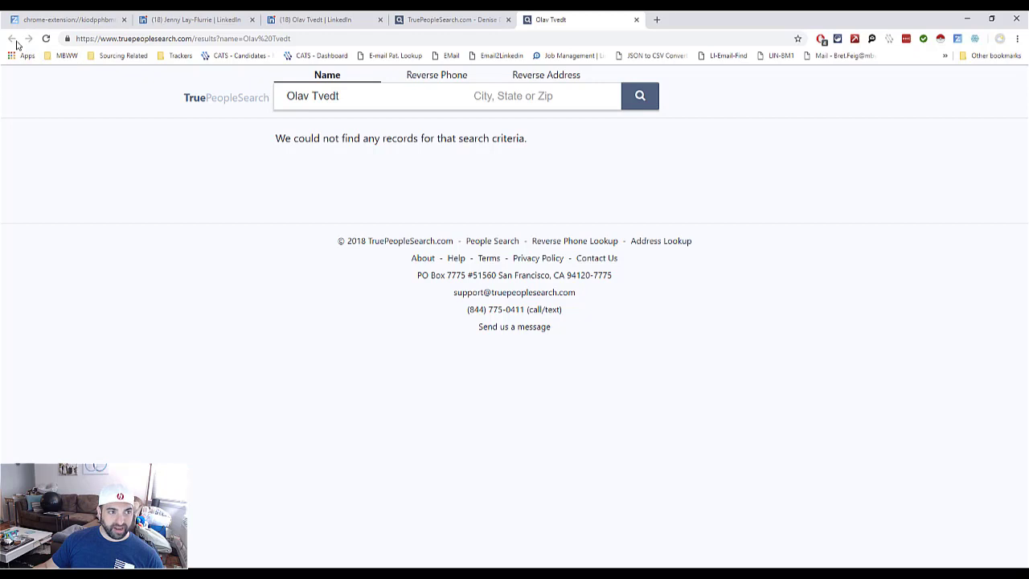
left_click(102, 18)
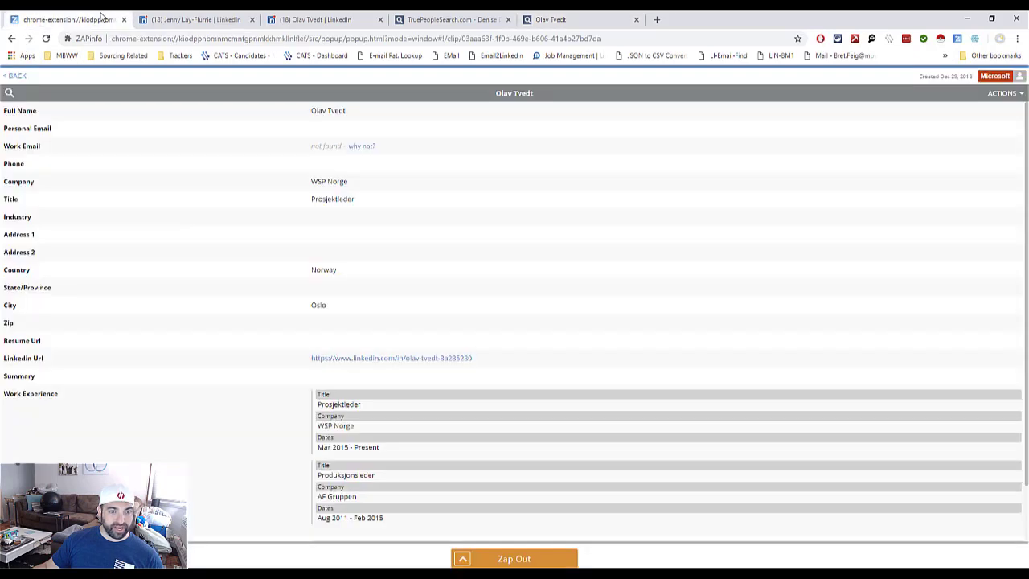
Step: Examine the lookup sources and the record actions available for the second contact, closing both without choosing an option
left_click(9, 94)
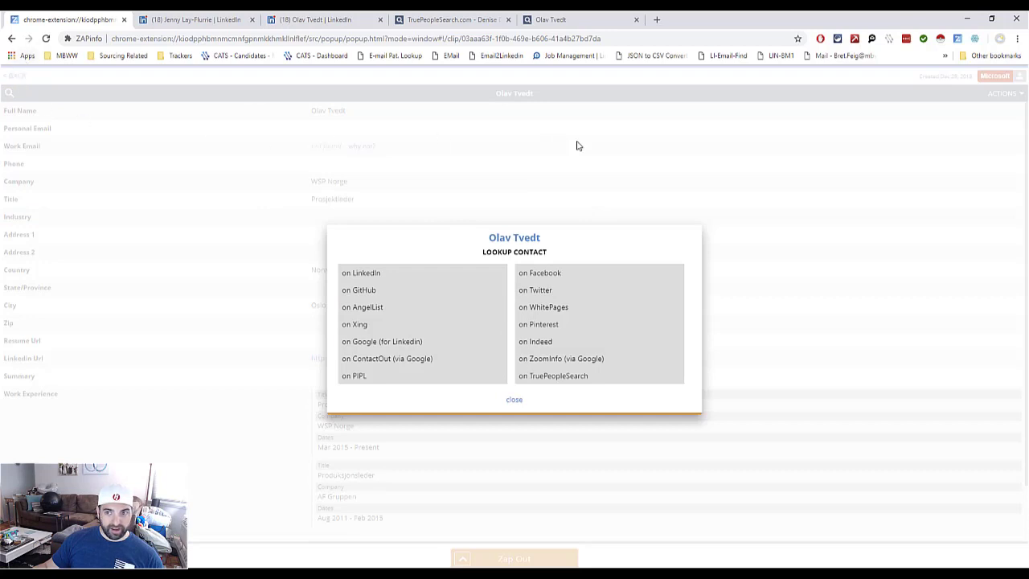
left_click(512, 401)
left_click(1019, 95)
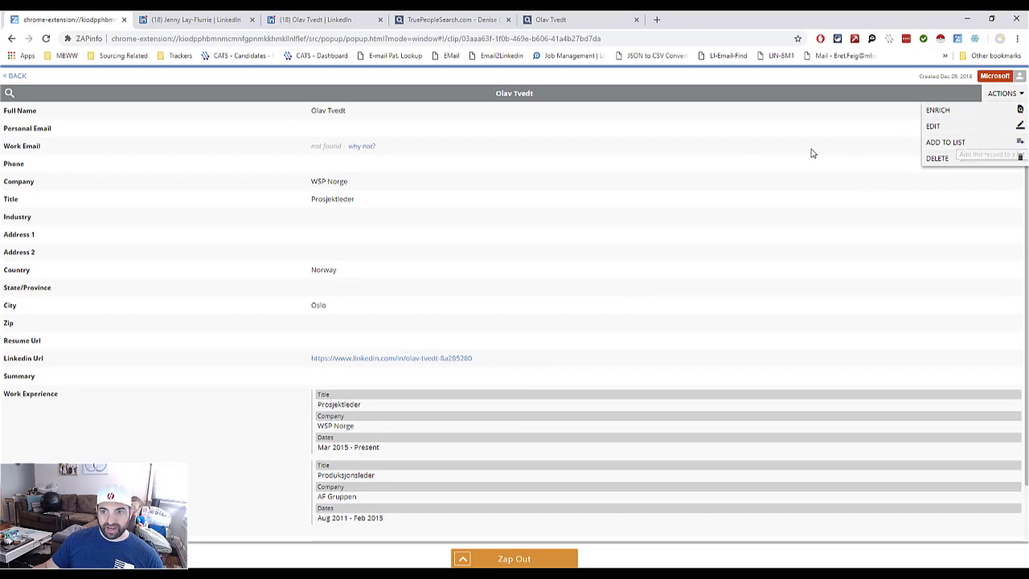
left_click(704, 176)
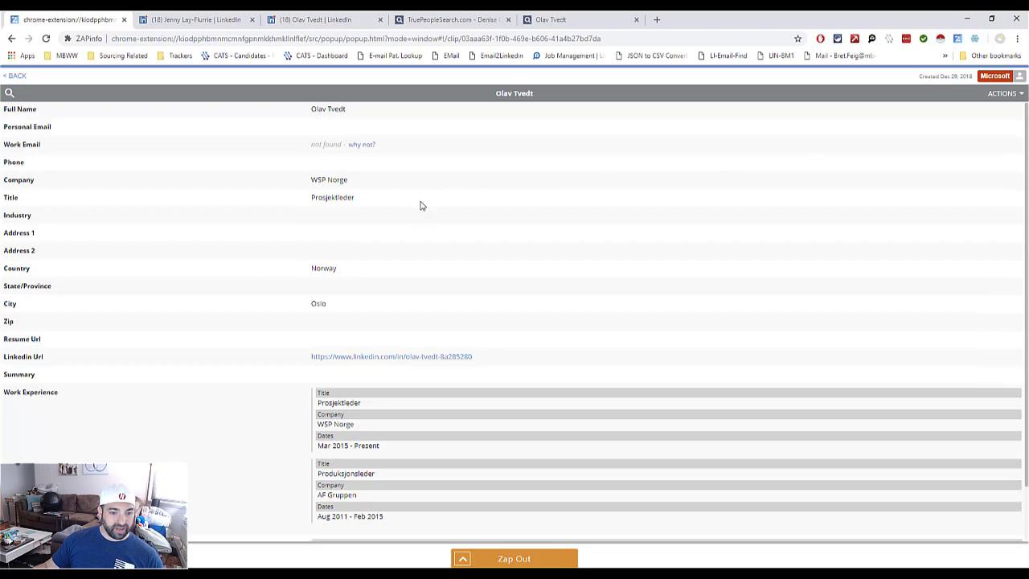
Step: Export the second contact's record as a PDF resume with the default export options and download it
scroll(485, 323, "down", 1)
left_click(492, 558)
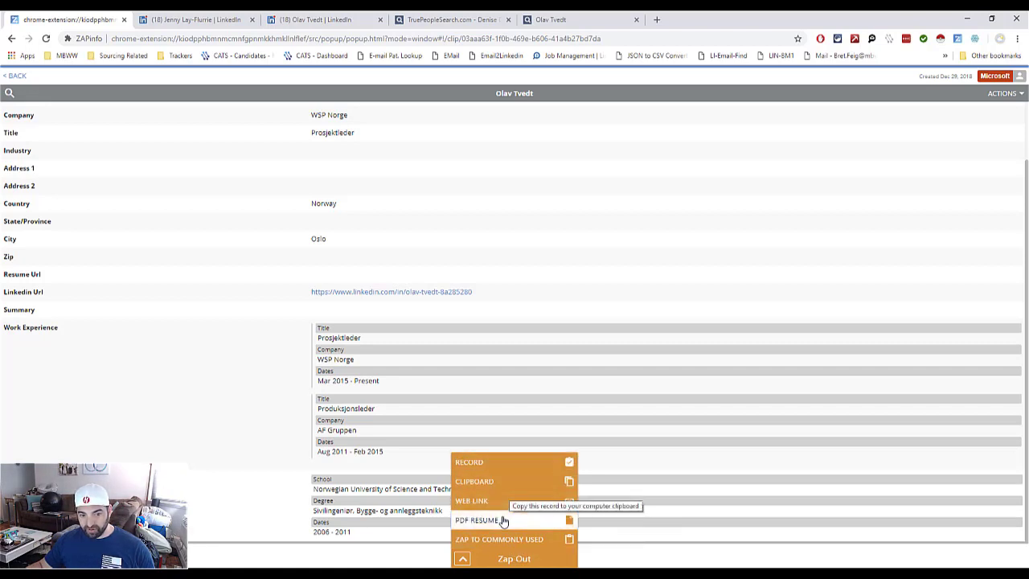
left_click(504, 521)
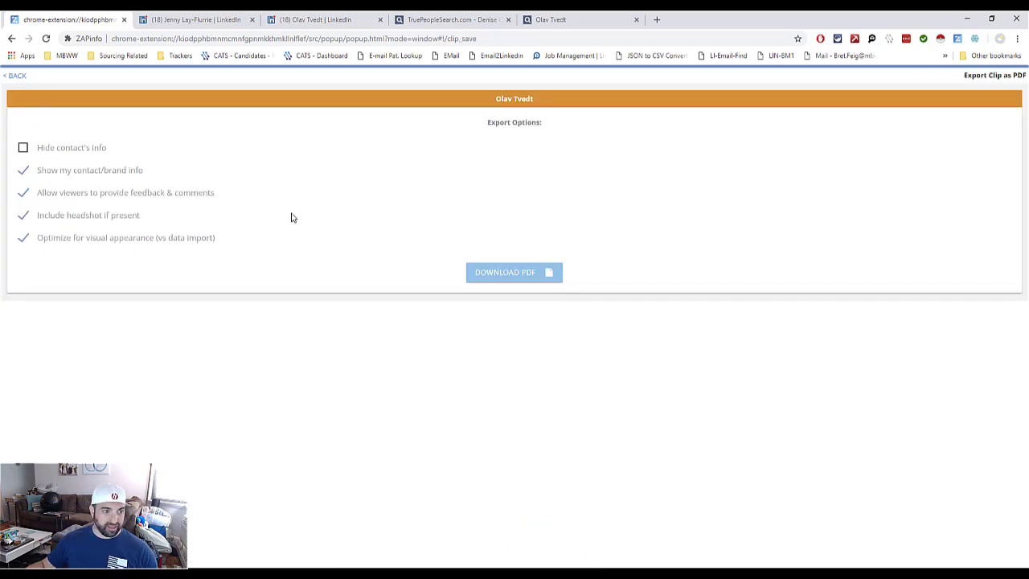
left_click(494, 276)
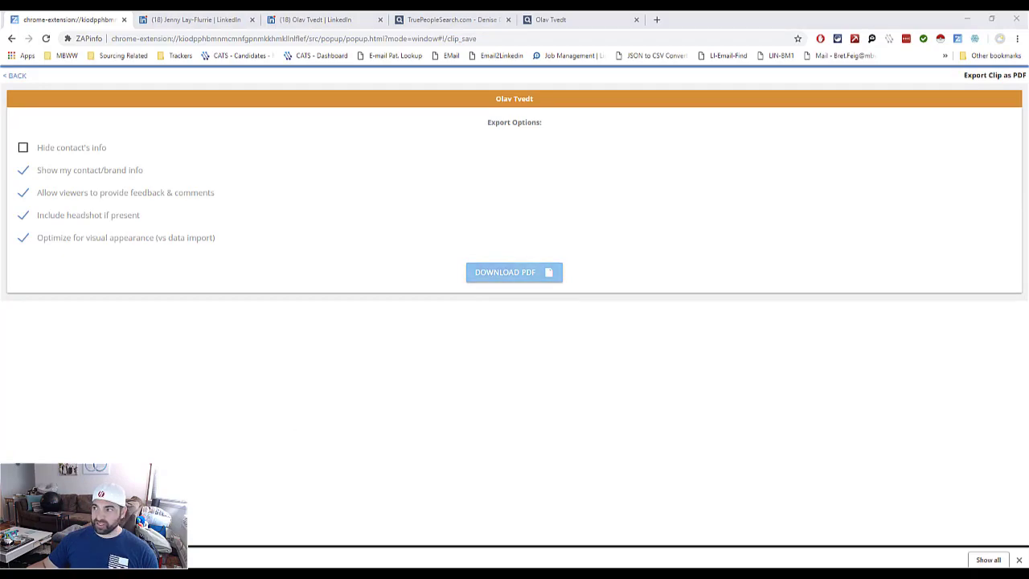
Step: Review the downloaded candidate resume in Adobe Acrobat Pro, including work experience, education and feedback link, and close it
left_click_drag(1028, 56, 585, 15)
scroll(555, 362, "down", 3)
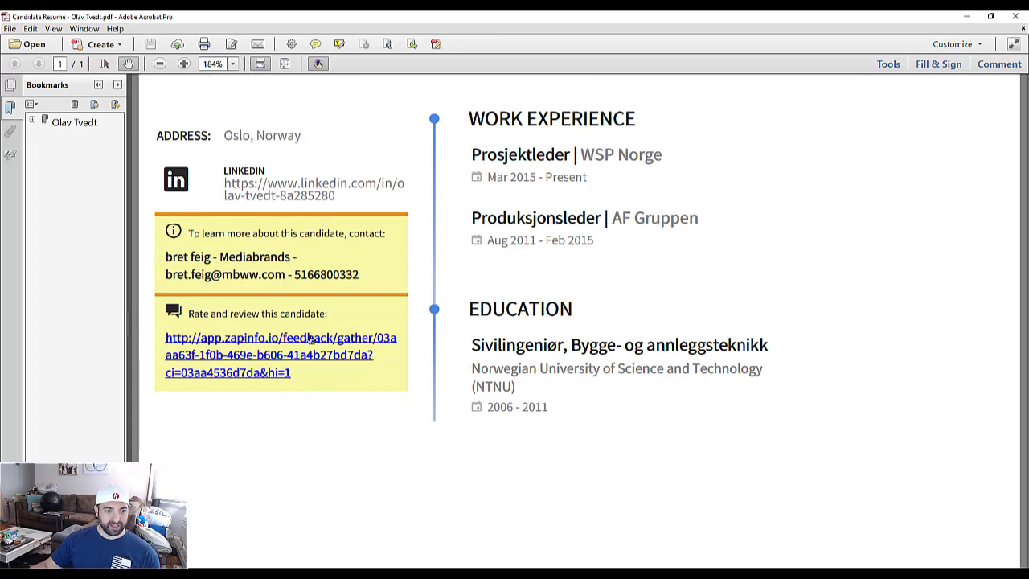
scroll(451, 364, "up", 3)
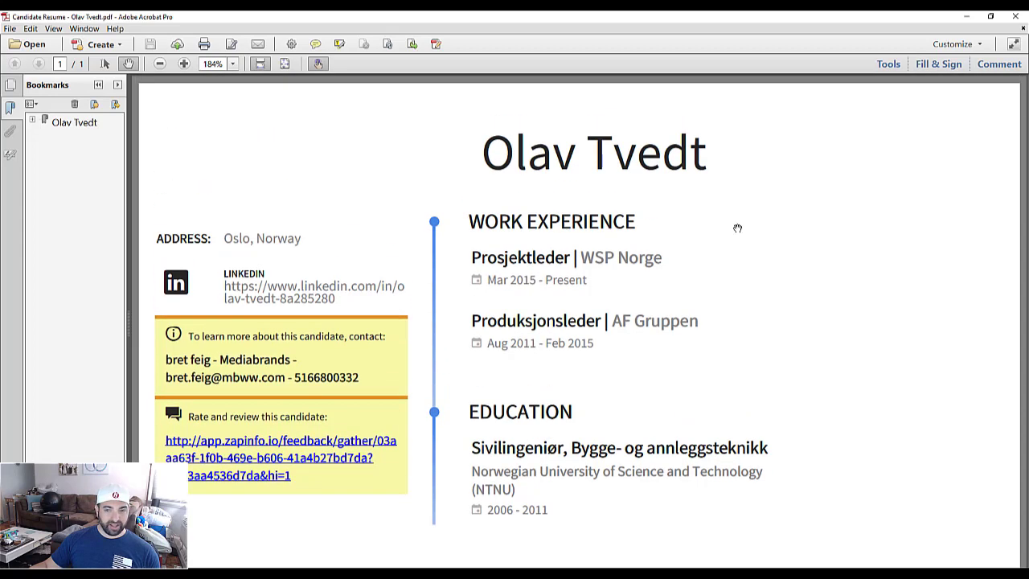
left_click(1015, 16)
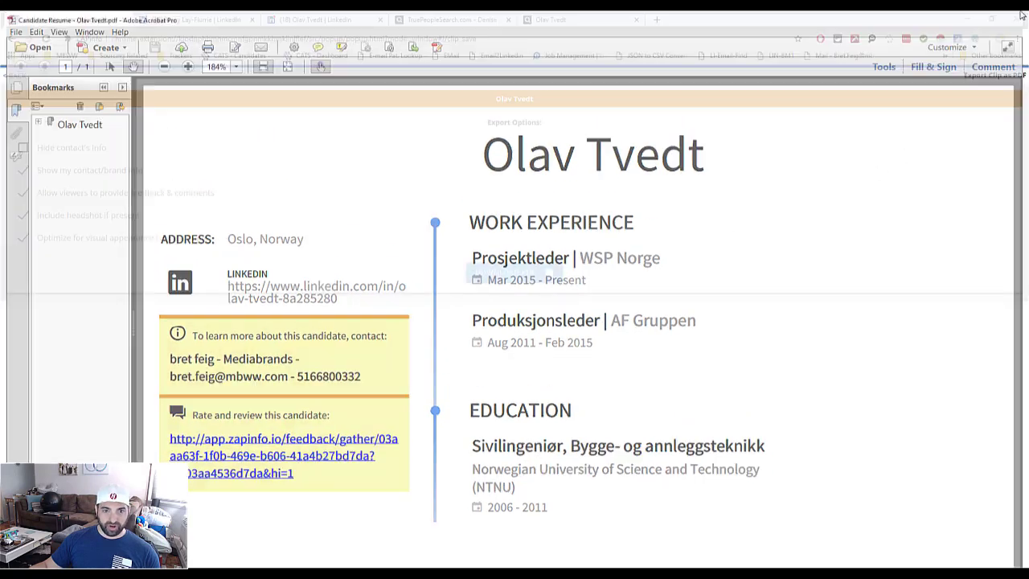